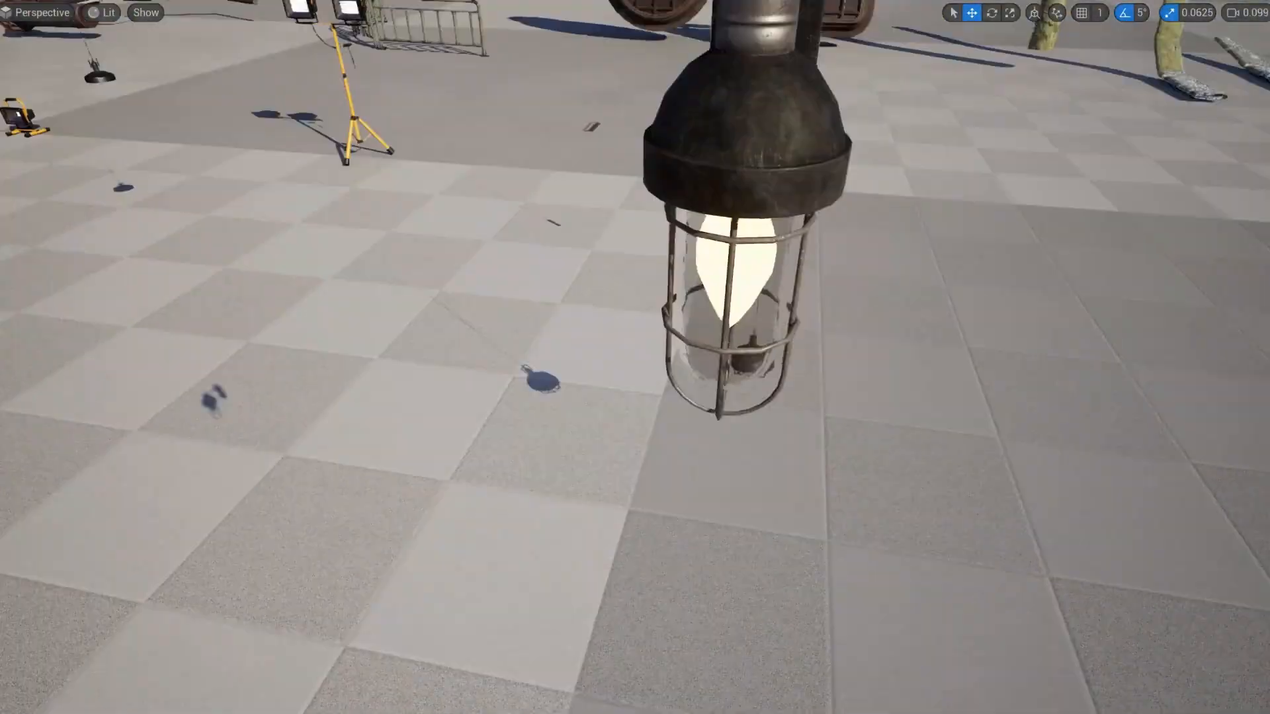
# - Inspect the light fixtures, flood lights, ceiling pieces, hanging pipes and cables in the Overview level
pyautogui.moveTo(635, 357); pyautogui.dragTo(595, 198, button='right')
pyautogui.scroll(1, 635, 357)
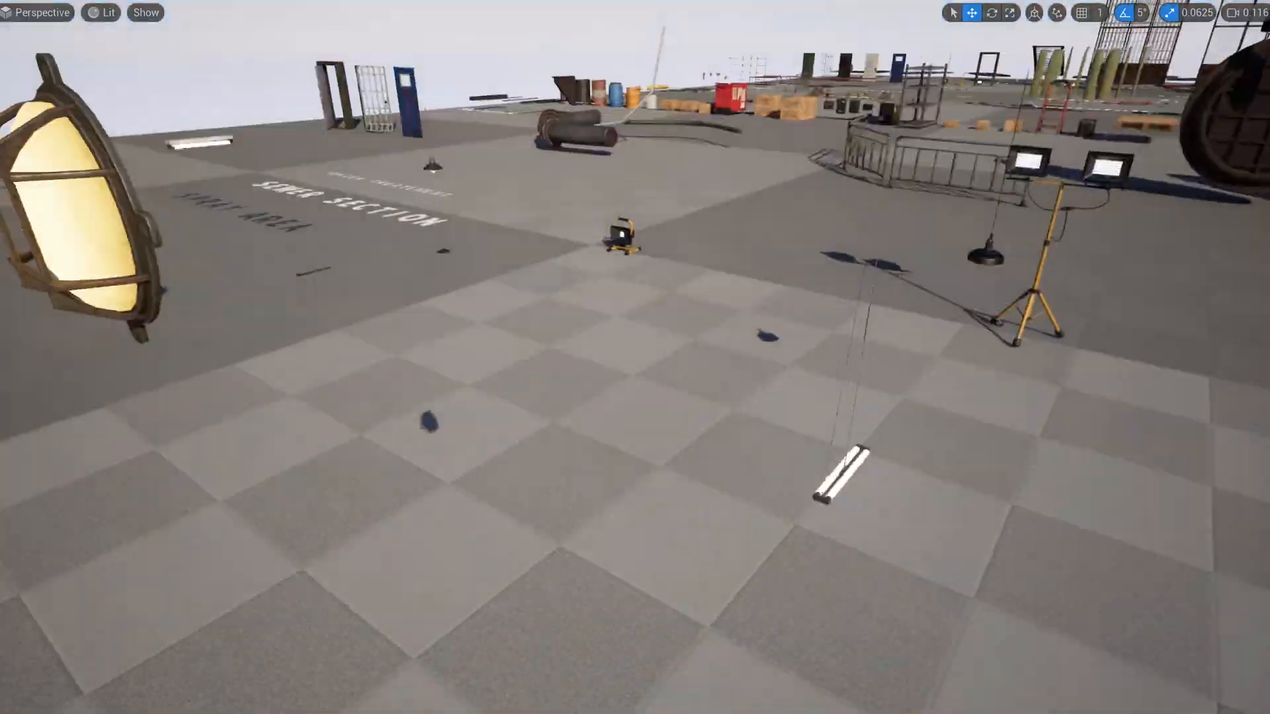
pyautogui.moveTo(635, 357); pyautogui.dragTo(529, 490, button='right')
pyautogui.scroll(-1, 635, 357)
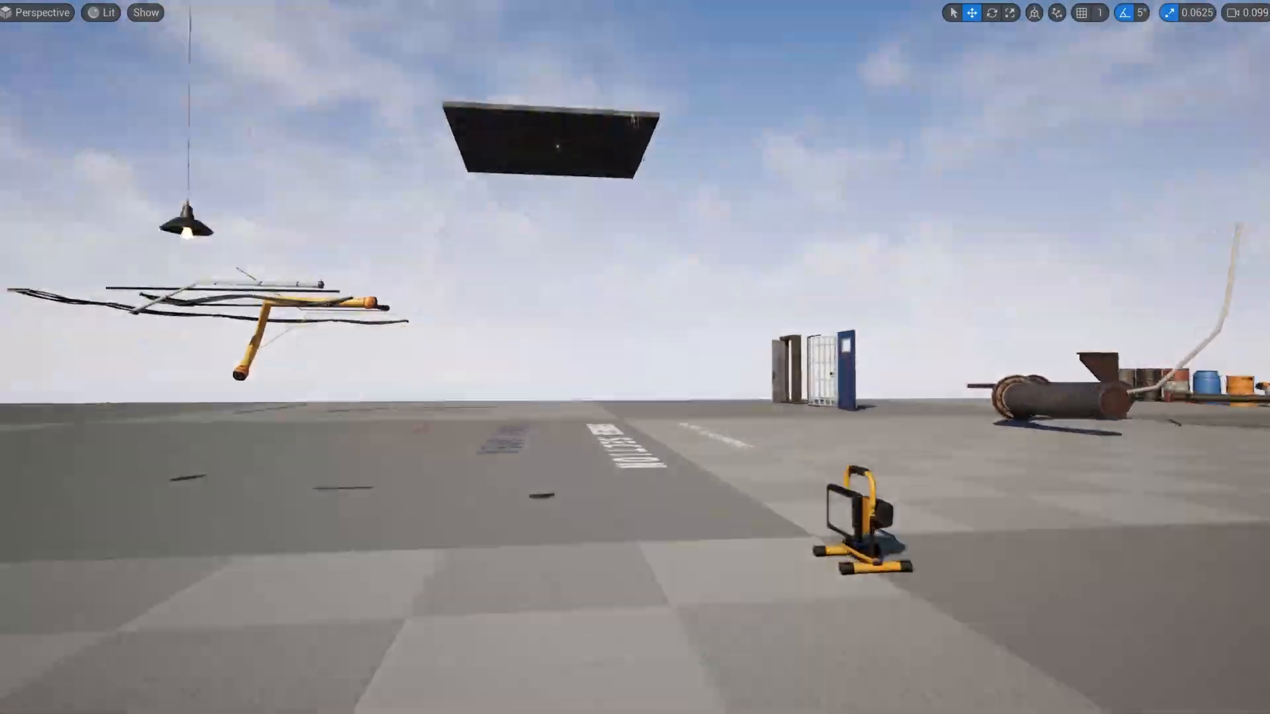
pyautogui.moveTo(635, 357); pyautogui.dragTo(662, 449, button='right')
pyautogui.scroll(3, 635, 358)
pyautogui.scroll(-2, 635, 357)
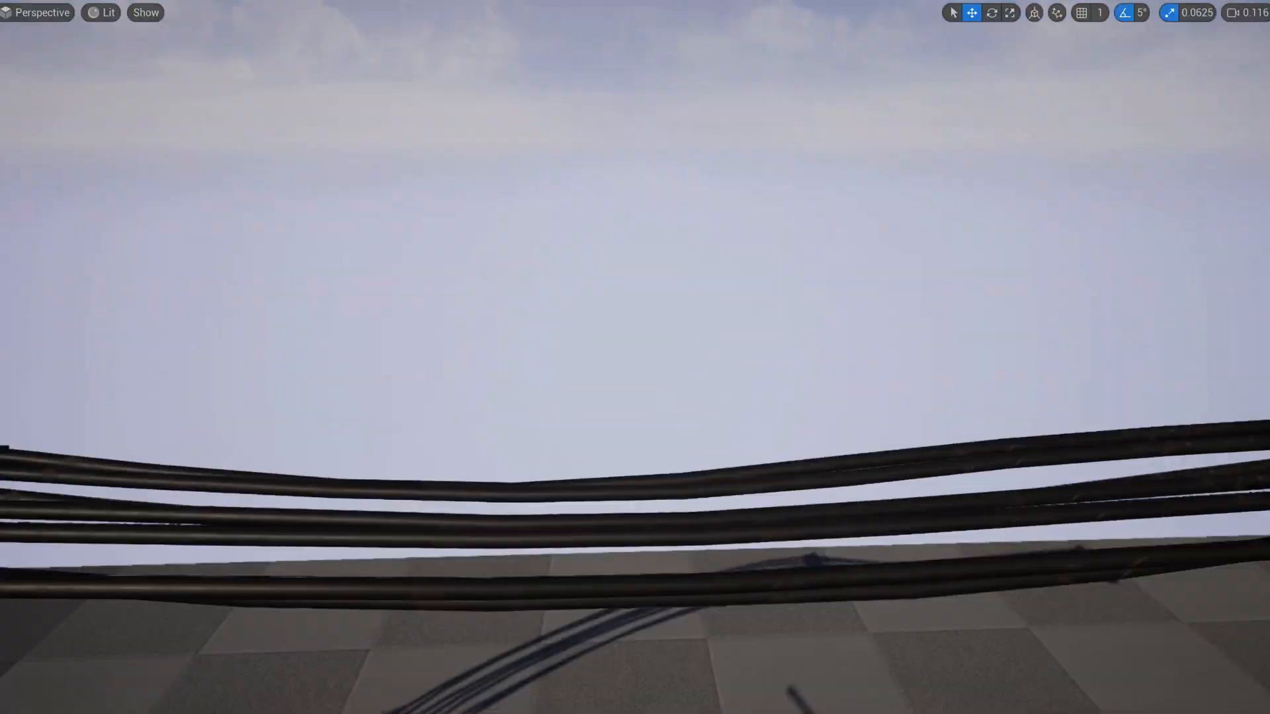
pyautogui.moveTo(635, 357); pyautogui.dragTo(569, 311, button='right')
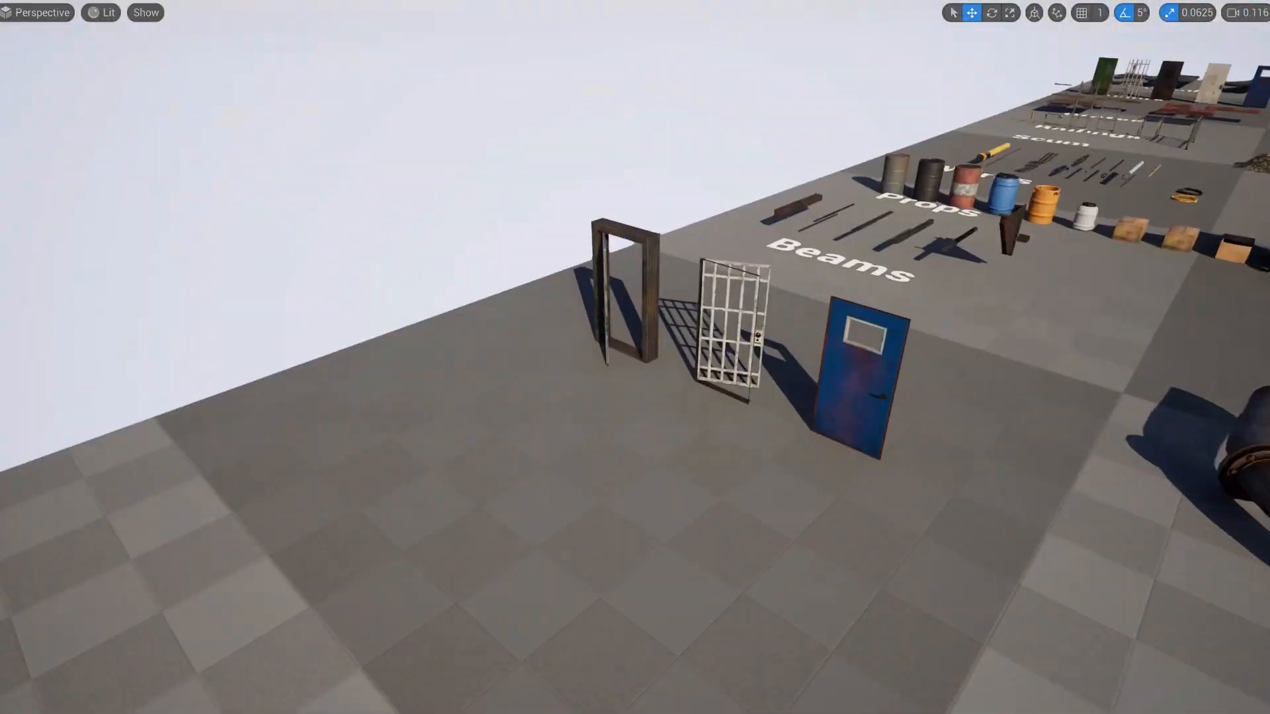
# - Examine the doors, beams, barrels, boxes, red tool cart, rubble, warning signs and railings laid out in the Overview level
pyautogui.moveTo(635, 357); pyautogui.dragTo(740, 330, button='right')
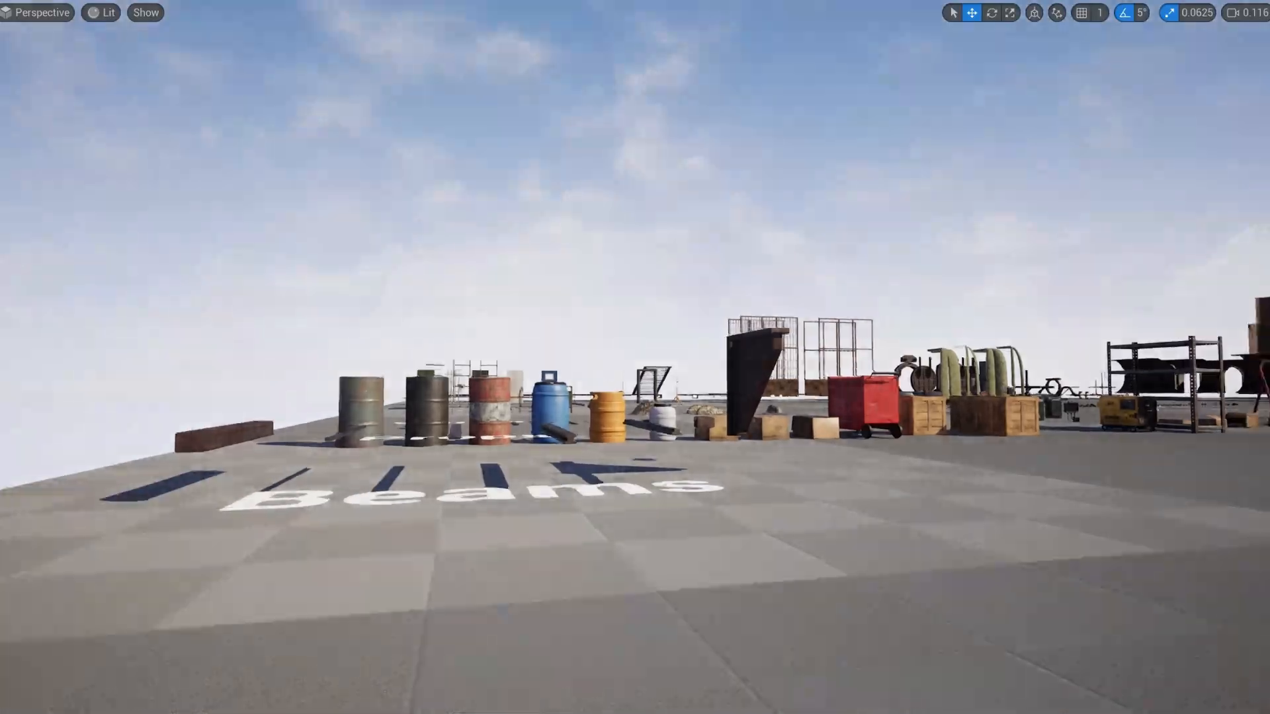
pyautogui.moveTo(635, 357); pyautogui.dragTo(608, 284, button='right')
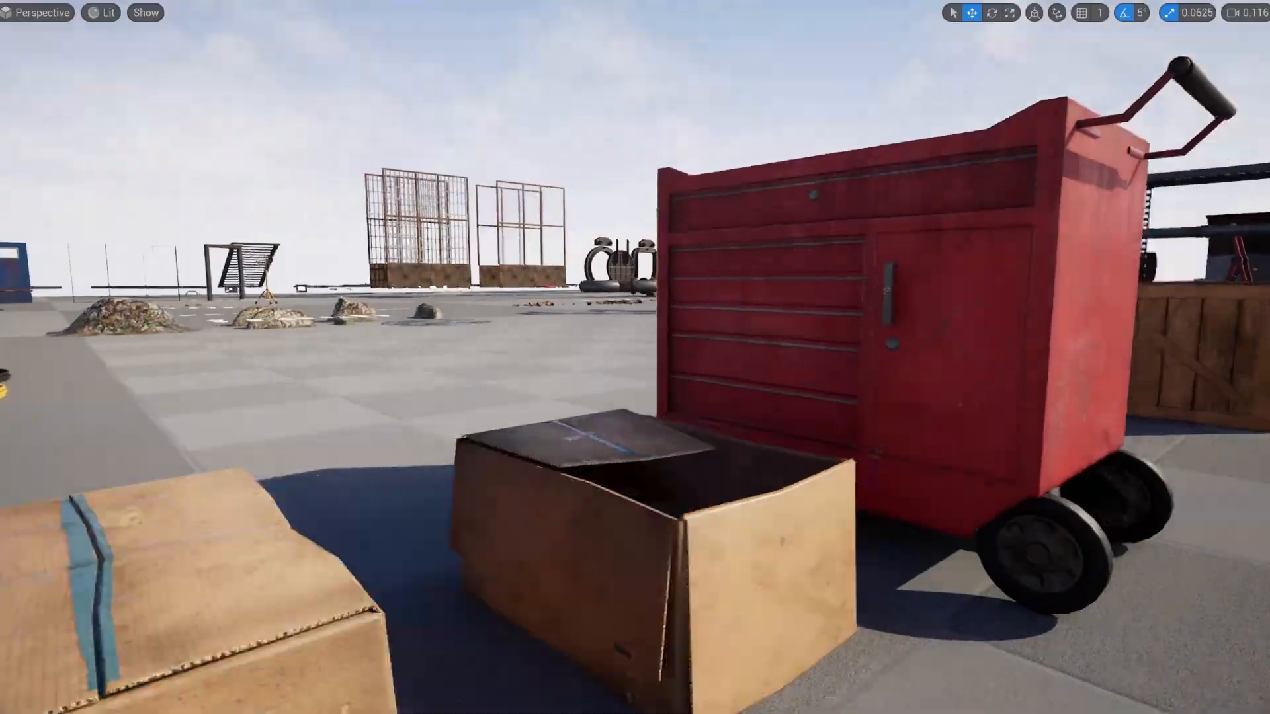
pyautogui.moveTo(635, 358); pyautogui.dragTo(727, 330, button='right')
pyautogui.moveTo(635, 357); pyautogui.dragTo(635, 470, button='right')
pyautogui.moveTo(634, 357); pyautogui.dragTo(635, 304, button='right')
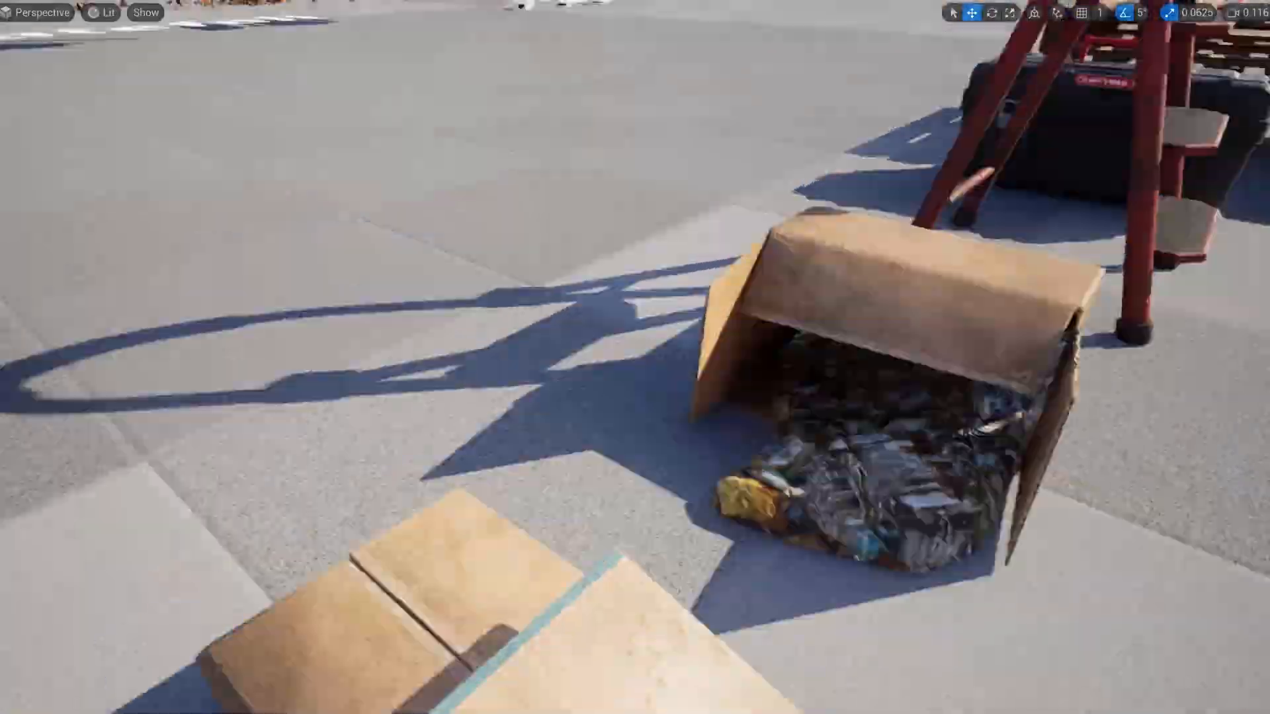
pyautogui.moveTo(635, 357); pyautogui.dragTo(740, 344, button='right')
pyautogui.moveTo(635, 357); pyautogui.dragTo(635, 410, button='right')
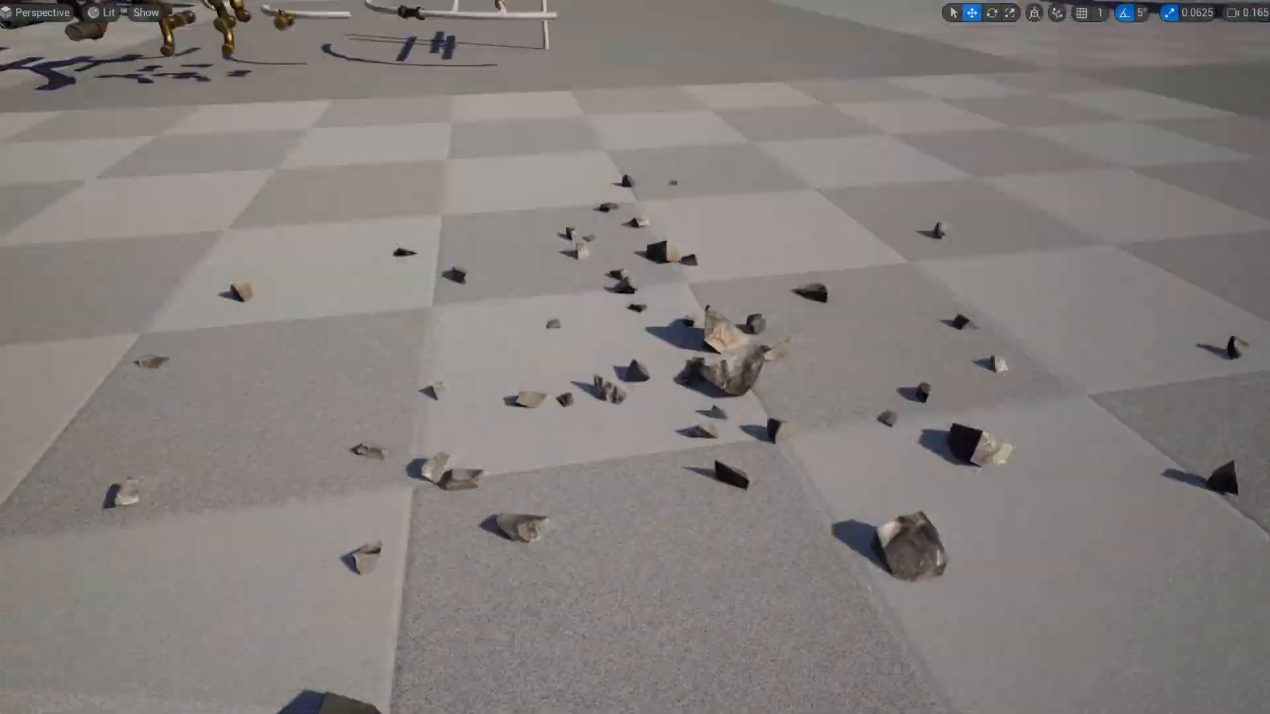
pyautogui.moveTo(635, 357); pyautogui.dragTo(767, 423, button='right')
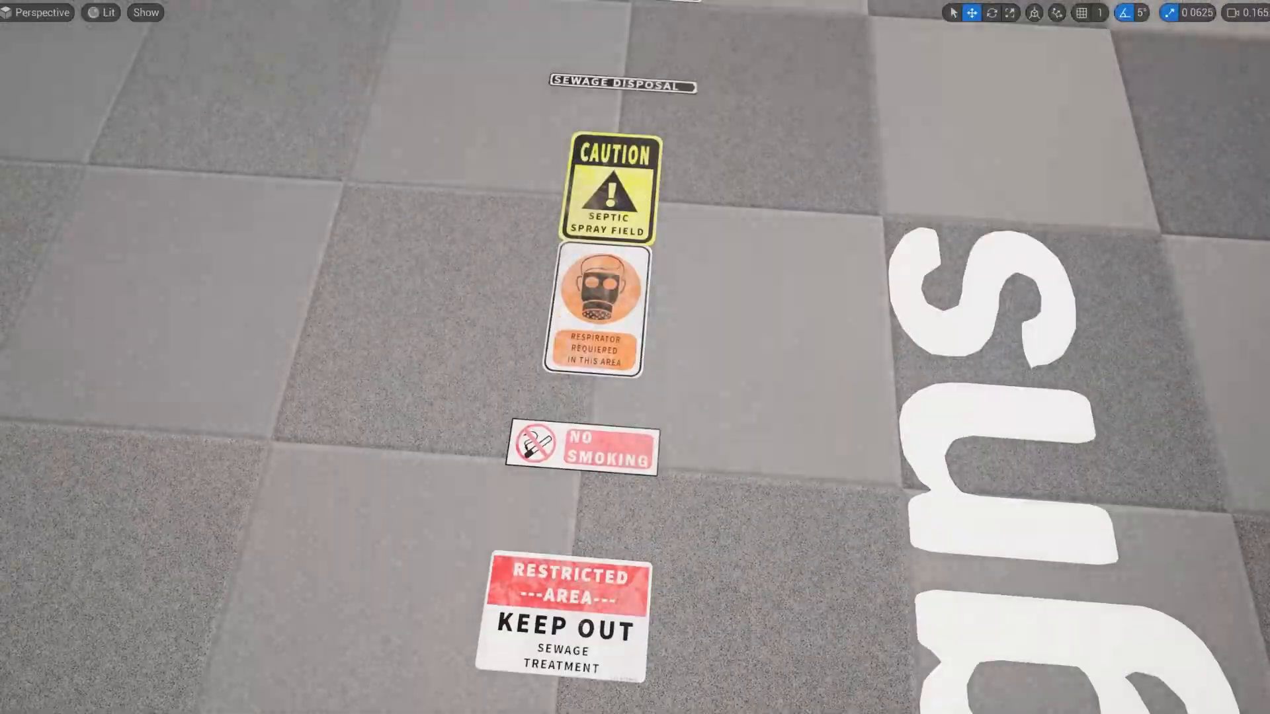
pyautogui.moveTo(635, 357); pyautogui.dragTo(820, 456, button='right')
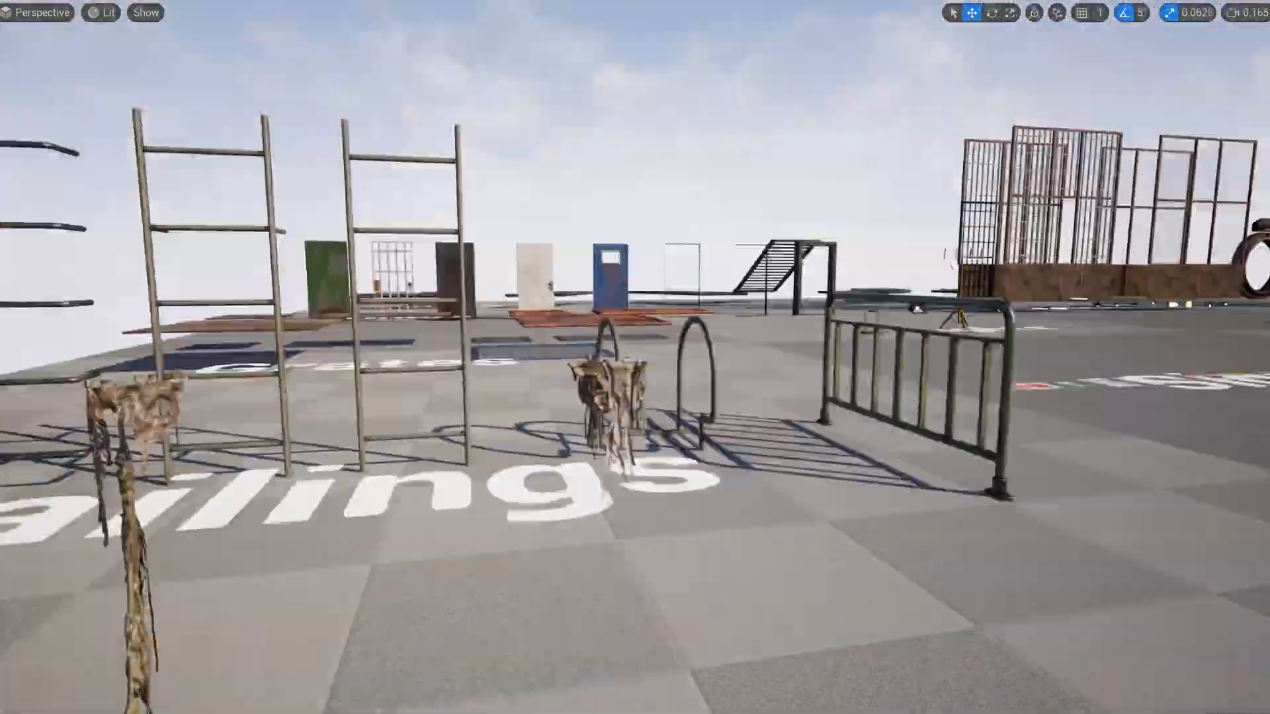
pyautogui.moveTo(635, 357); pyautogui.dragTo(642, 298, button='right')
pyautogui.scroll(2, 740, 463)
# - Inspect the level structure in the Lighting Only and Wireframe view modes and return to an unlit-free Lit-style view
pyautogui.moveTo(681, 651); pyautogui.dragTo(529, 652, button='right')
pyautogui.hotkey('alt', '6')
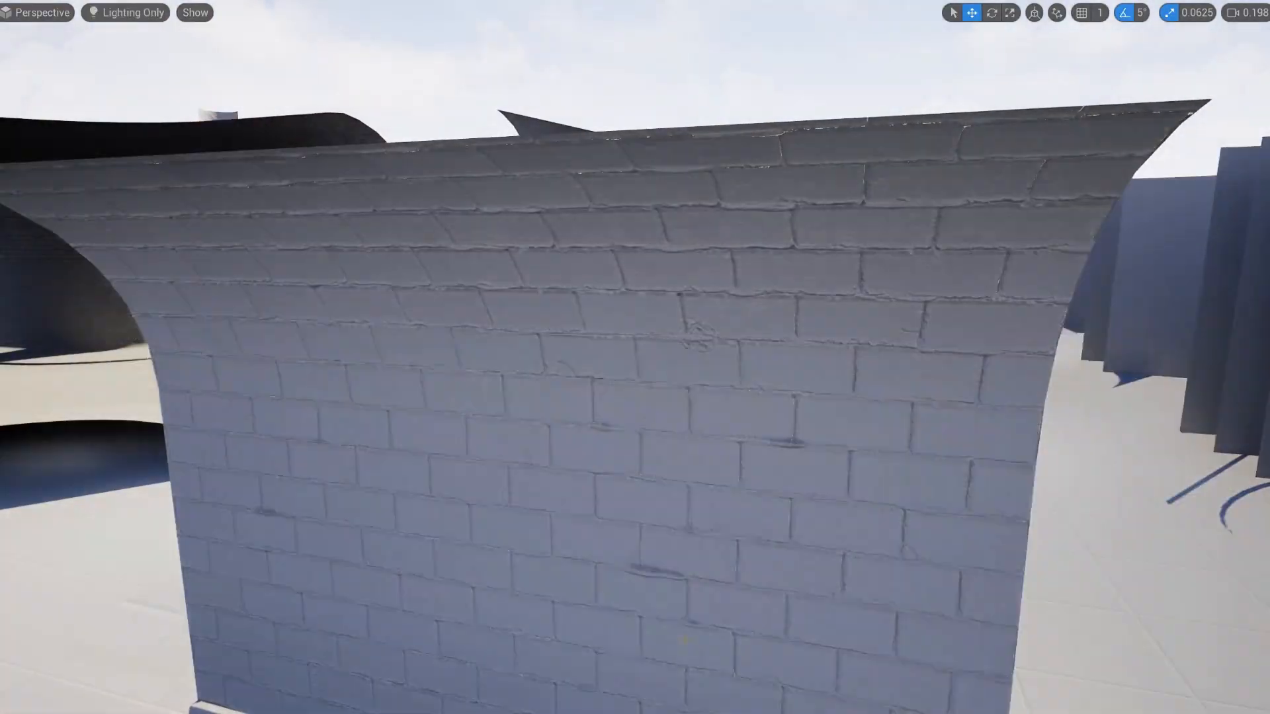
pyautogui.hotkey('alt', '2')
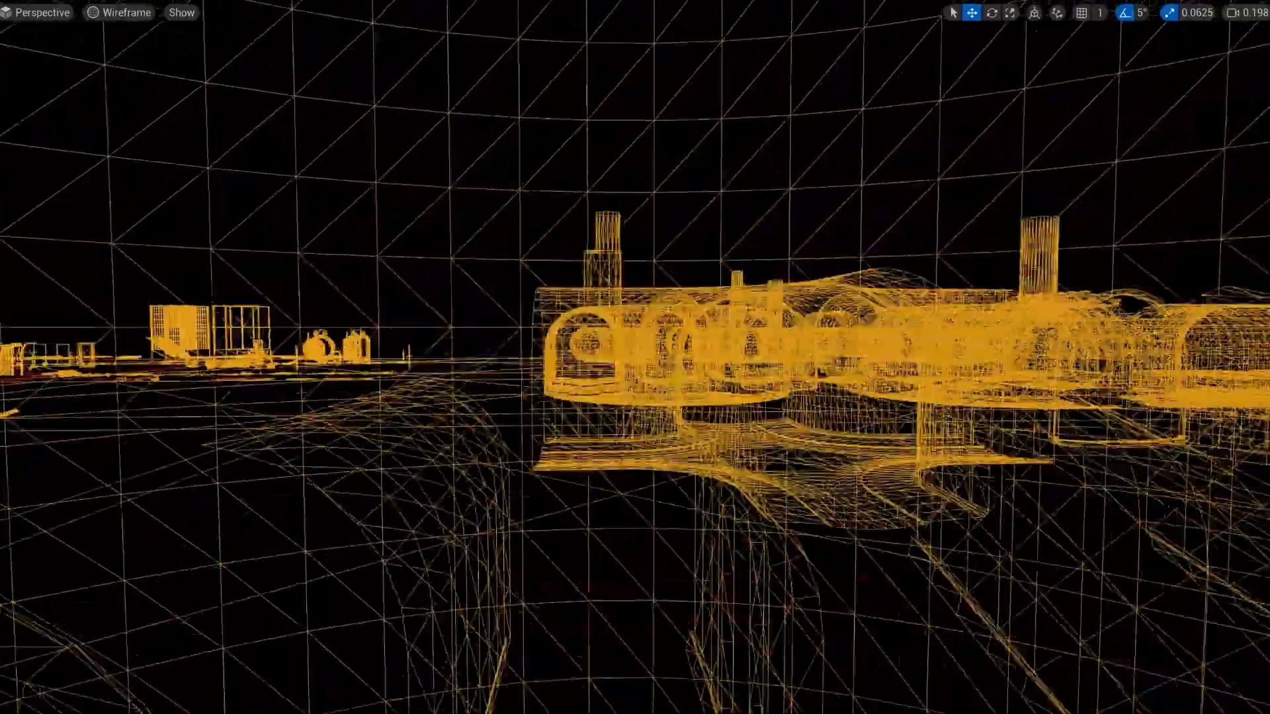
pyautogui.hotkey('alt', '4')
# - Examine the collision outlines of the door frames, grates, hanging lamps, railings and rubble in the Lighting Only view
pyautogui.moveTo(635, 651); pyautogui.dragTo(655, 529, button='right')
pyautogui.hotkey('alt', '6')
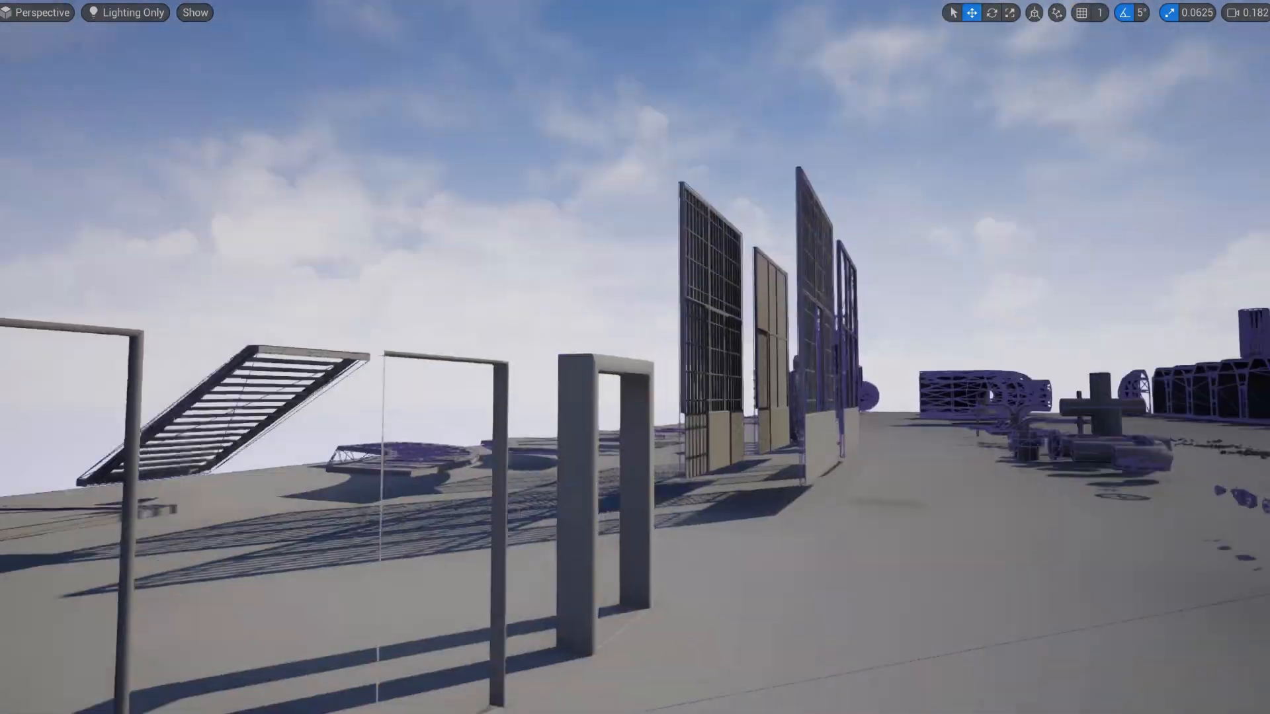
pyautogui.moveTo(635, 358); pyautogui.dragTo(992, 430, button='right')
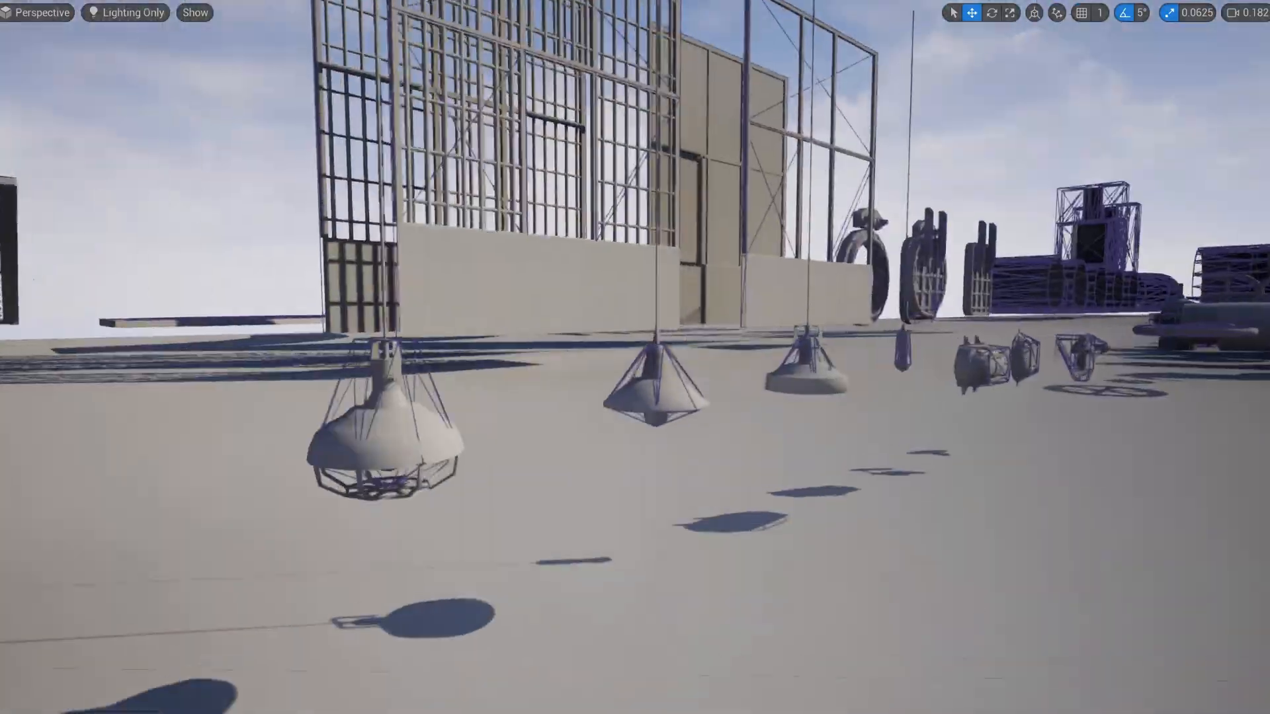
pyautogui.moveTo(635, 358); pyautogui.dragTo(1085, 331, button='right')
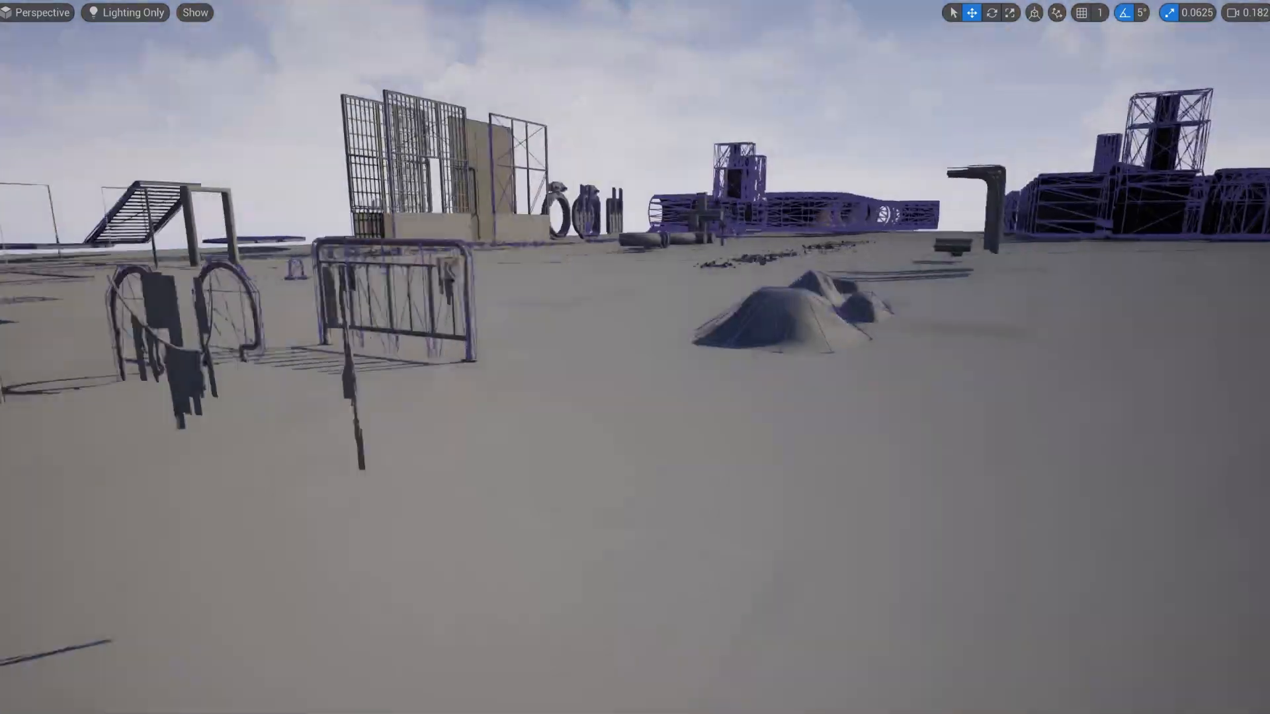
pyautogui.moveTo(635, 357)
pyautogui.mouseDown(button='right')
pyautogui.moveTo(503, 423)
pyautogui.moveTo(622, 344)
pyautogui.moveTo(820, 370)
pyautogui.moveTo(648, 291)
pyautogui.moveTo(668, 397)
pyautogui.moveTo(662, 344)
pyautogui.moveTo(701, 350)
pyautogui.moveTo(926, 298)
pyautogui.moveTo(1085, 291)
pyautogui.moveTo(1244, 371)
pyautogui.moveTo(840, 357)
pyautogui.moveTo(1072, 370)
pyautogui.moveTo(992, 367)
pyautogui.mouseUp(button='right')
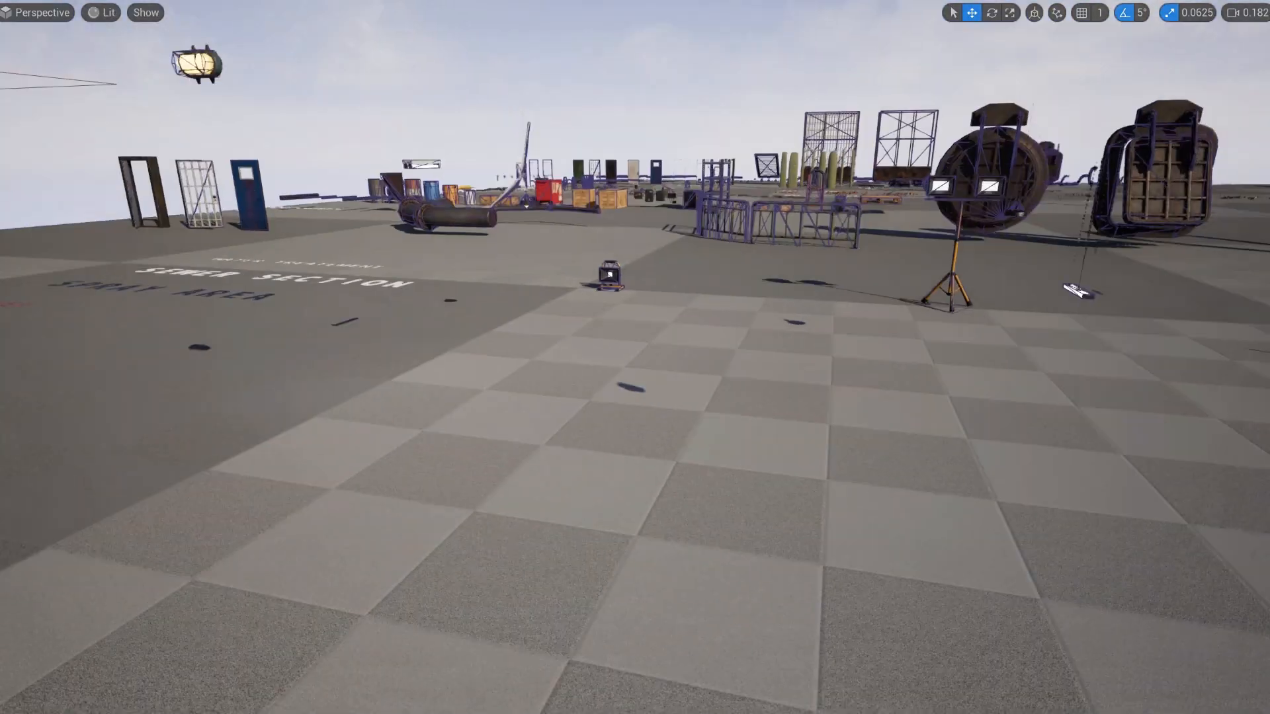
# - Leave the full-screen viewport and look through the particle effects in the ModularSewerSystem FX folder
pyautogui.moveTo(635, 357); pyautogui.dragTo(635, 371, button='right')
pyautogui.press('F11')
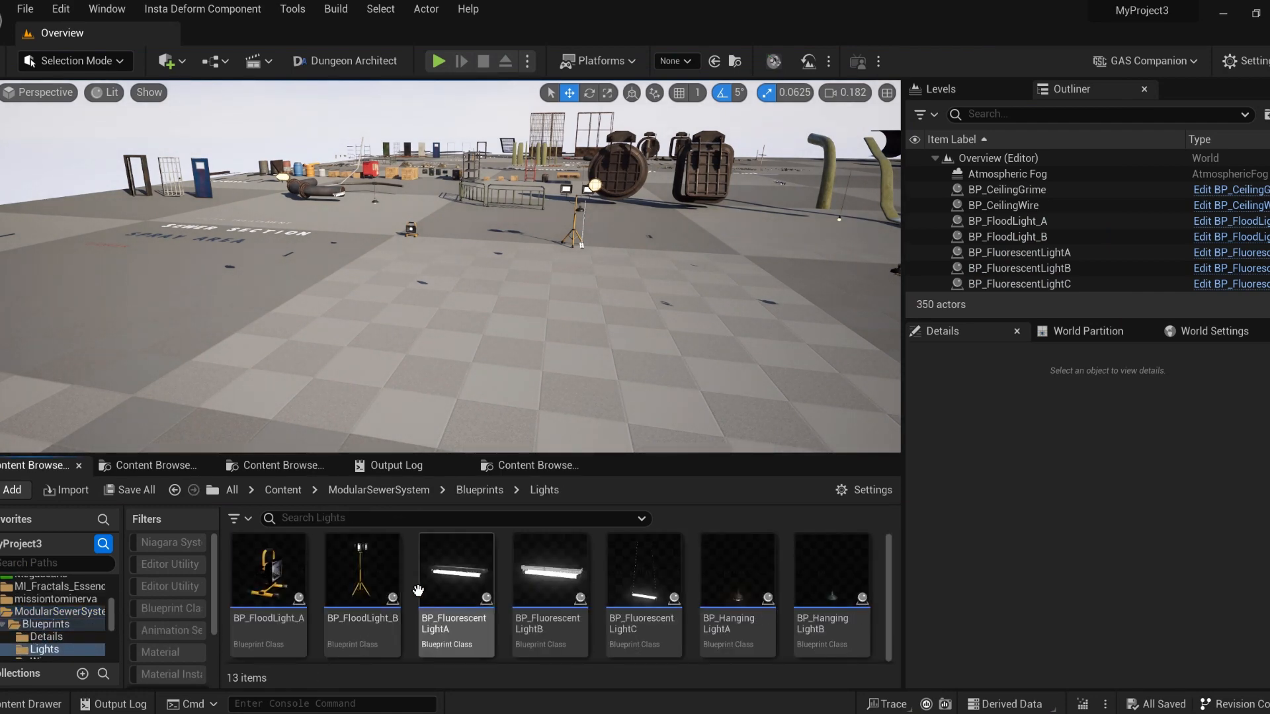
pyautogui.click(36, 602)
pyautogui.doubleClick(353, 582)
pyautogui.scroll(-2, 423, 595)
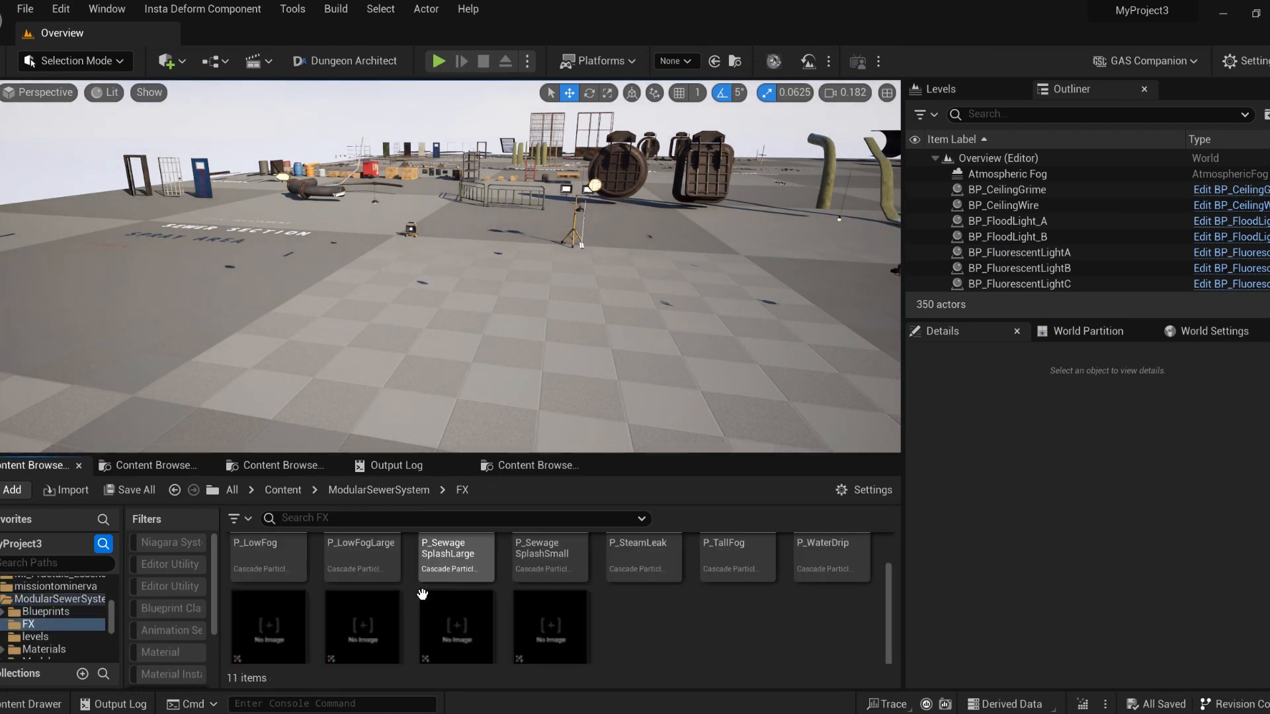
# - Check the contents of the levels and Materials folders in ModularSewerSystem
pyautogui.hotkey('alt', 'Left')
pyautogui.doubleClick(424, 583)
pyautogui.hotkey('alt', 'Left')
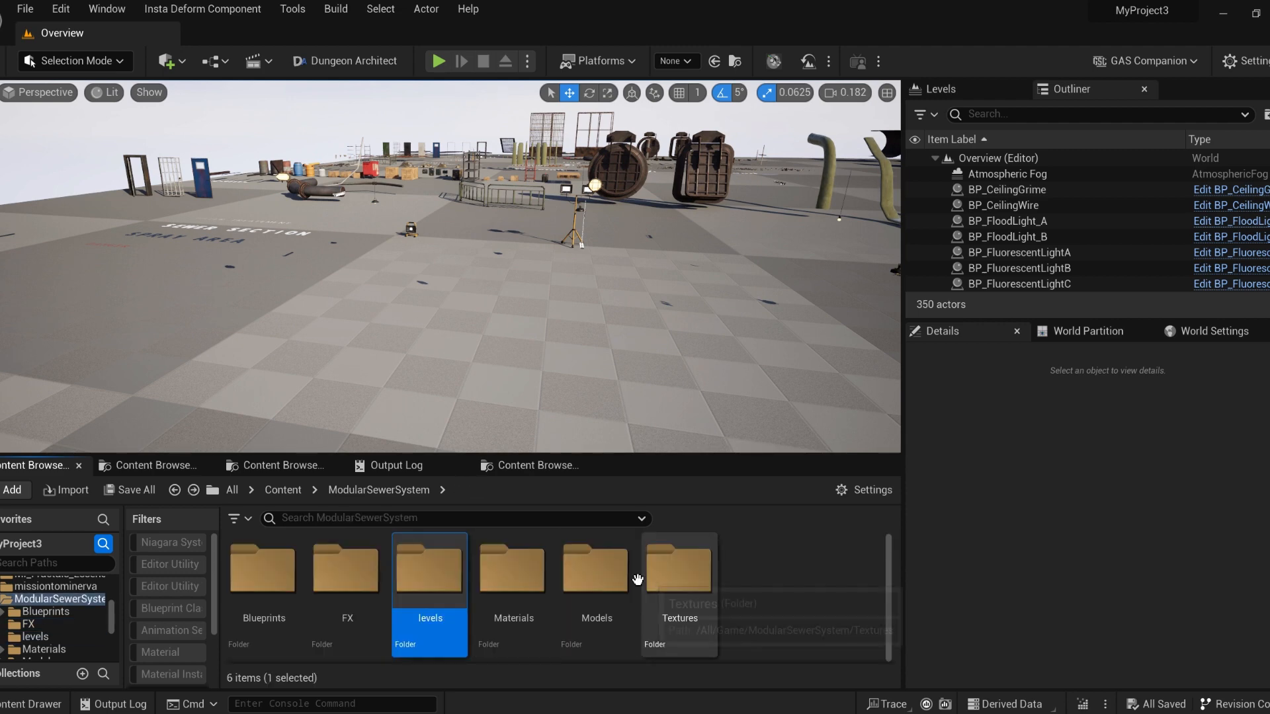
pyautogui.doubleClick(513, 572)
pyautogui.hotkey('alt', 'Left')
# - Check the Detail and LevelStructure subfolders of Models and return to the ModularSewerSystem folder
pyautogui.doubleClick(596, 588)
pyautogui.doubleClick(273, 567)
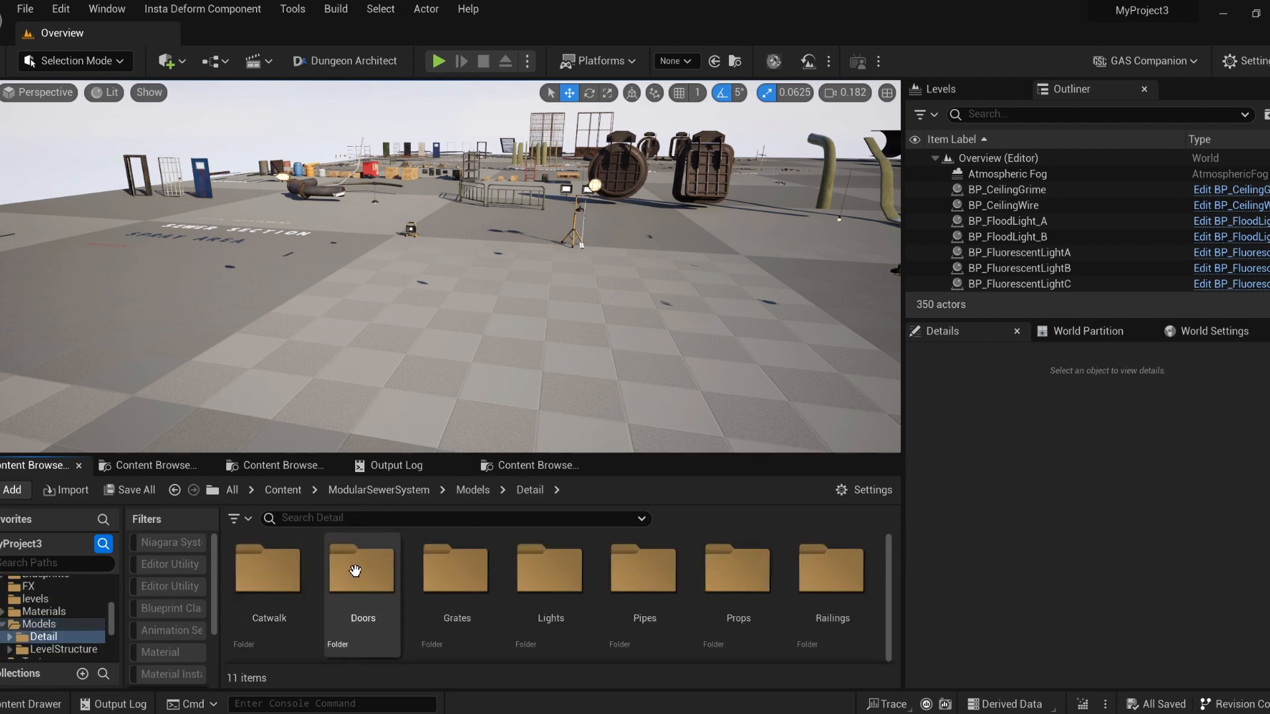
pyautogui.hotkey('alt', 'Left')
pyautogui.doubleClick(356, 570)
pyautogui.hotkey('alt', 'Left')
pyautogui.hotkey('alt', 'Left')
# - Open the Textures folder, show only texture assets and search for Dimensions = 4096
pyautogui.doubleClick(678, 570)
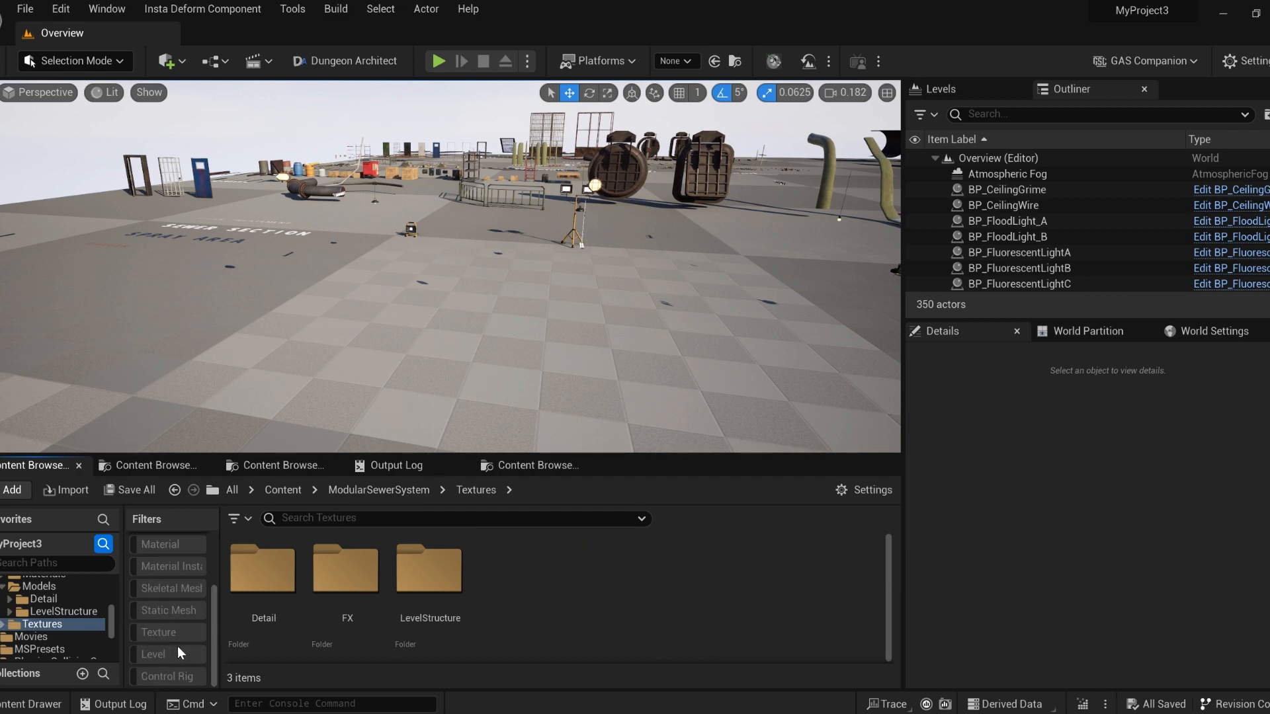
pyautogui.click(162, 633)
pyautogui.click(342, 521)
pyautogui.write('dimensions')
pyautogui.press('Down')
pyautogui.press('Return')
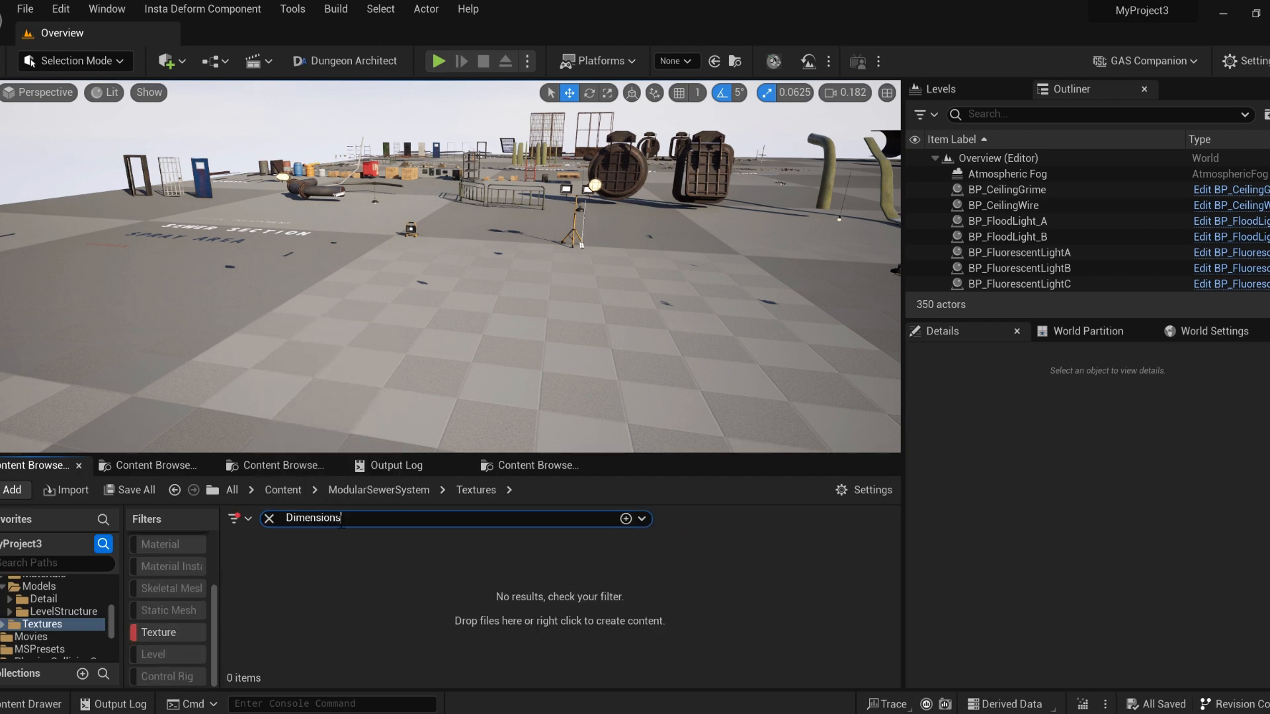
pyautogui.write('= 4096')
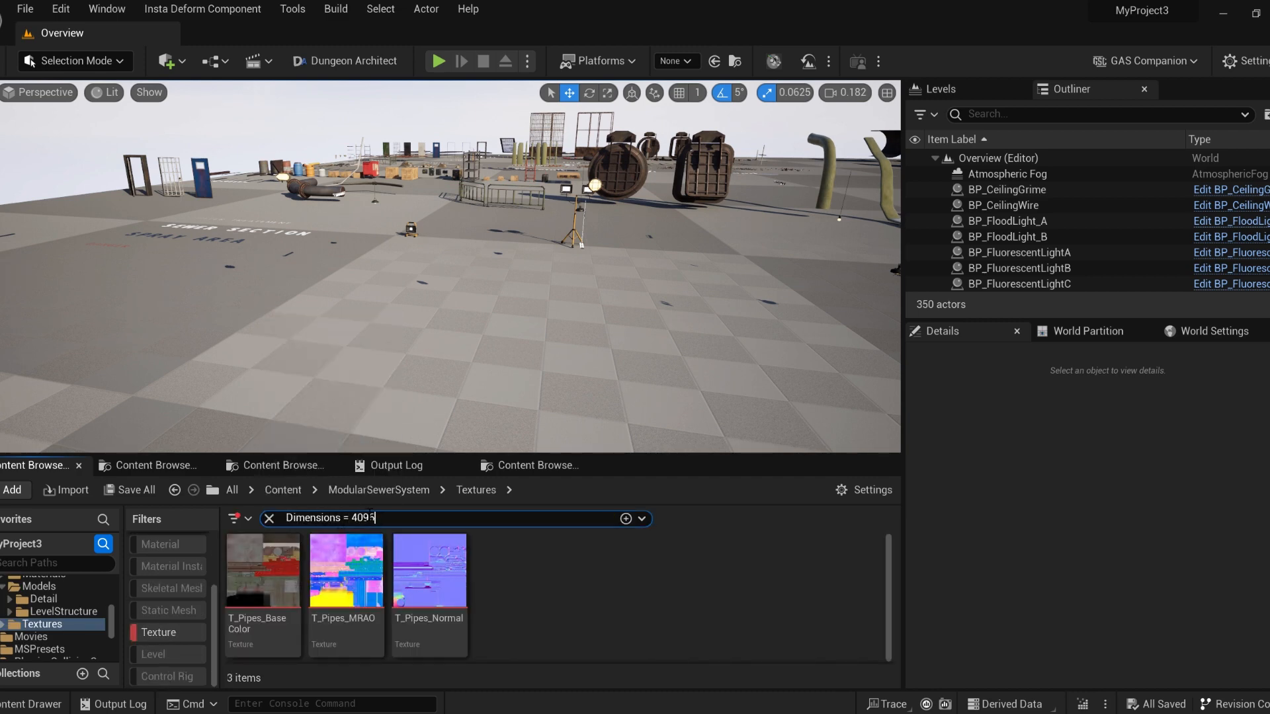
# - Search the textures by dimensions 2048, 1024, 512, 256 and 128, one size after another
pyautogui.press('BackSpace')
pyautogui.press('BackSpace')
pyautogui.press('BackSpace')
pyautogui.press('BackSpace')
pyautogui.write('2048')
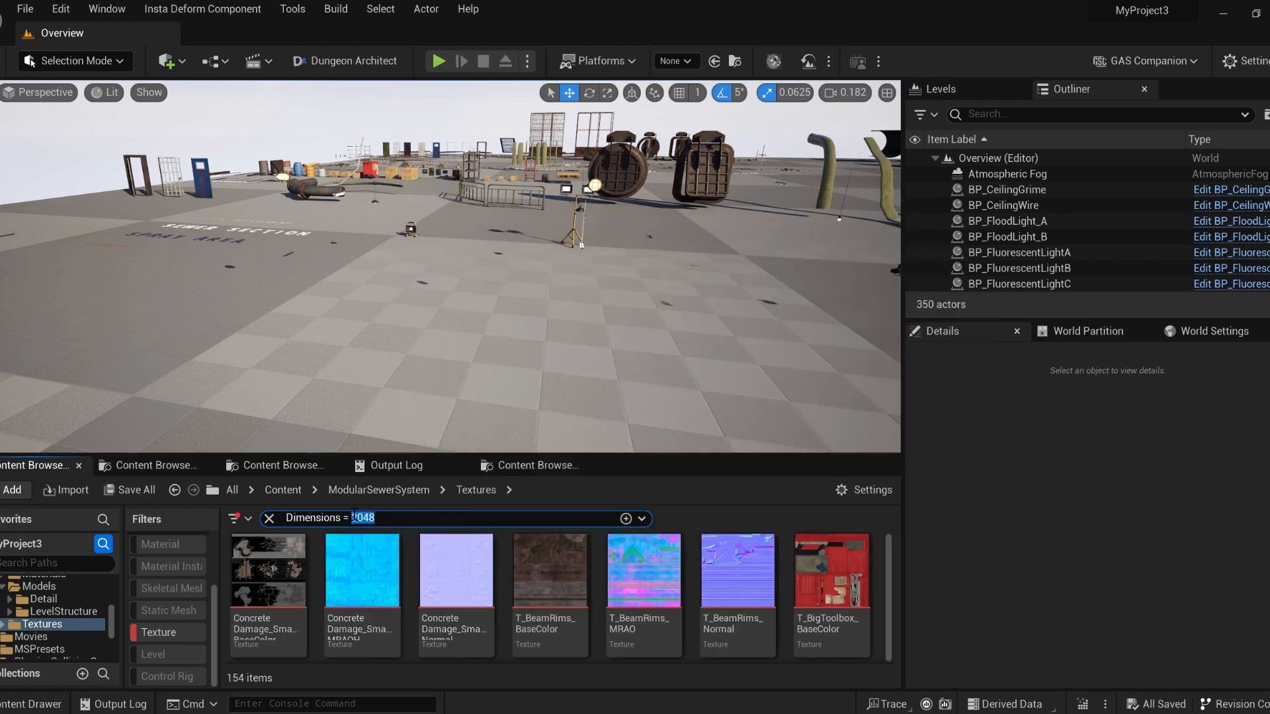
pyautogui.write('1024')
pyautogui.write('512')
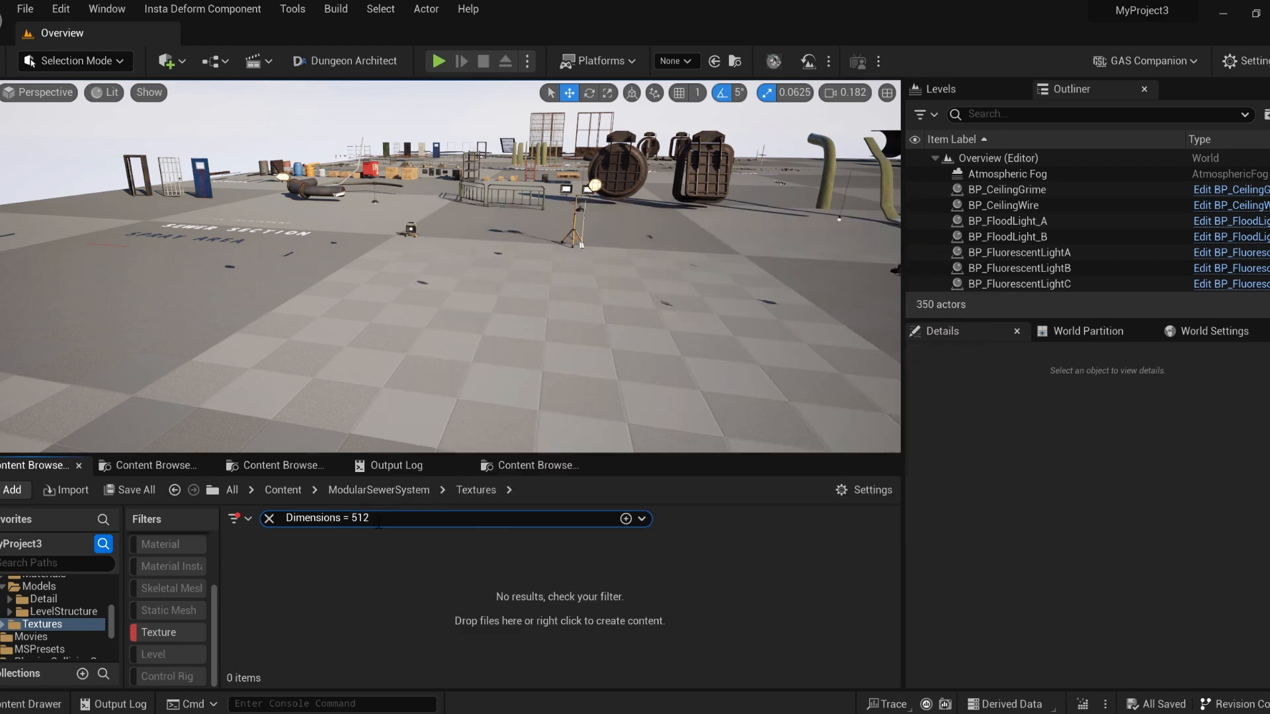
pyautogui.write('256')
pyautogui.write('128')
# - Replace the texture search with HasAlphaChannel = true
pyautogui.click(269, 519)
pyautogui.write('alpha')
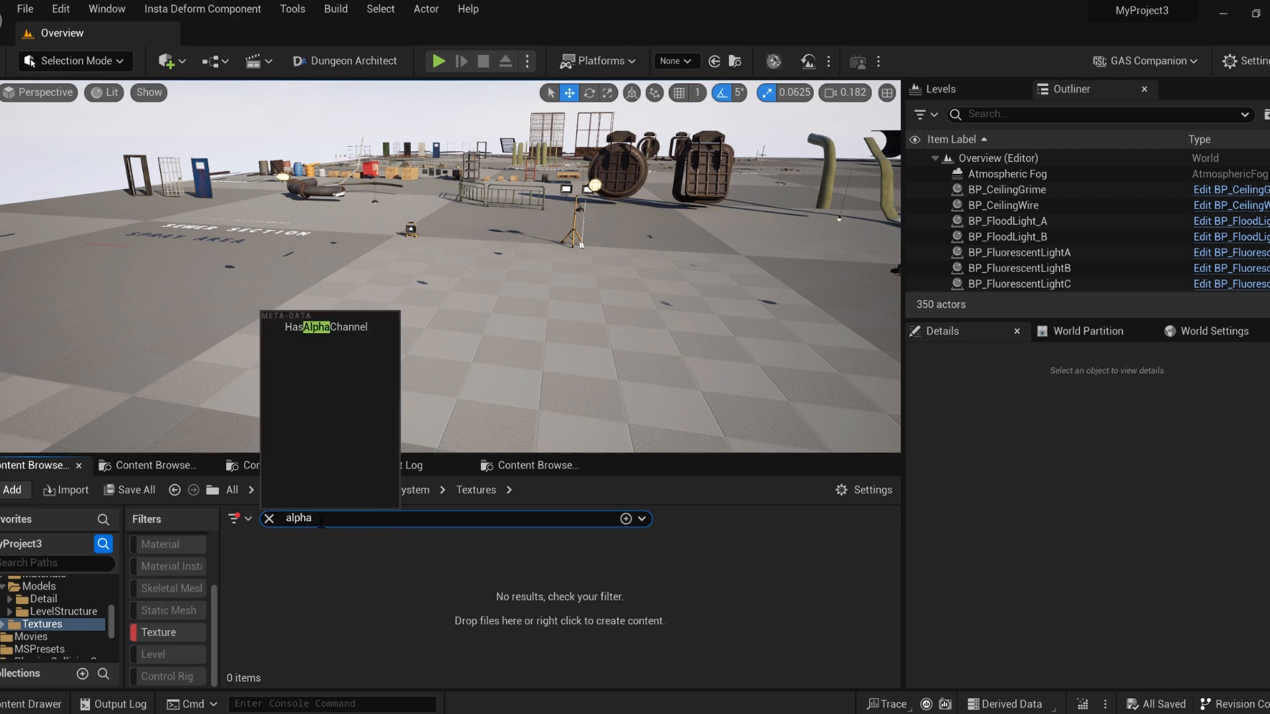
pyautogui.press('Down')
pyautogui.write('true')
# - Open T_CatwalkGrate_BaseColor, isolate its alpha channel by hiding blue, green and red, and close the texture
pyautogui.doubleClick(638, 576)
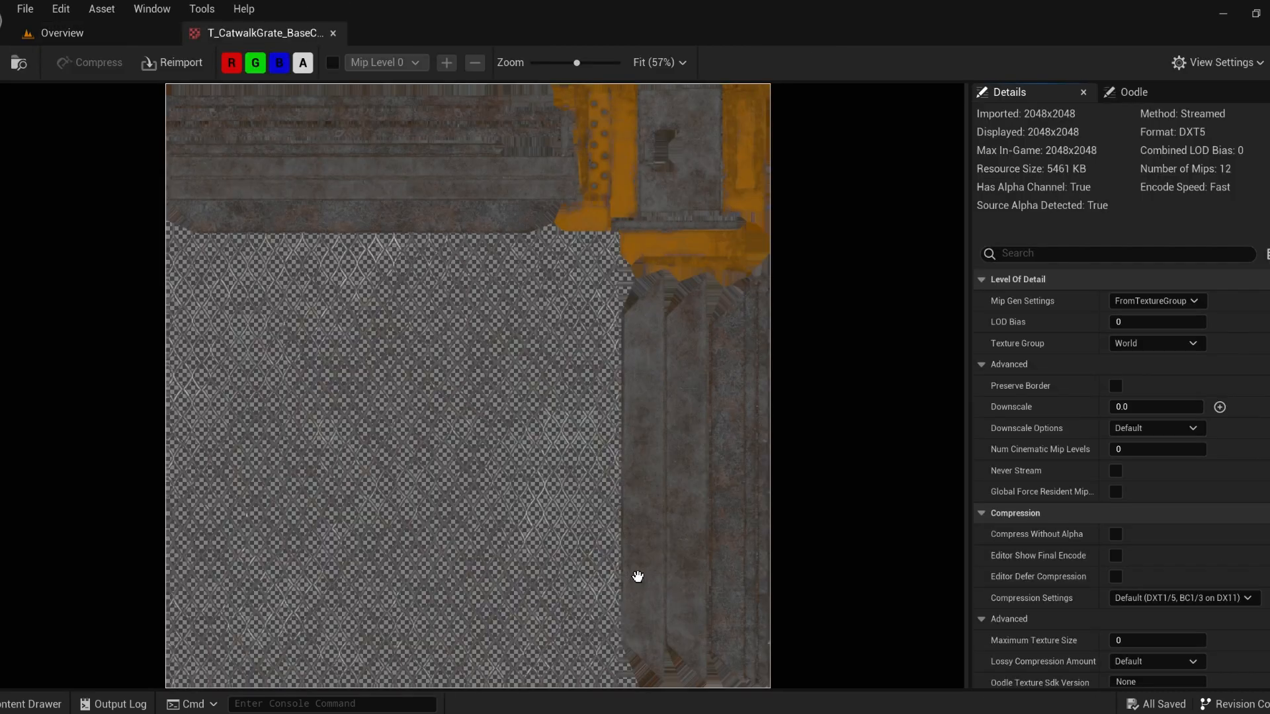
pyautogui.click(280, 65)
pyautogui.click(255, 63)
pyautogui.click(232, 64)
pyautogui.click(333, 33)
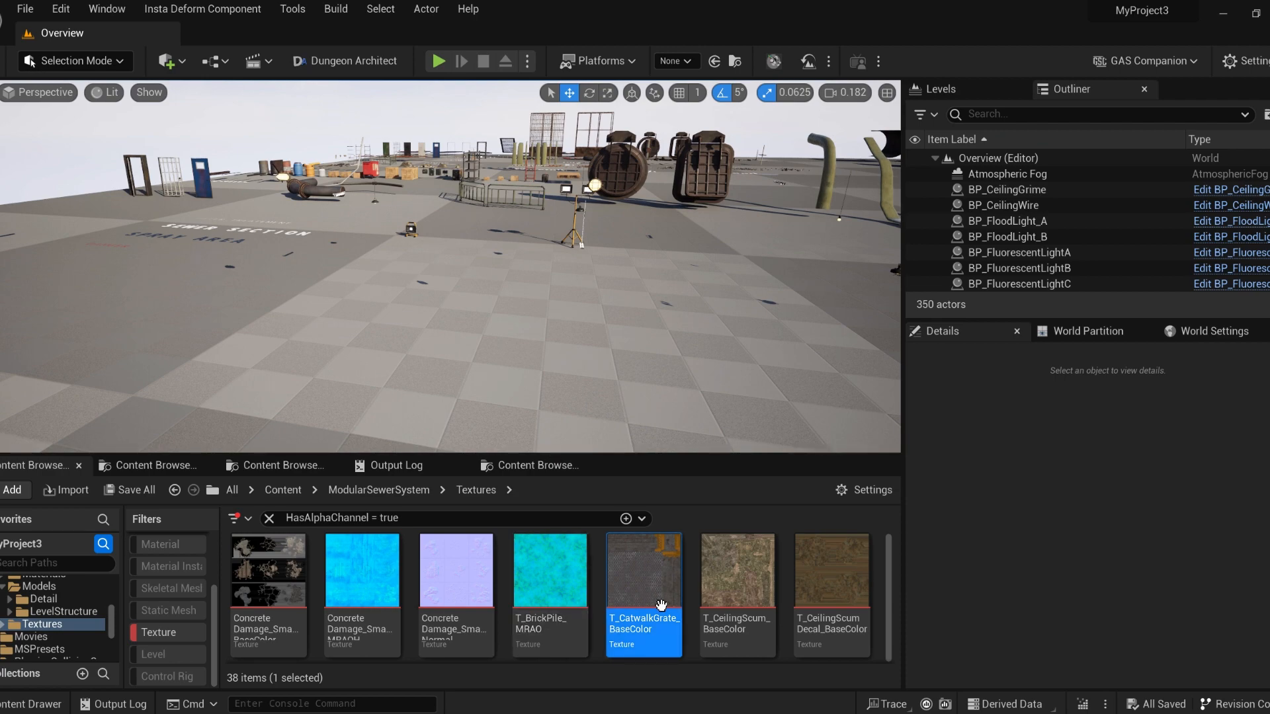
# - Open T_CeilingScum_BaseColor, view only its alpha channel, and close the texture
pyautogui.doubleClick(722, 594)
pyautogui.scroll(-1, 669, 671)
pyautogui.click(279, 64)
pyautogui.click(256, 66)
pyautogui.click(232, 64)
pyautogui.click(334, 33)
# - Open T_BrickPile_MRAO and hide its alpha, green and blue channels to view only red
pyautogui.scroll(-2, 606, 615)
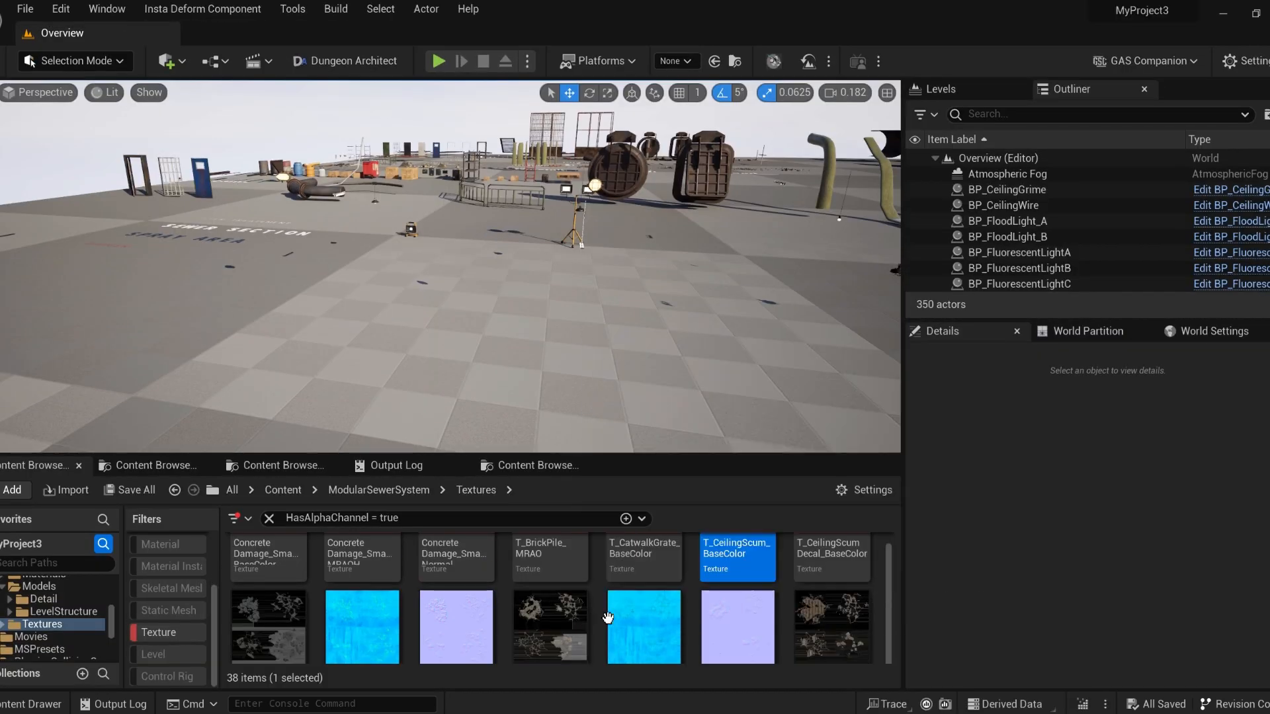
pyautogui.doubleClick(552, 585)
pyautogui.scroll(3, 478, 471)
pyautogui.scroll(-2, 478, 472)
pyautogui.click(302, 63)
pyautogui.click(255, 67)
pyautogui.click(279, 64)
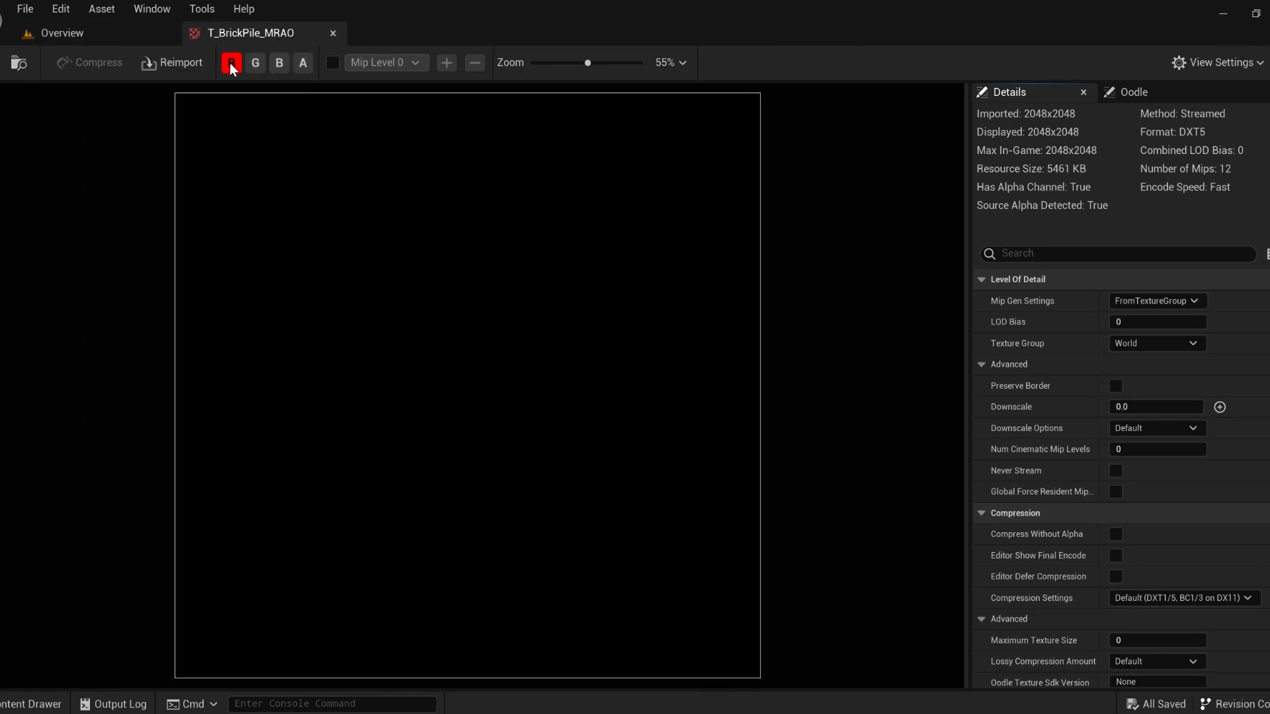
# - View the green, blue and alpha channels of T_BrickPile_MRAO individually, and close the texture
pyautogui.click(231, 64)
pyautogui.click(256, 64)
pyautogui.click(255, 65)
pyautogui.click(279, 65)
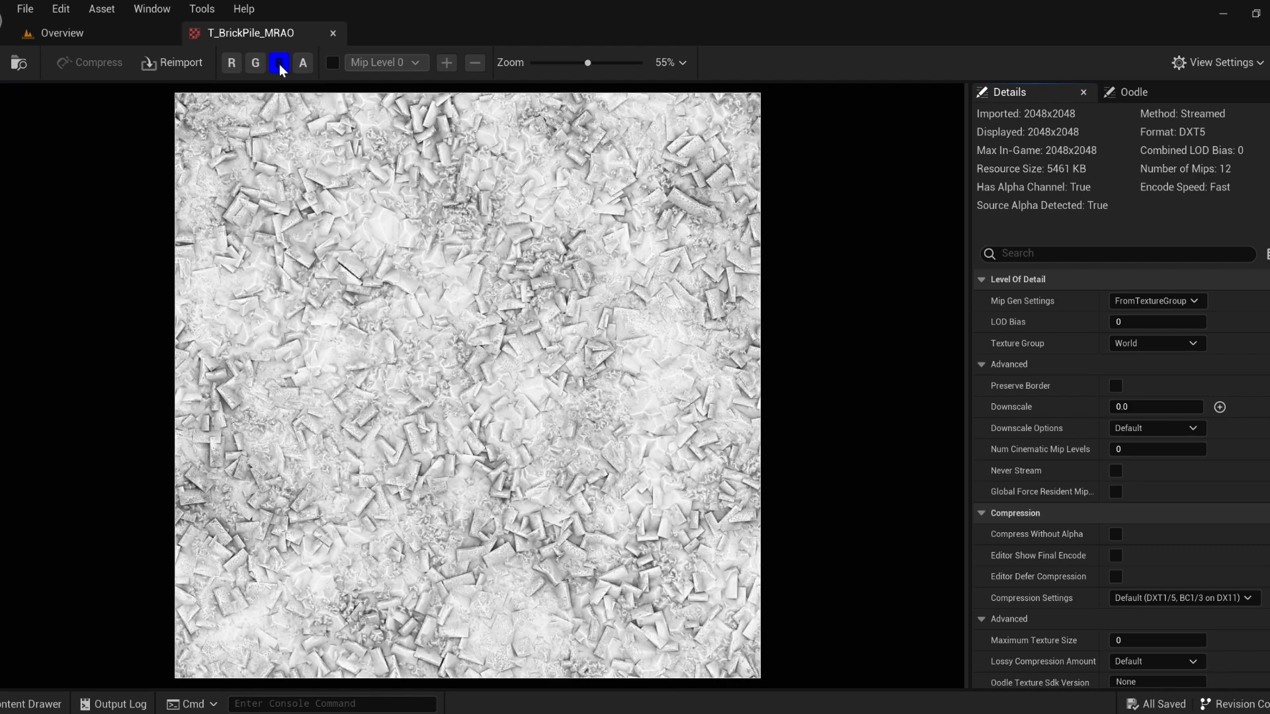
pyautogui.click(279, 66)
pyautogui.click(303, 64)
pyautogui.click(303, 65)
pyautogui.click(332, 33)
# - Look through the remaining textures with an alpha channel and clear the HasAlphaChannel search
pyautogui.scroll(-6, 691, 590)
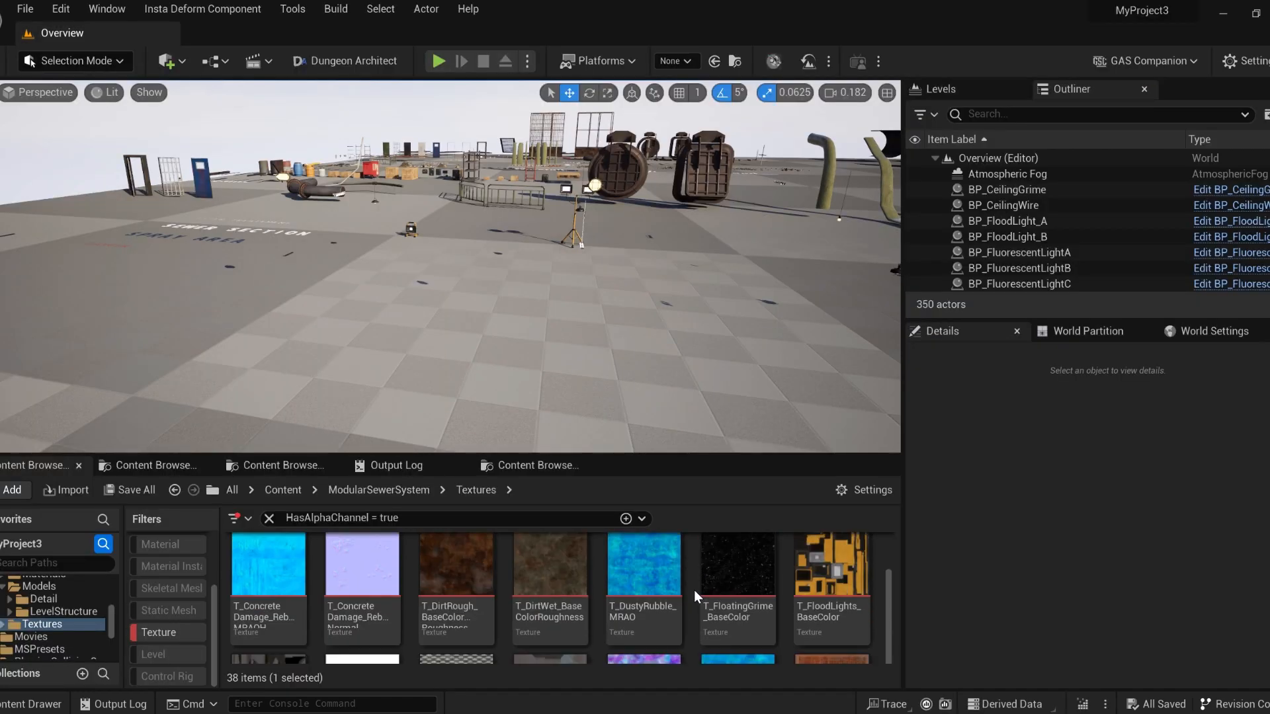
pyautogui.scroll(-1, 689, 586)
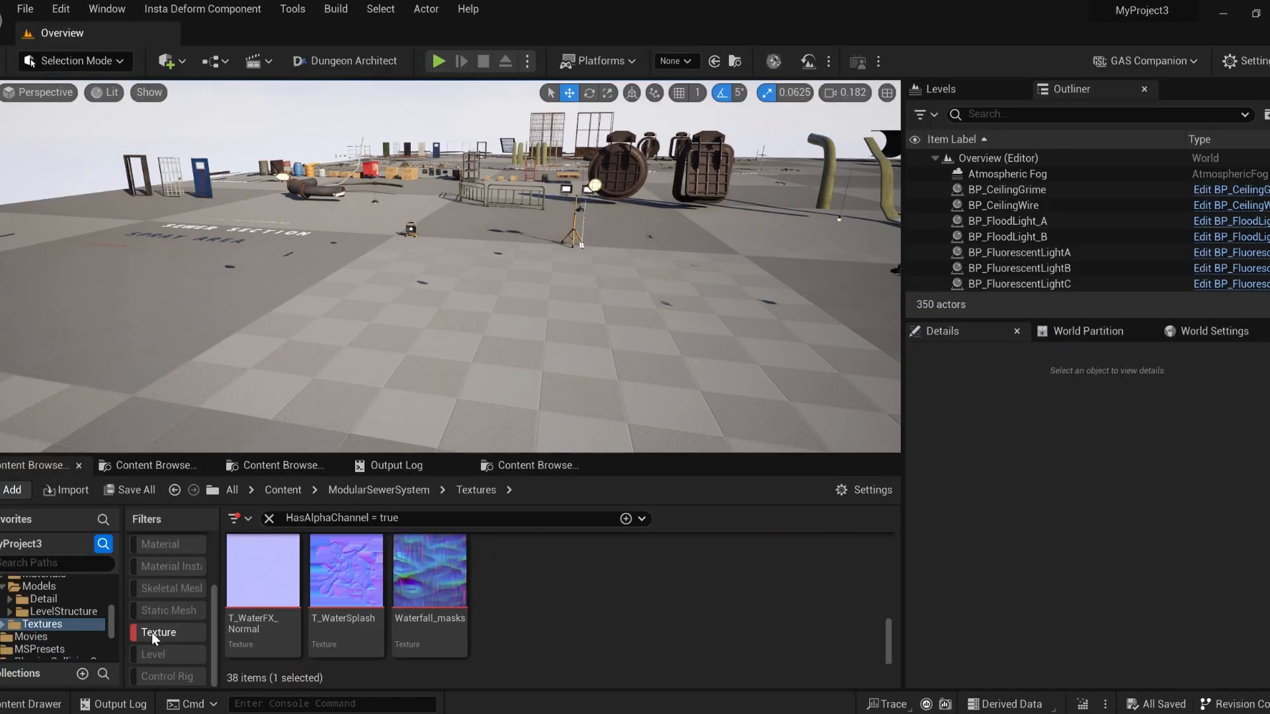
pyautogui.click(269, 519)
# - Filter the Models folder to static meshes and search for Vertices > 10, followed by Vertices > 5000
pyautogui.scroll(3, 4, 628)
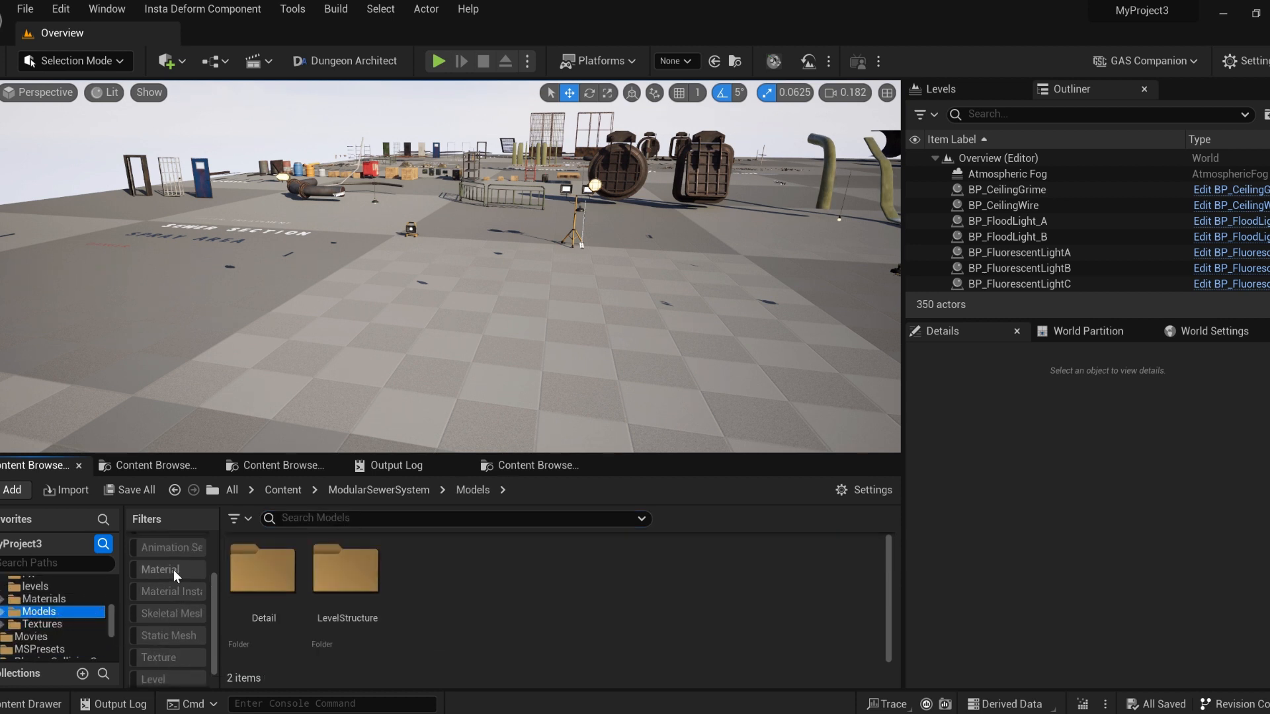
pyautogui.scroll(-2, 164, 641)
pyautogui.click(169, 642)
pyautogui.click(353, 519)
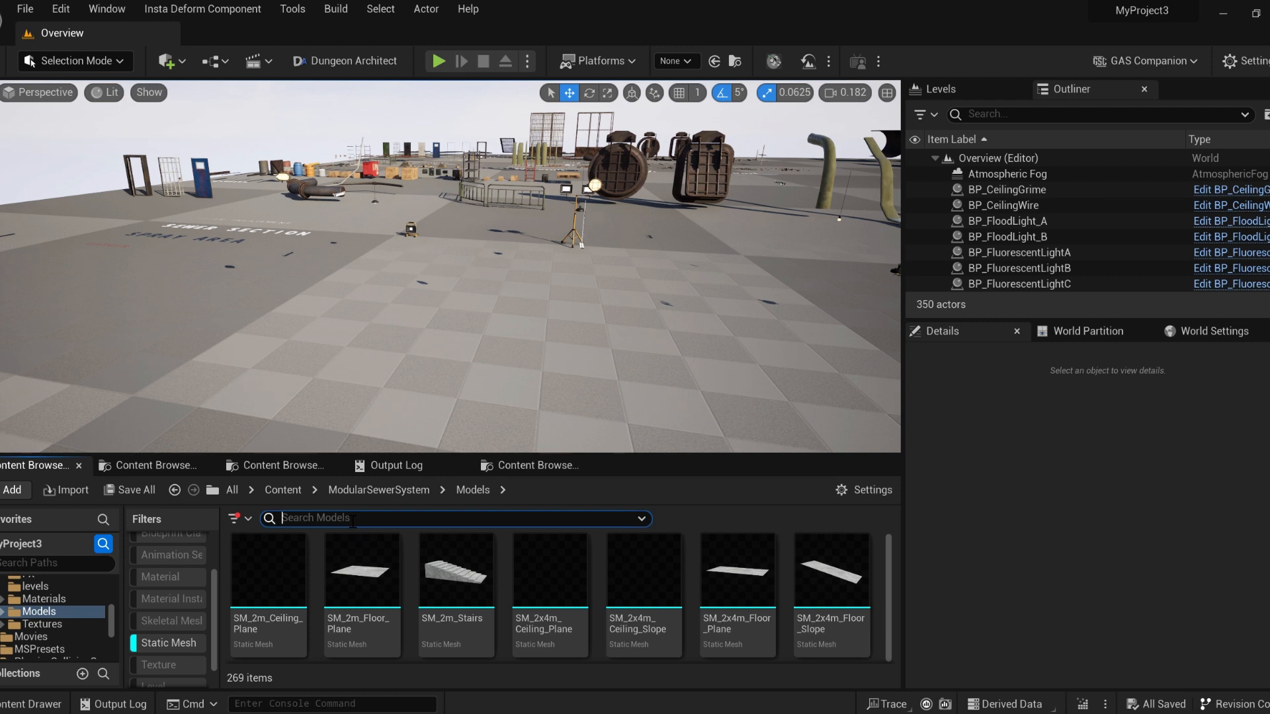
pyautogui.write('vertices')
pyautogui.press('Down')
pyautogui.press('Down')
pyautogui.press('Return')
pyautogui.write('> 10')
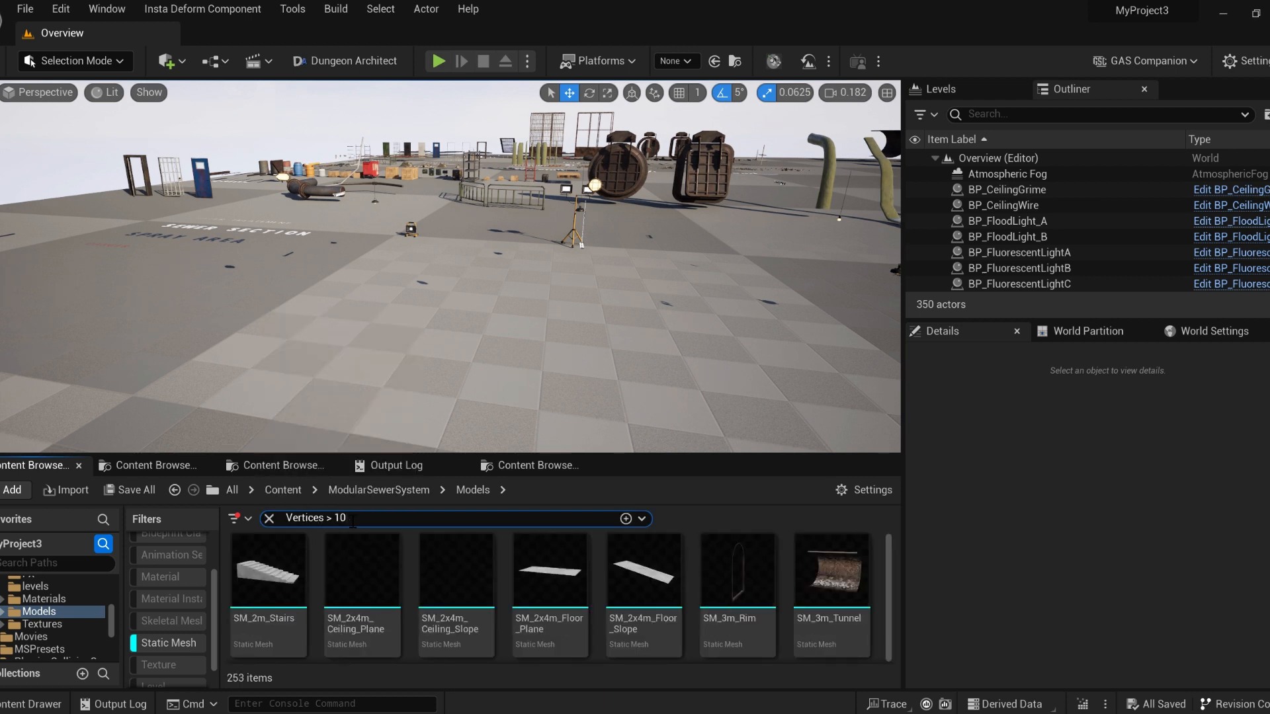
pyautogui.press('BackSpace')
pyautogui.press('BackSpace')
pyautogui.write('5000')
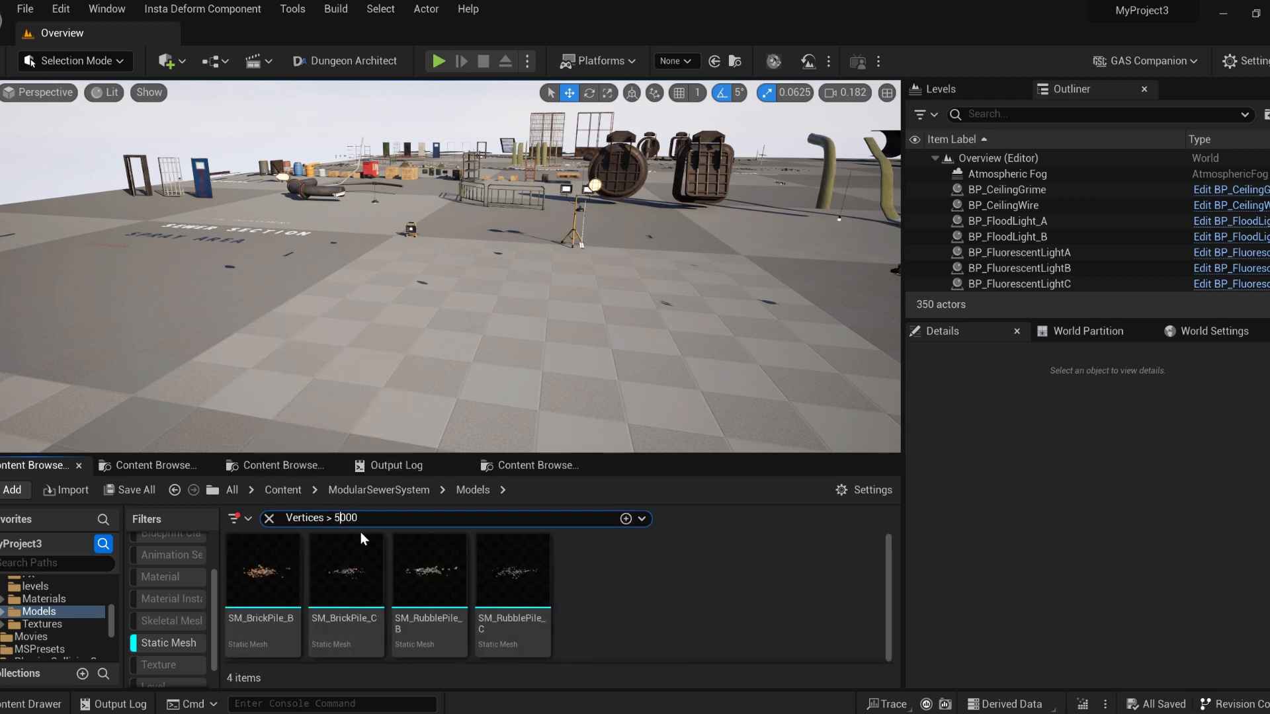
# - Replace the search with Materials > 1 and raise it to Materials > 2 to find multi-material meshes
pyautogui.click(269, 519)
pyautogui.write('Materials 1')
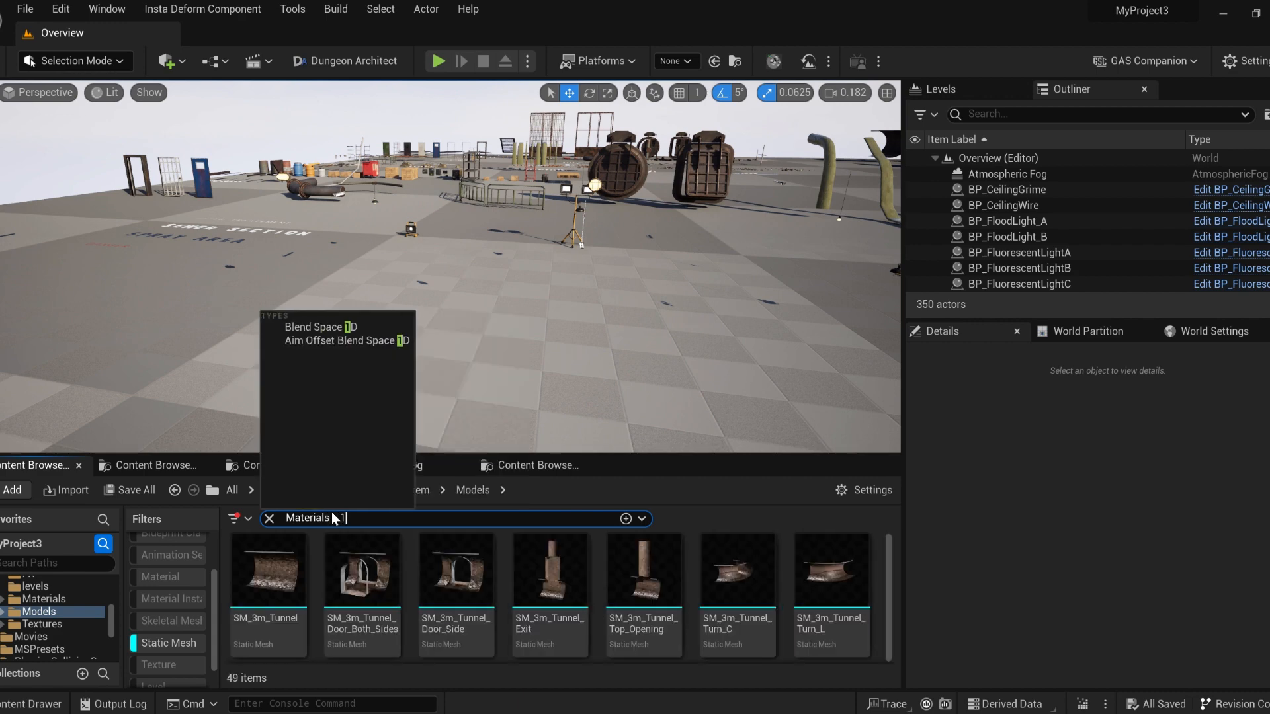
pyautogui.press('BackSpace')
pyautogui.write('2')
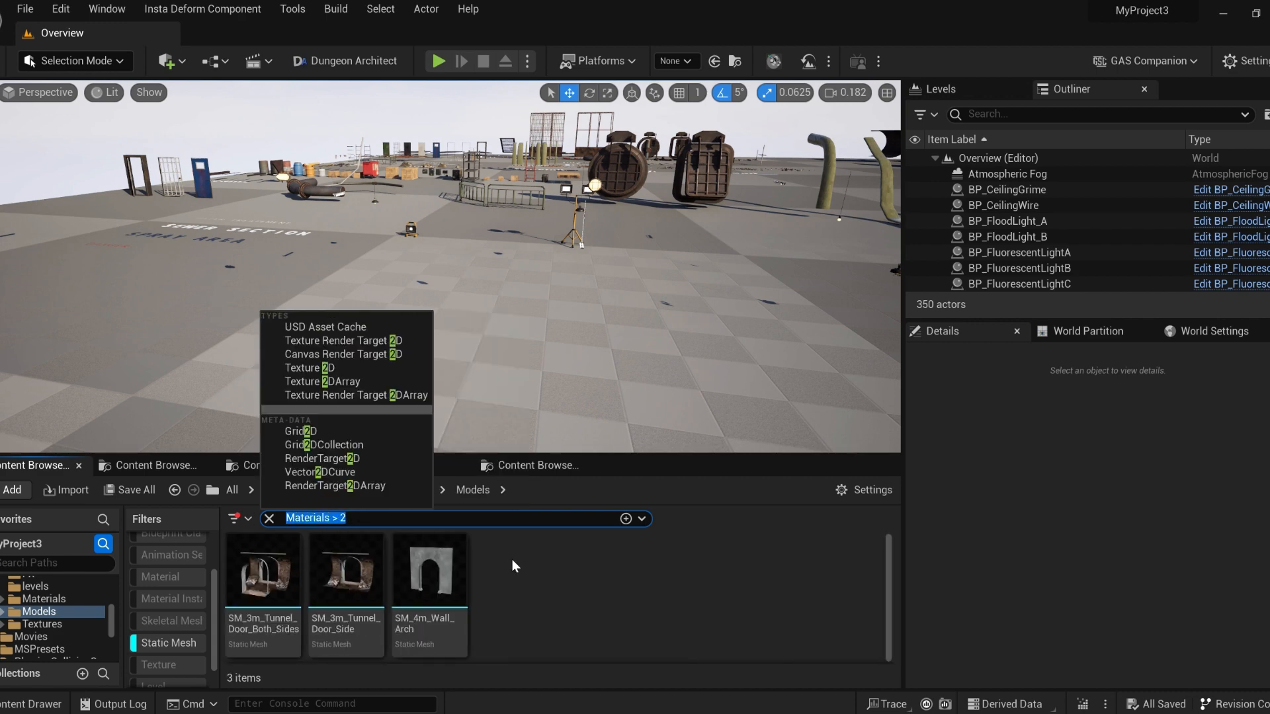
# - Search the static meshes for UVChannels > 1, raise it to UVChannels > 2, and select SM_WaterSpread_E
pyautogui.press('BackSpace')
pyautogui.write('UVChannels > 1')
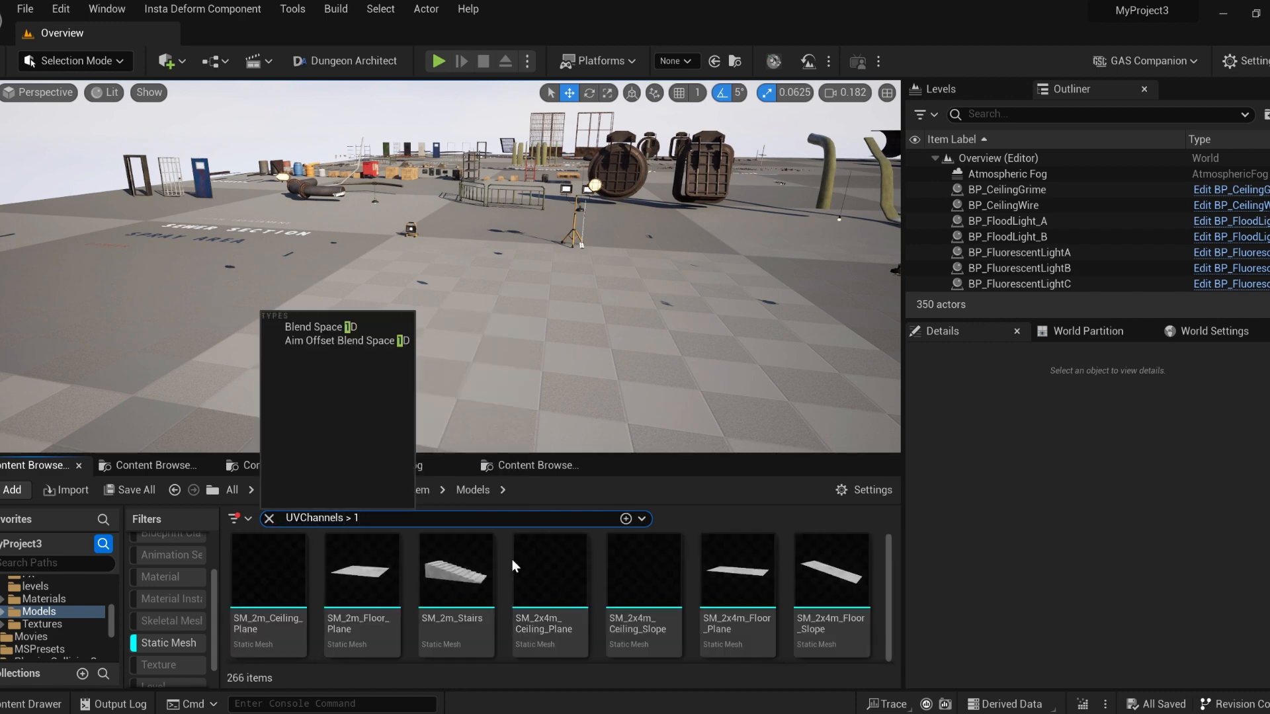
pyautogui.press('BackSpace')
pyautogui.write('2')
pyautogui.click(595, 588)
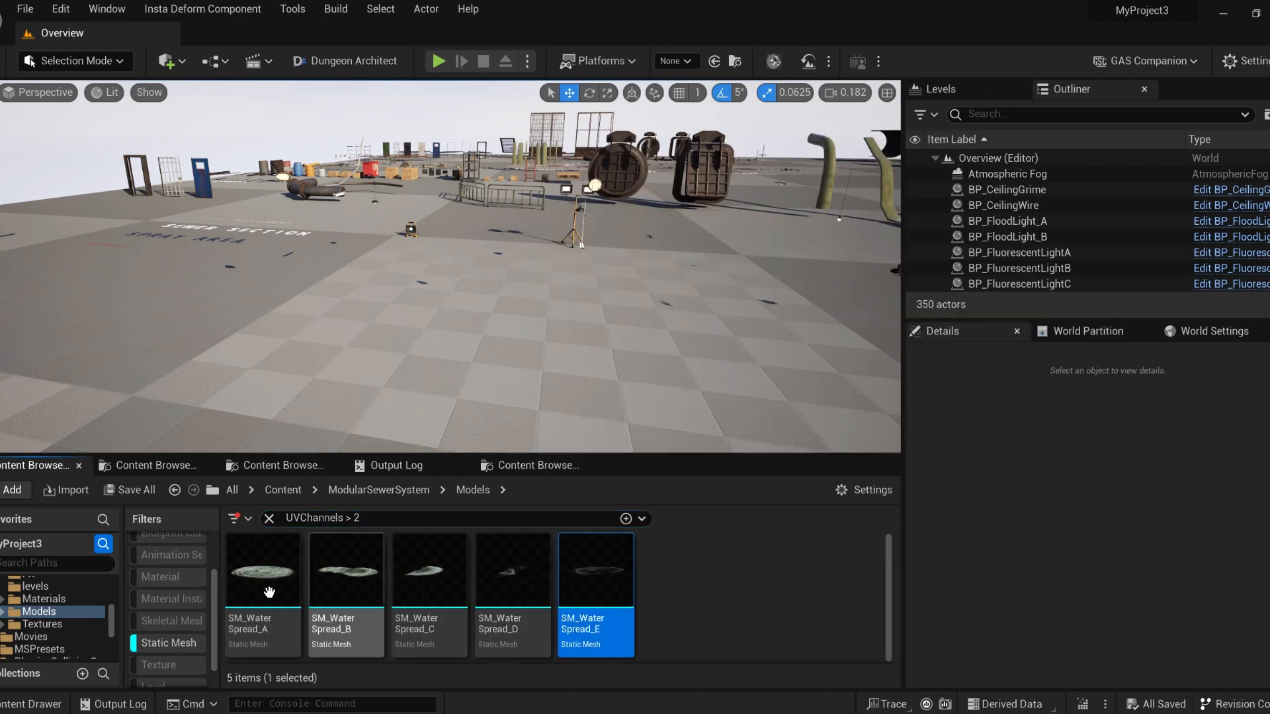
# - Search the static meshes for LODs > 3 and LODs > 1, and clear the search
pyautogui.click(269, 520)
pyautogui.write('LODs > 1')
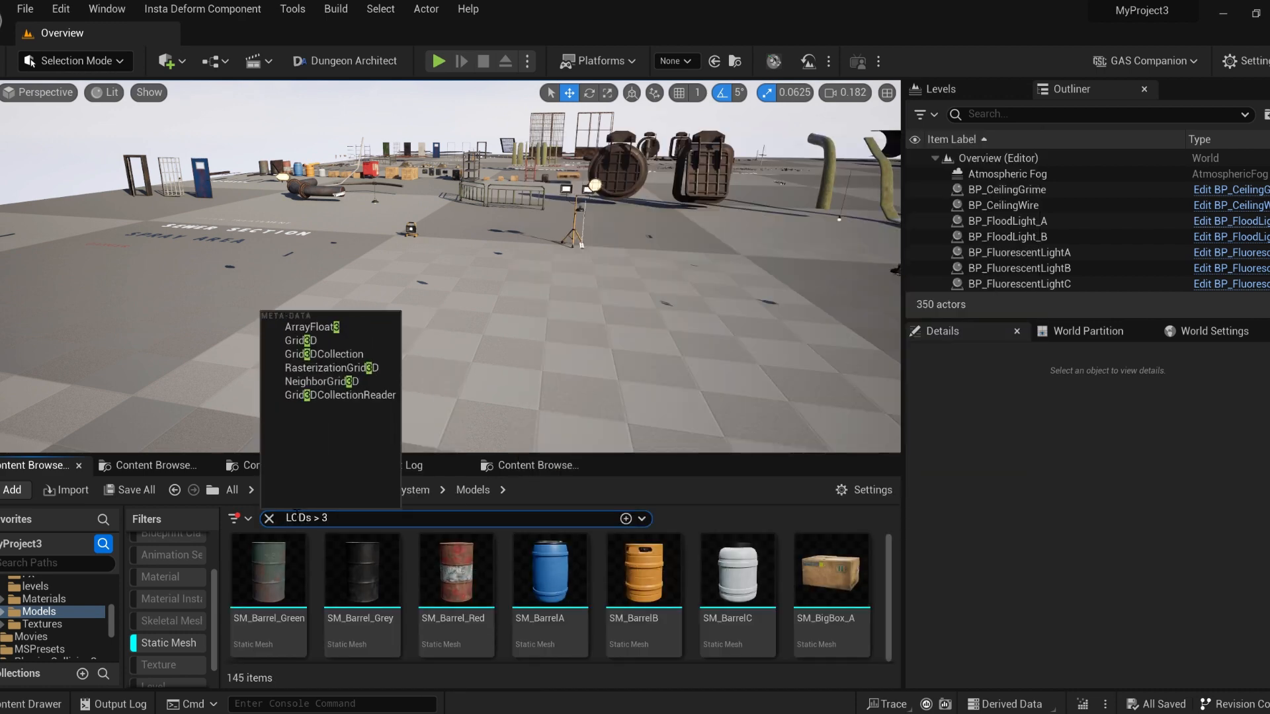
pyautogui.press('BackSpace')
pyautogui.write('1')
pyautogui.hotkey('ctrl', 'a')
pyautogui.press('BackSpace')
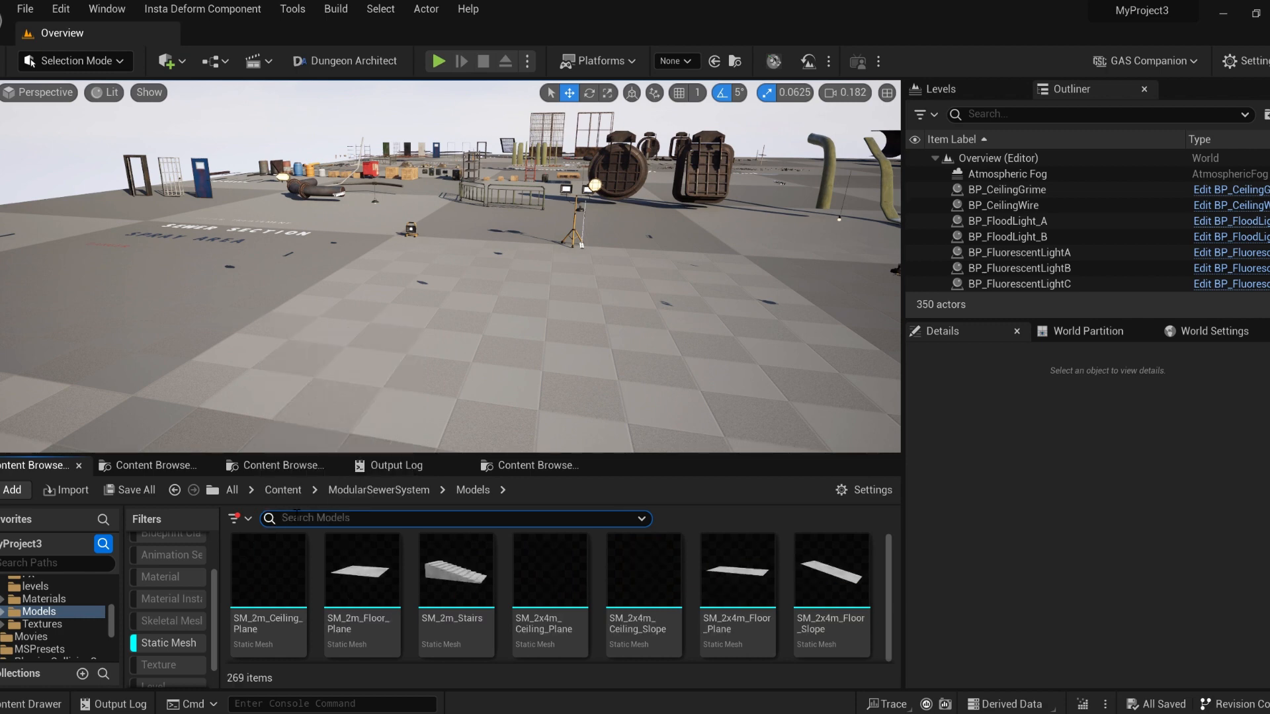
# - Replace the Static Mesh filter with Material in the Materials folder, and inspect and close the M_DecalMaster graph
pyautogui.click(151, 645)
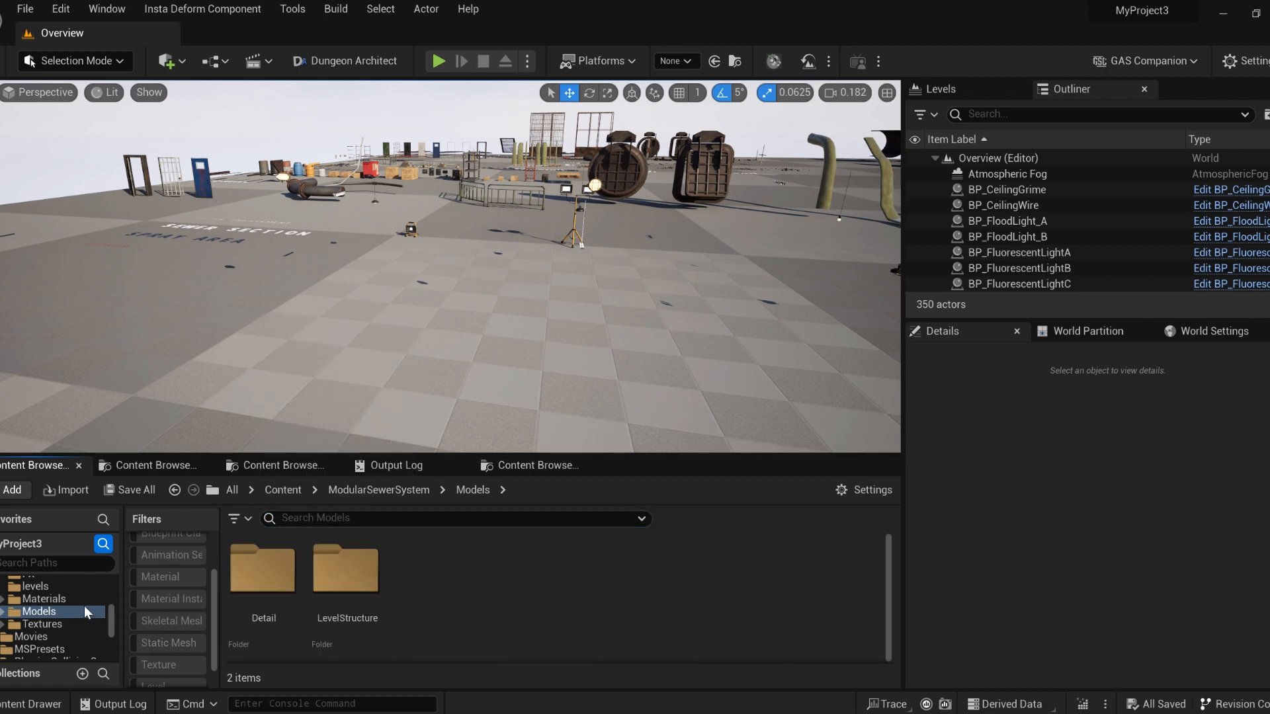
pyautogui.click(79, 598)
pyautogui.click(173, 580)
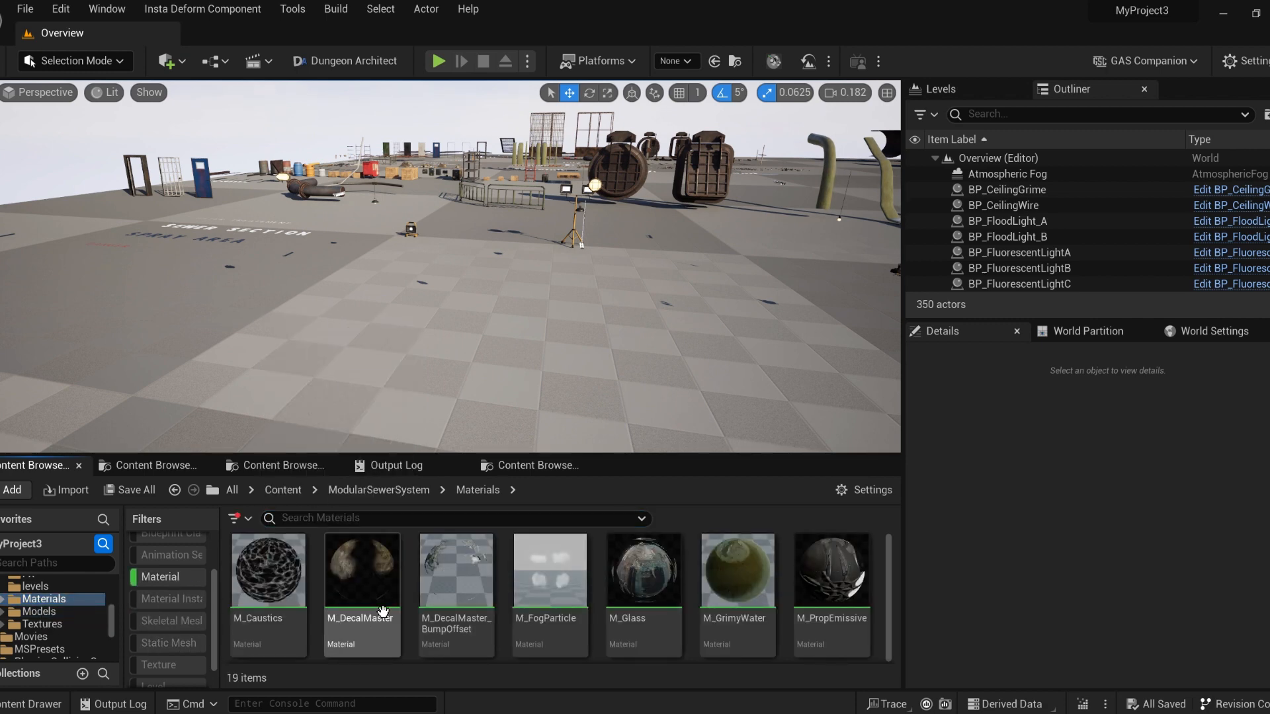
pyautogui.doubleClick(362, 571)
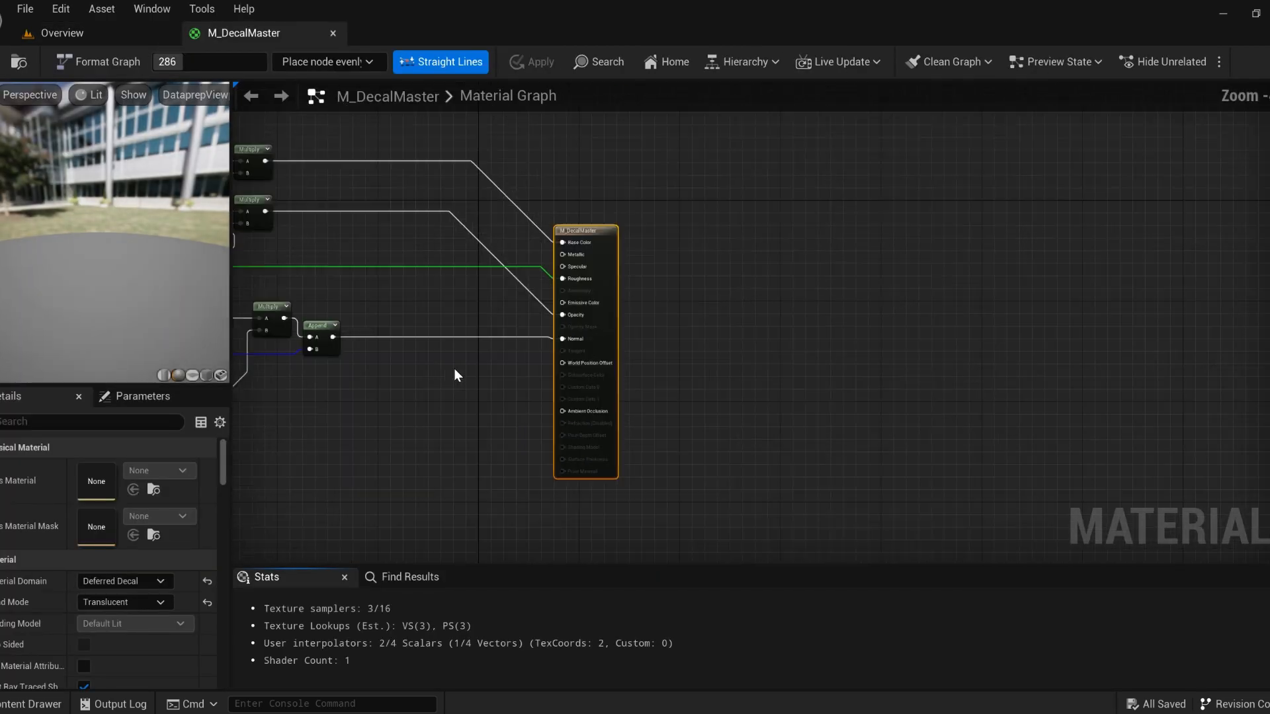
pyautogui.scroll(-3, 453, 368)
pyautogui.click(333, 33)
# - Open M_PropEmissive and M_PropMasked in turn, inspect each material graph, and close it
pyautogui.click(745, 406)
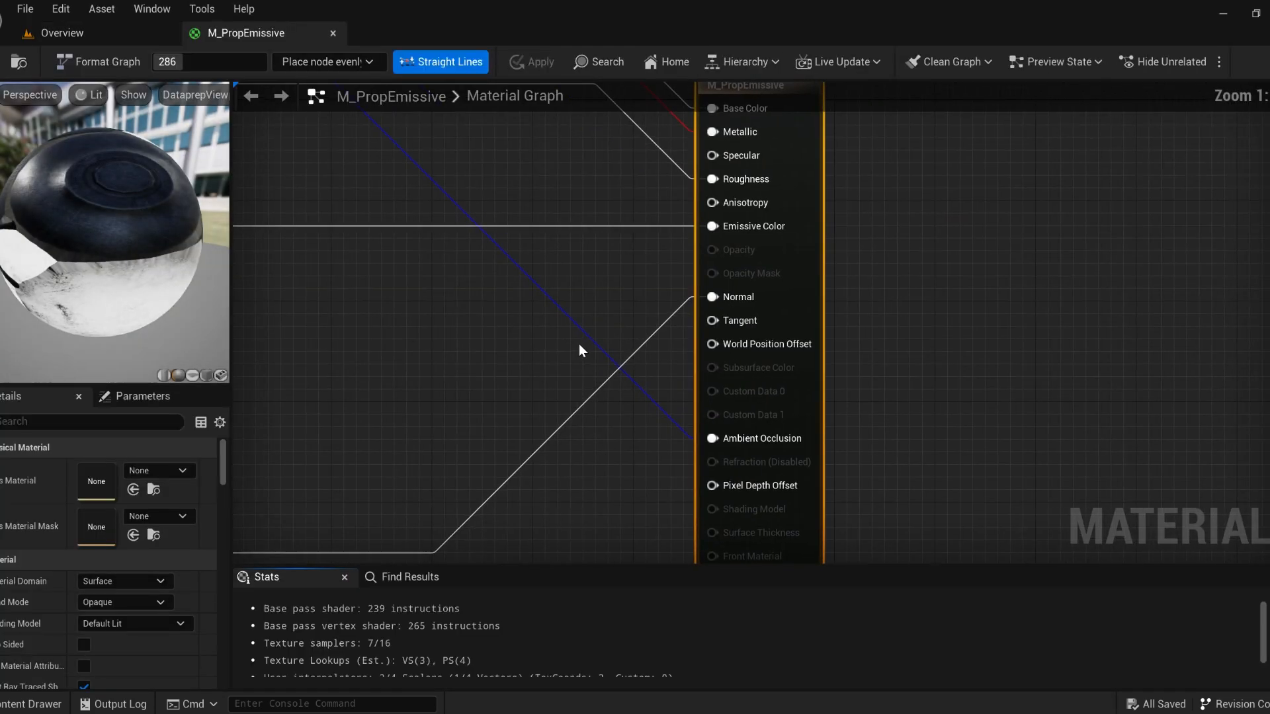
pyautogui.scroll(-3, 579, 348)
pyautogui.scroll(1, 510, 320)
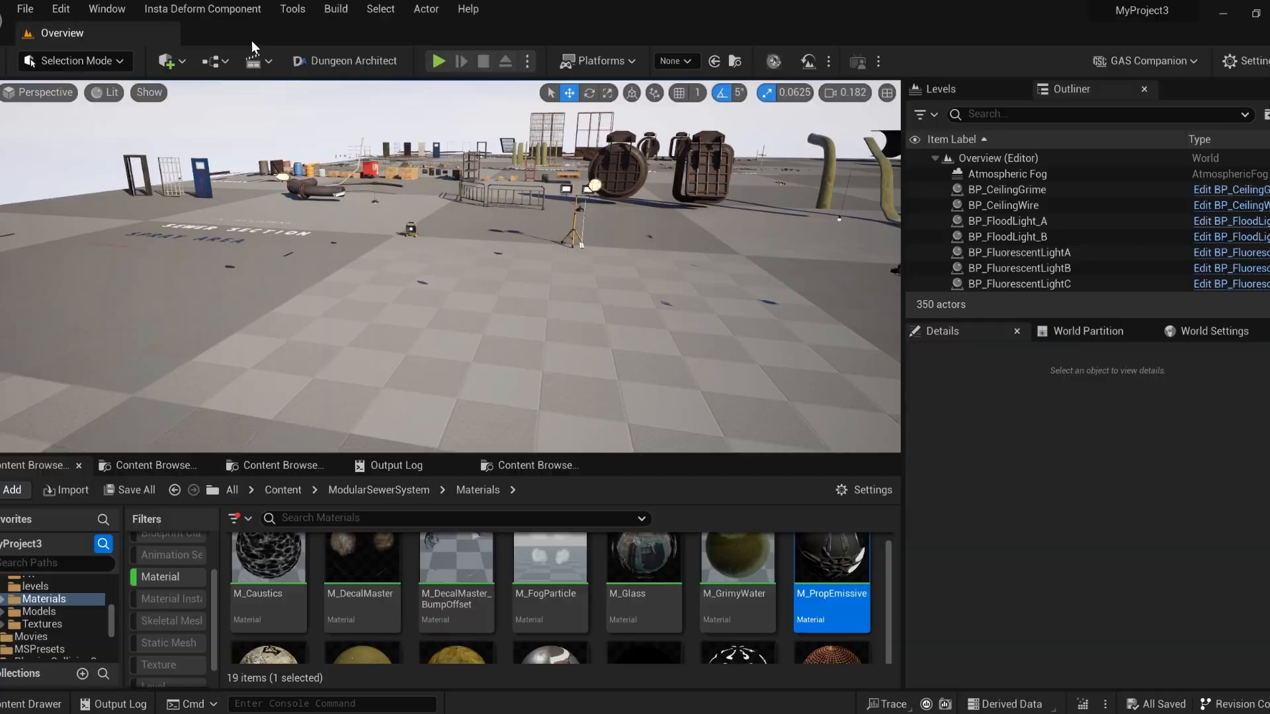
pyautogui.scroll(-2, 424, 589)
pyautogui.doubleClick(271, 585)
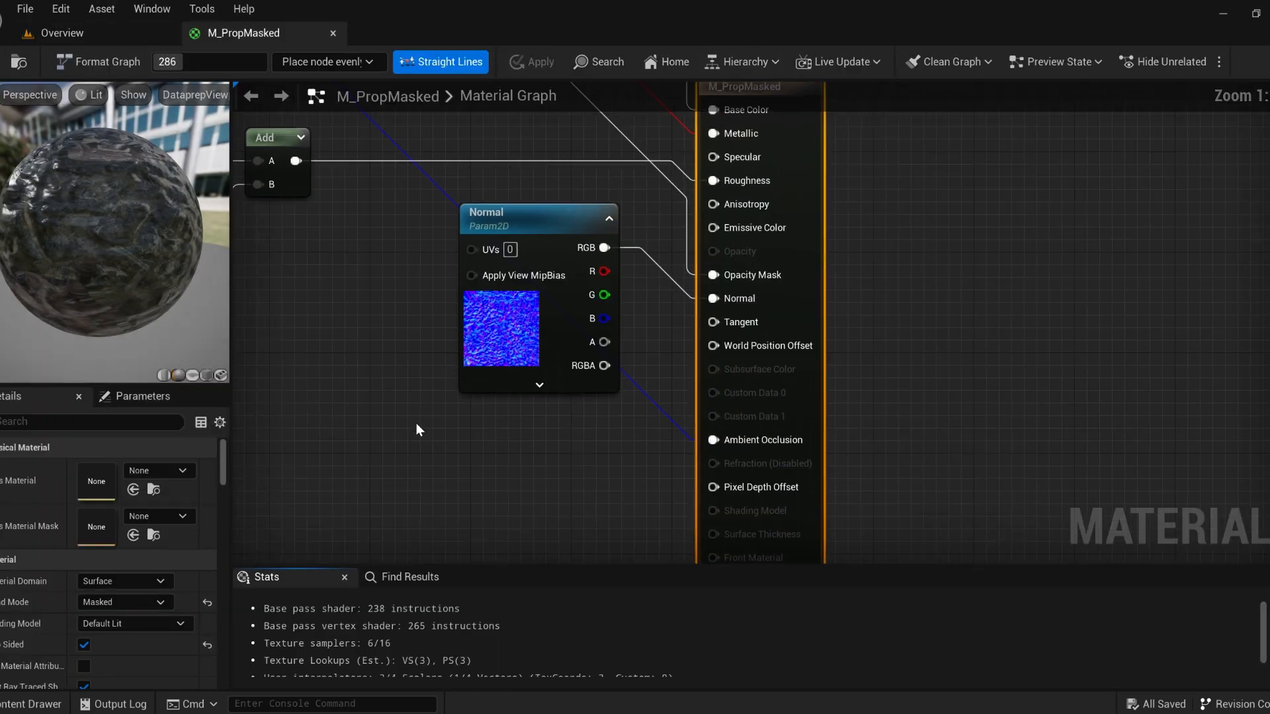
pyautogui.scroll(-4, 468, 389)
pyautogui.moveTo(475, 316); pyautogui.dragTo(637, 482, button='right')
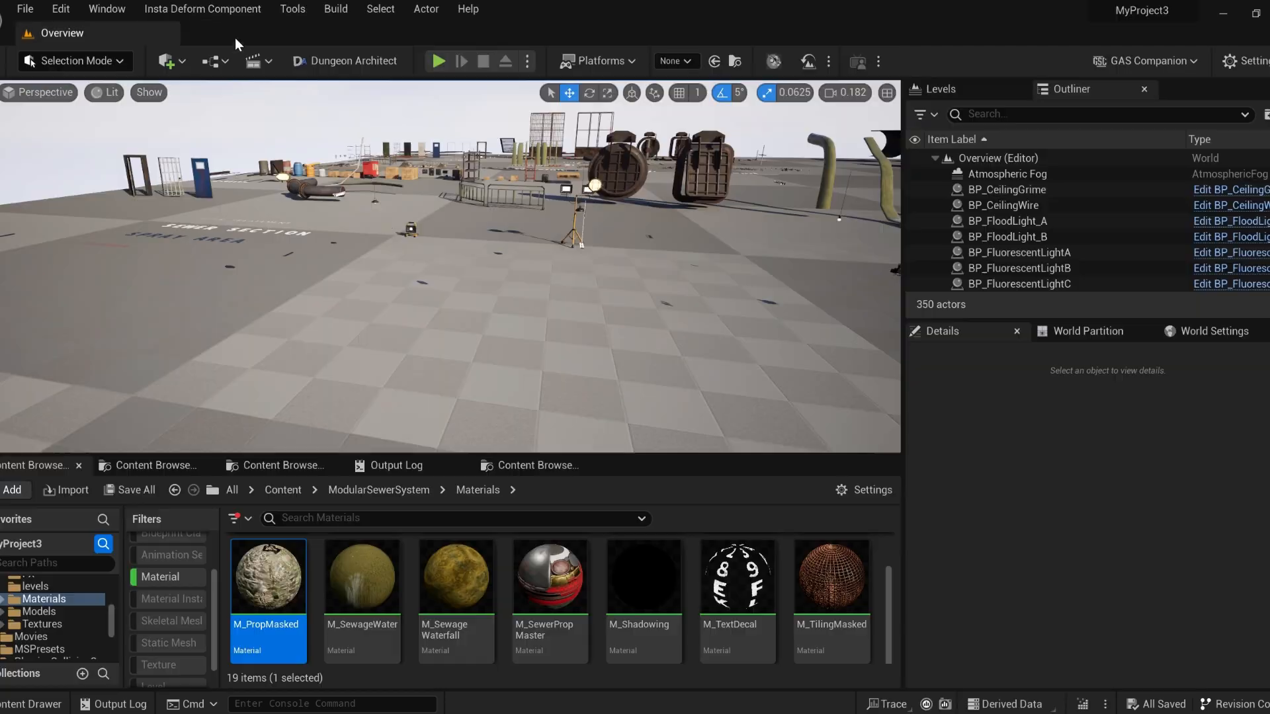
# - Inspect the material graphs of M_SewerPropMaster and M_TextDecal, closing each one
pyautogui.doubleClick(549, 582)
pyautogui.scroll(-3, 509, 403)
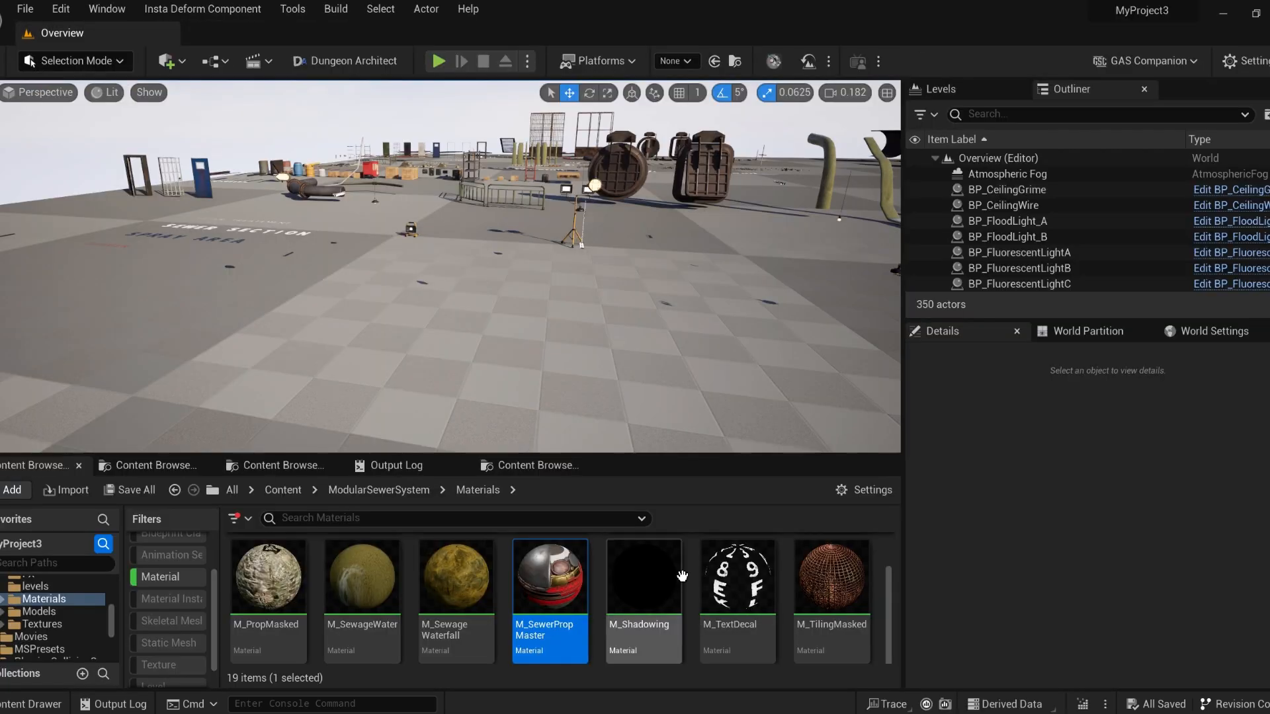
pyautogui.doubleClick(738, 575)
pyautogui.scroll(-3, 480, 450)
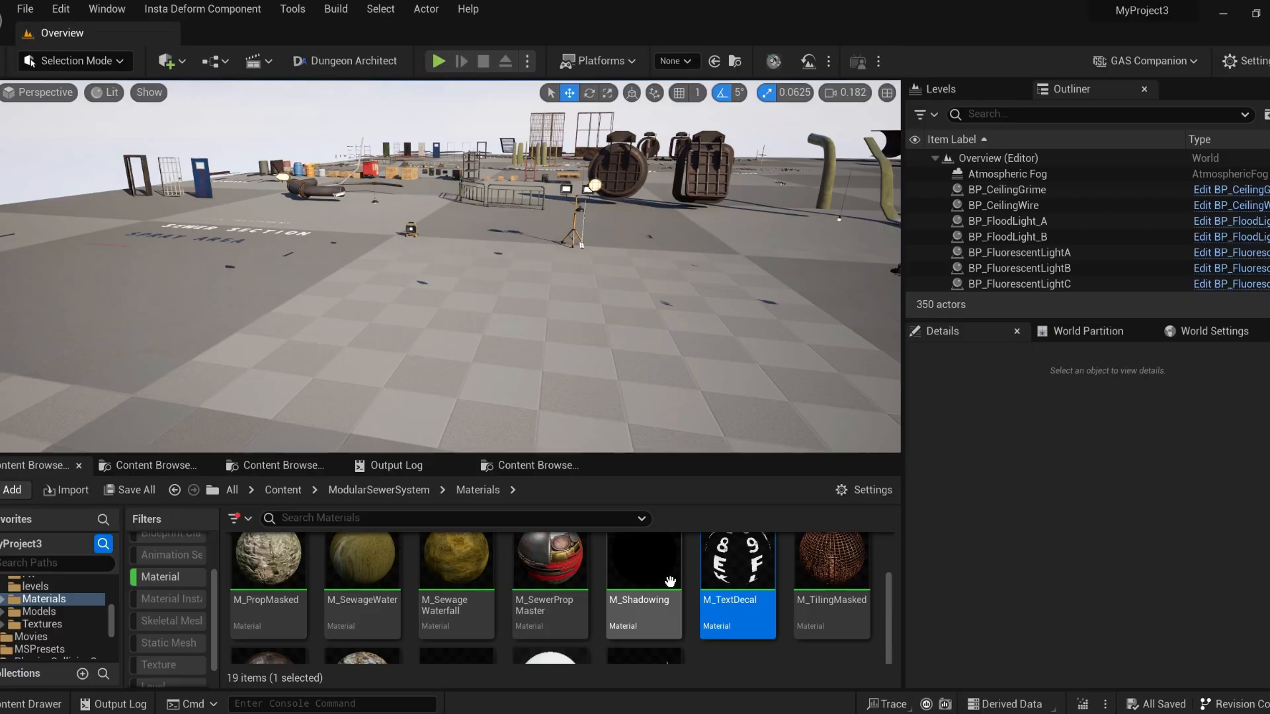
# - Inspect the graphs of M_TilingMasked and M_TilingVertexBlend_BumpOffset, and turn off the Material filter
pyautogui.doubleClick(760, 569)
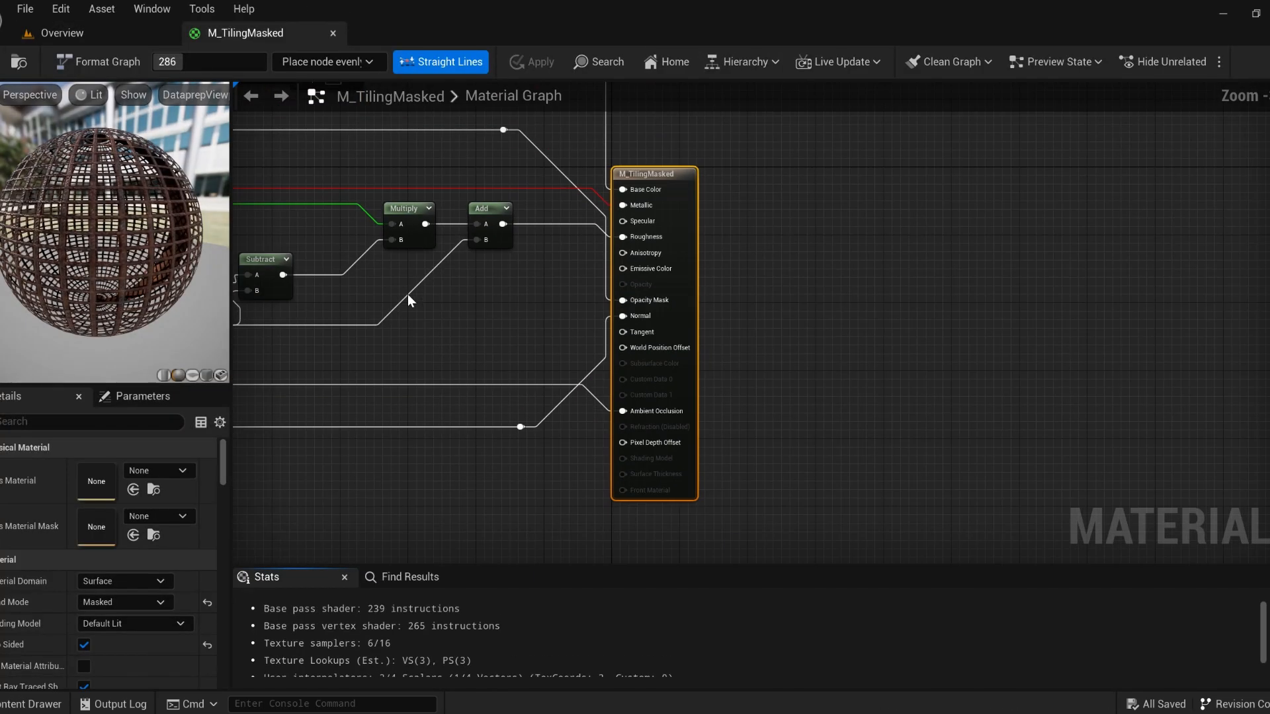
pyautogui.scroll(-3, 407, 293)
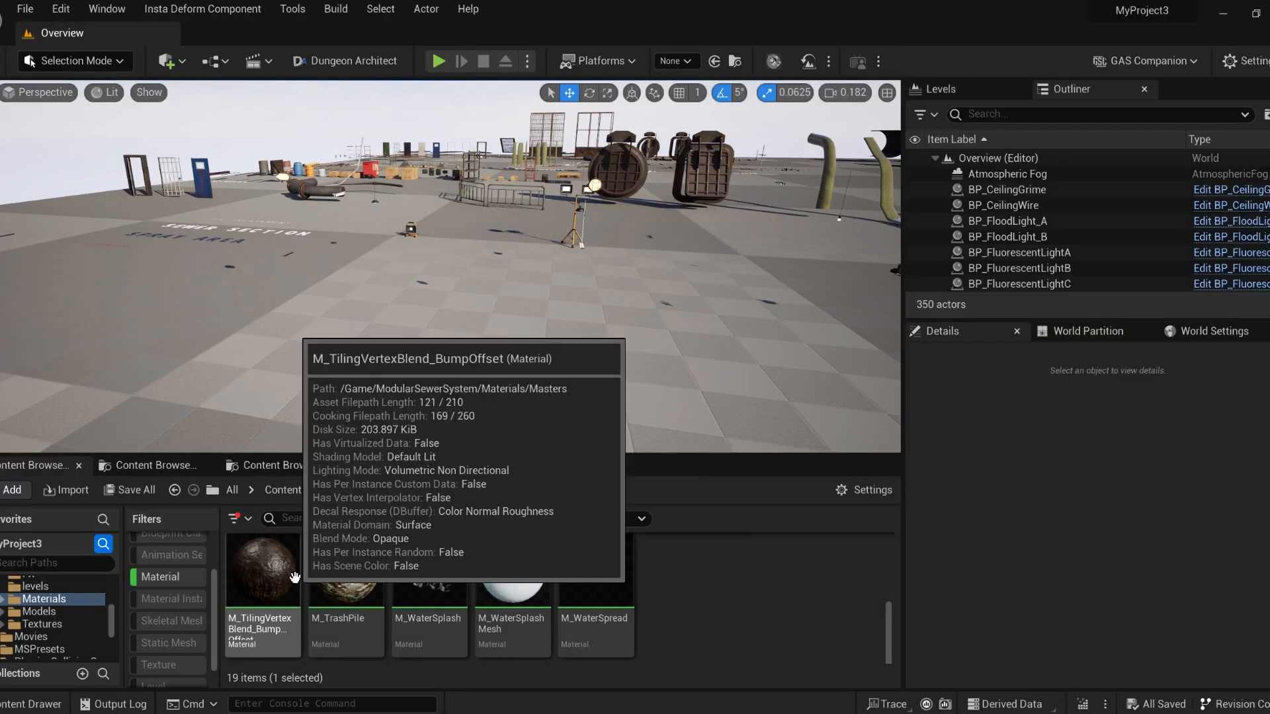
pyautogui.doubleClick(261, 608)
pyautogui.scroll(-3, 513, 393)
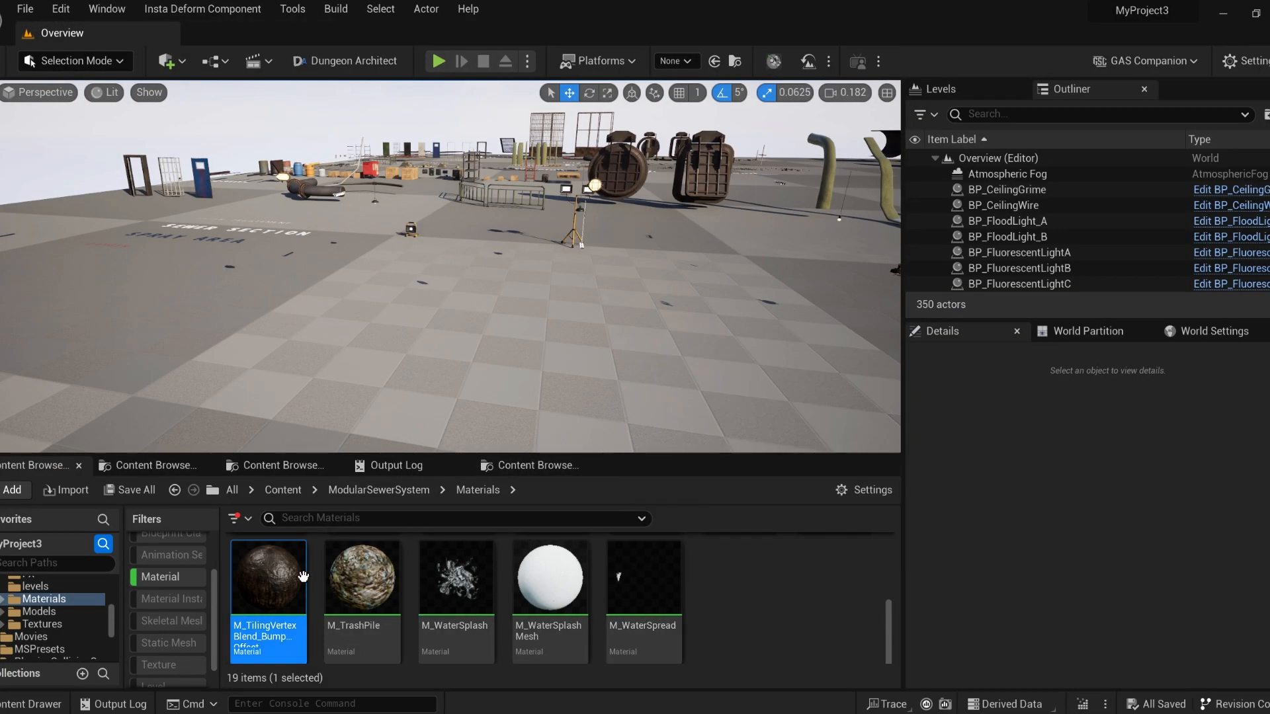
pyautogui.click(144, 579)
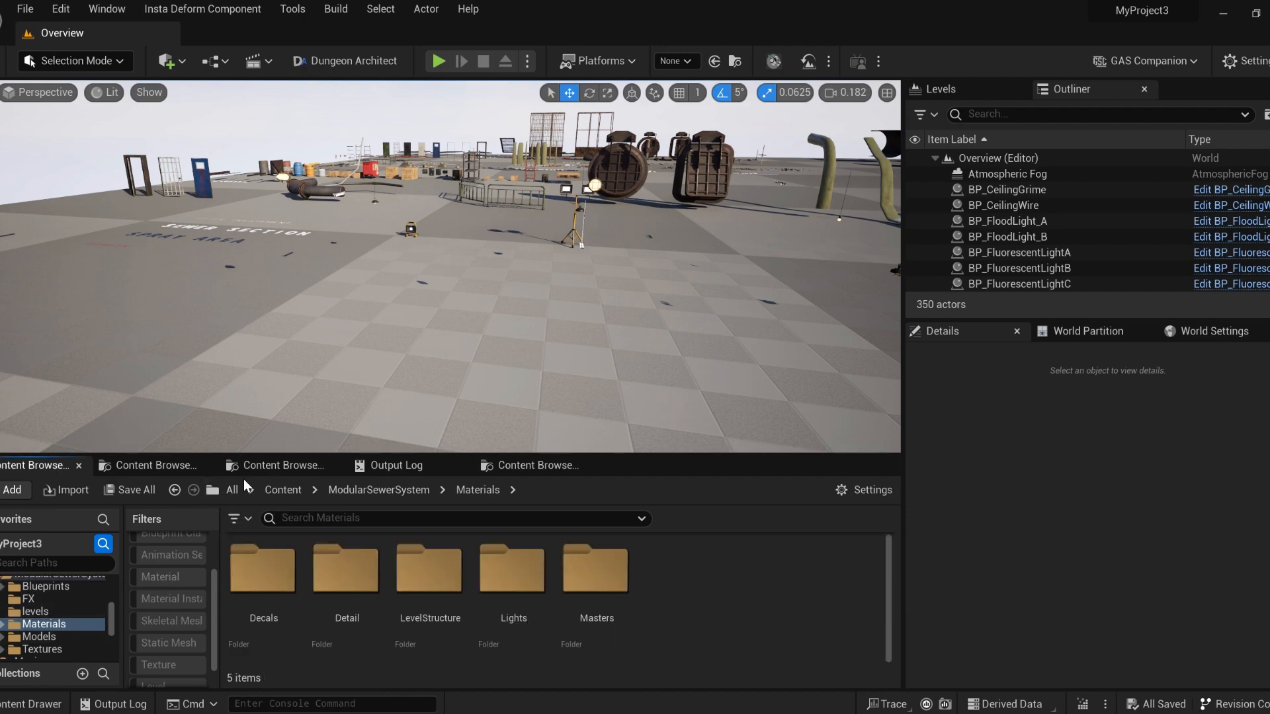
# - Select SM_WoodenPallet in the level and open its MI_Crates material instance
pyautogui.moveTo(337, 364); pyautogui.dragTo(337, 365, button='right')
pyautogui.click(454, 283)
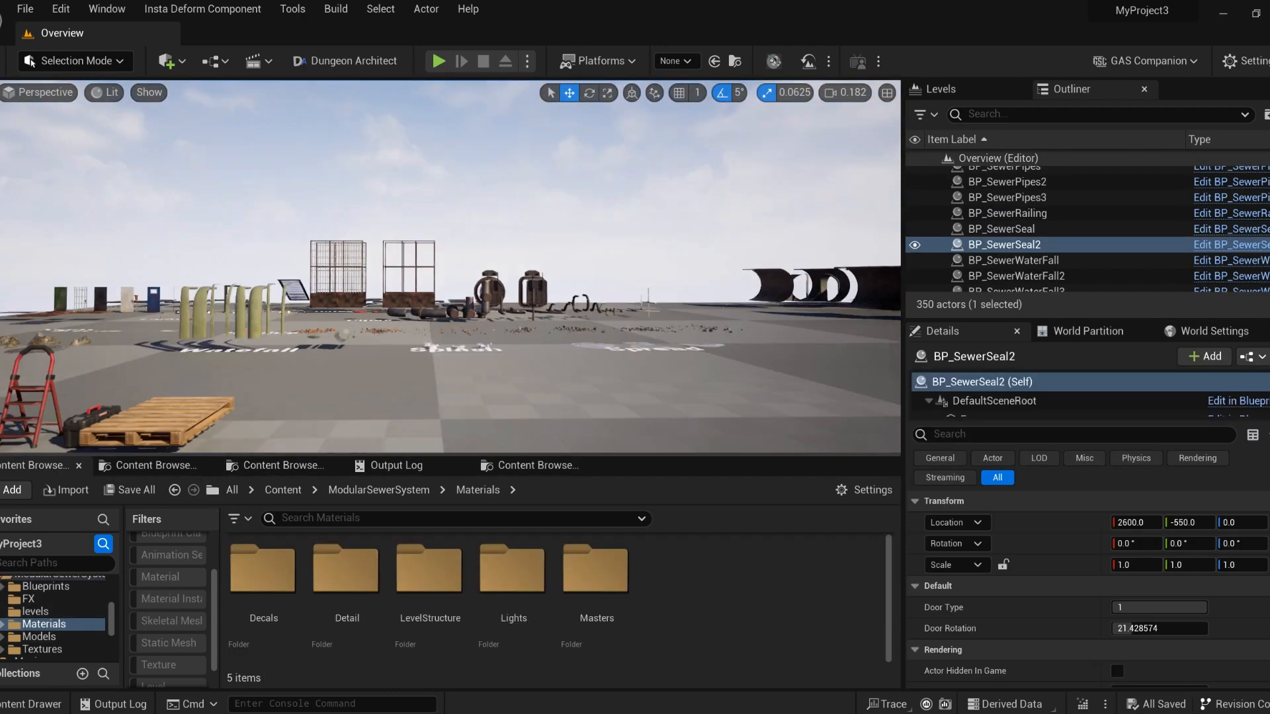
pyautogui.moveTo(648, 303); pyautogui.dragTo(648, 304, button='right')
pyautogui.click(651, 310)
pyautogui.scroll(-2, 1135, 648)
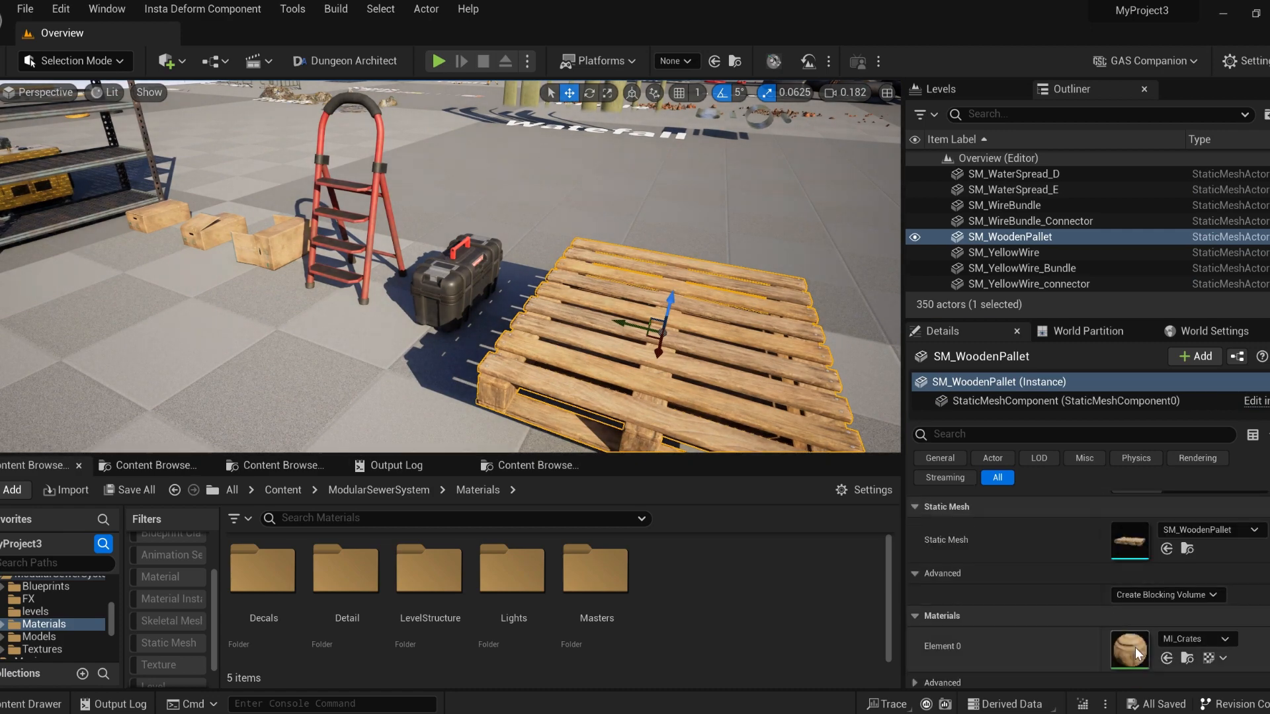
pyautogui.doubleClick(1135, 648)
# - Locate the SM_WoodenPallet mesh asset and use it as the preview mesh for MI_Crates
pyautogui.click(62, 33)
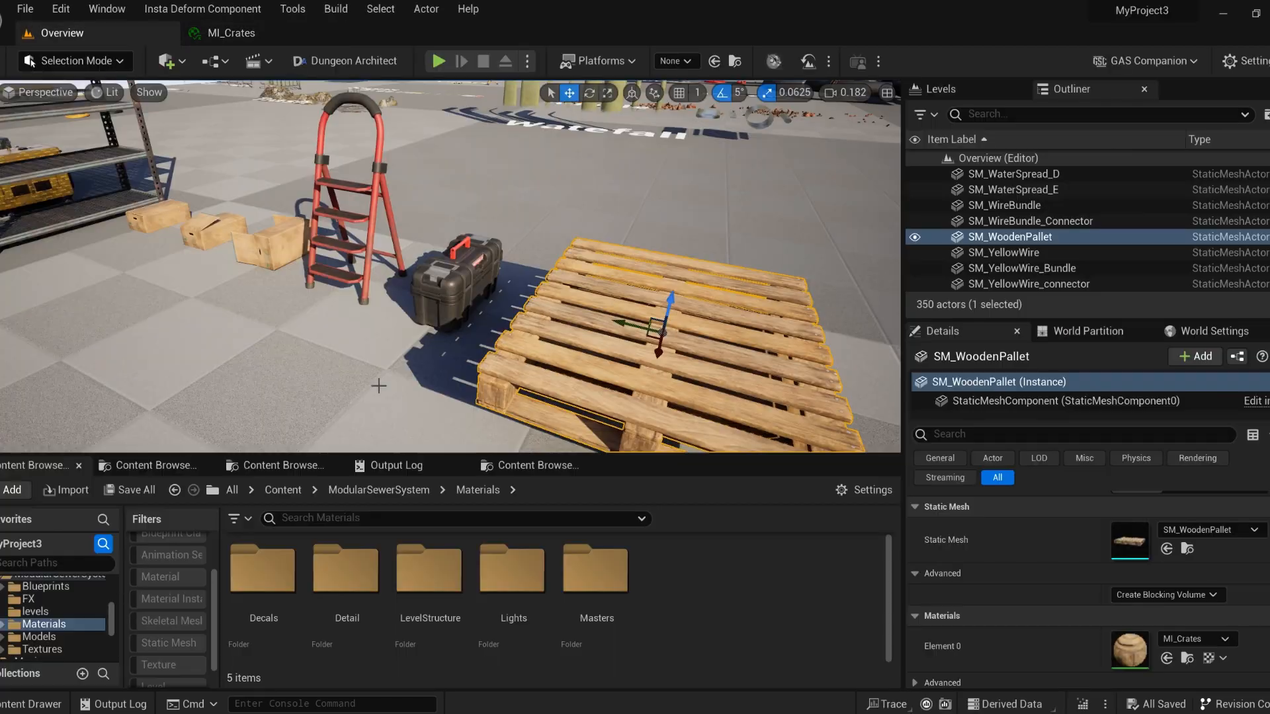
pyautogui.hotkey('ctrl', 'b')
pyautogui.click(232, 33)
pyautogui.click(593, 681)
pyautogui.moveTo(430, 423); pyautogui.dragTo(397, 515)
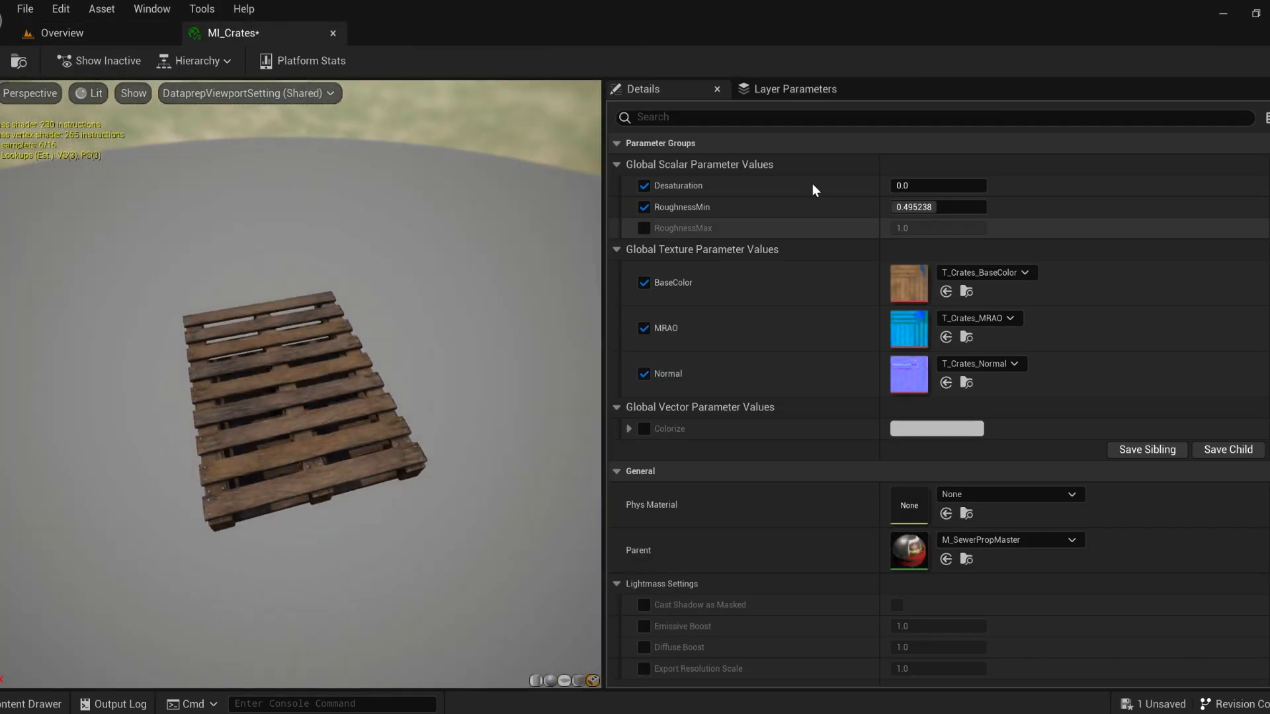
# - Try a Desaturation value of 1 on MI_Crates
pyautogui.moveTo(926, 186); pyautogui.dragTo(926, 186)
pyautogui.write('1')
pyautogui.press('Return')
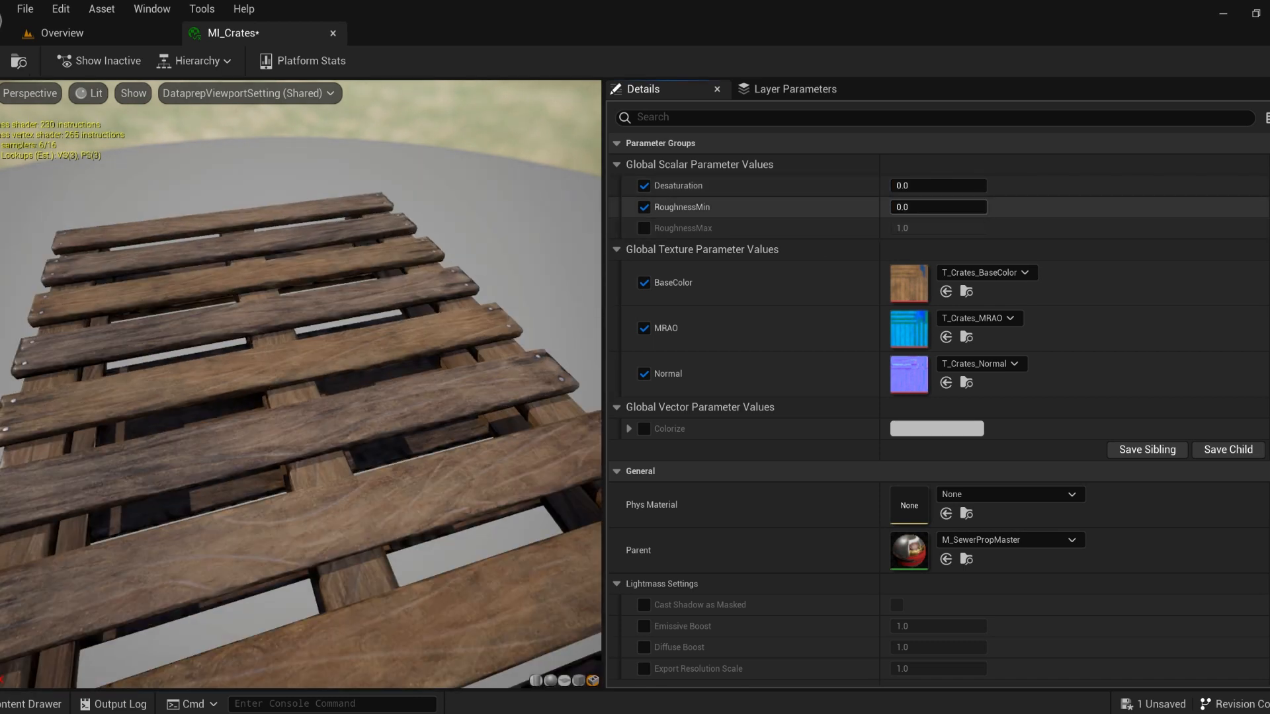
# - Enable RoughnessMax on MI_Crates and adjust the roughness range to RoughnessMin about 0.54 and RoughnessMax about 0.97
pyautogui.moveTo(901, 207)
pyautogui.mouseDown()
pyautogui.moveTo(955, 208)
pyautogui.moveTo(911, 207)
pyautogui.mouseUp()
pyautogui.click(644, 228)
pyautogui.moveTo(982, 228); pyautogui.dragTo(921, 229)
pyautogui.moveTo(913, 207)
pyautogui.mouseDown()
pyautogui.moveTo(928, 207)
pyautogui.moveTo(903, 207)
pyautogui.mouseUp()
pyautogui.moveTo(920, 228); pyautogui.dragTo(904, 228)
pyautogui.moveTo(287, 360); pyautogui.dragTo(357, 291)
pyautogui.moveTo(904, 228); pyautogui.dragTo(985, 229)
pyautogui.moveTo(903, 207); pyautogui.dragTo(934, 207)
pyautogui.moveTo(384, 304); pyautogui.dragTo(377, 397)
pyautogui.scroll(-4, 377, 397)
pyautogui.moveTo(985, 228); pyautogui.dragTo(983, 228)
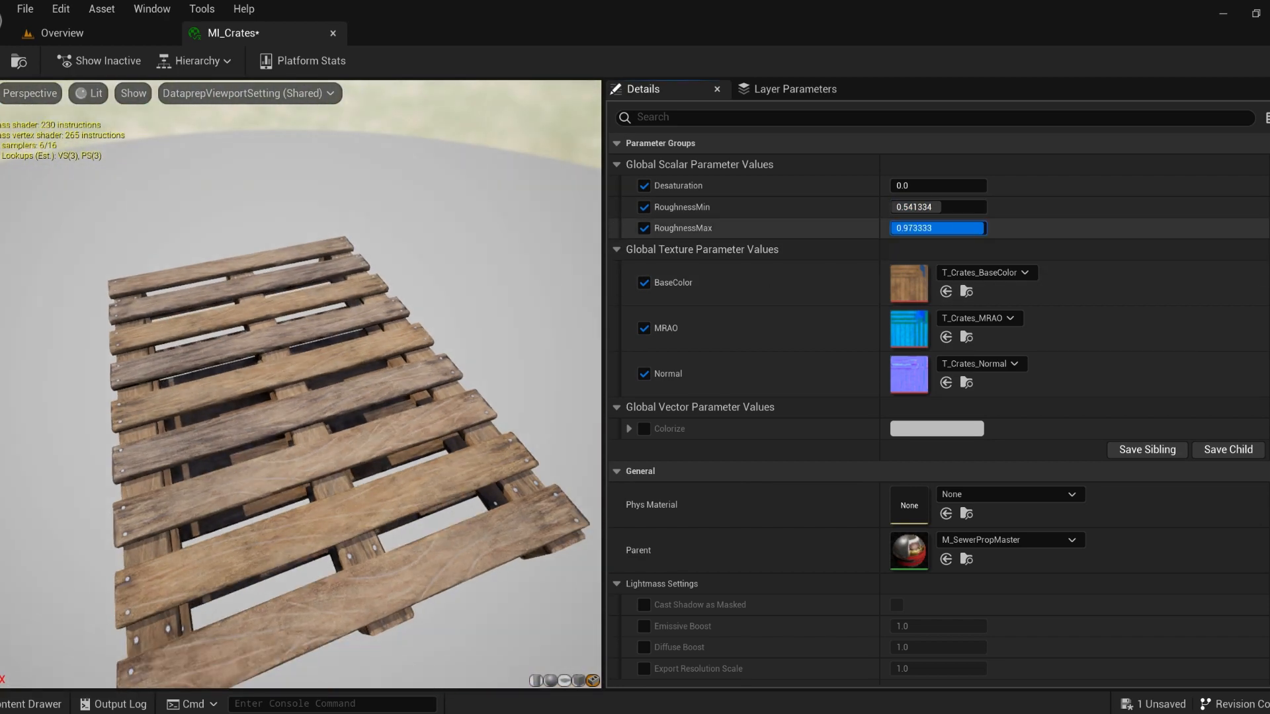
# - Enable Colorize on MI_Crates, try a blue tint and discard it, and close the material instance
pyautogui.click(644, 429)
pyautogui.click(935, 428)
pyautogui.moveTo(1045, 433); pyautogui.dragTo(967, 413)
pyautogui.scroll(2, 430, 423)
pyautogui.moveTo(430, 423); pyautogui.dragTo(245, 404, button='middle')
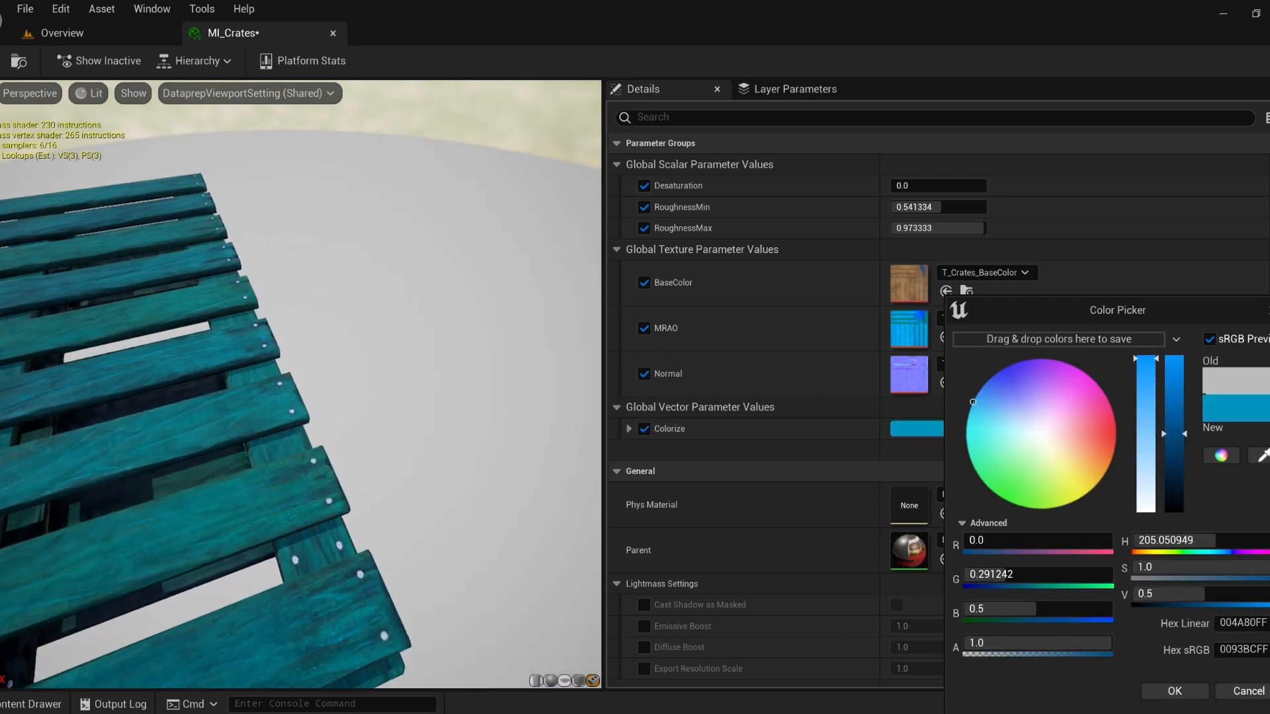
pyautogui.scroll(3, 397, 430)
pyautogui.moveTo(1041, 443)
pyautogui.mouseDown()
pyautogui.moveTo(1125, 446)
pyautogui.moveTo(1053, 429)
pyautogui.mouseUp()
pyautogui.click(1234, 694)
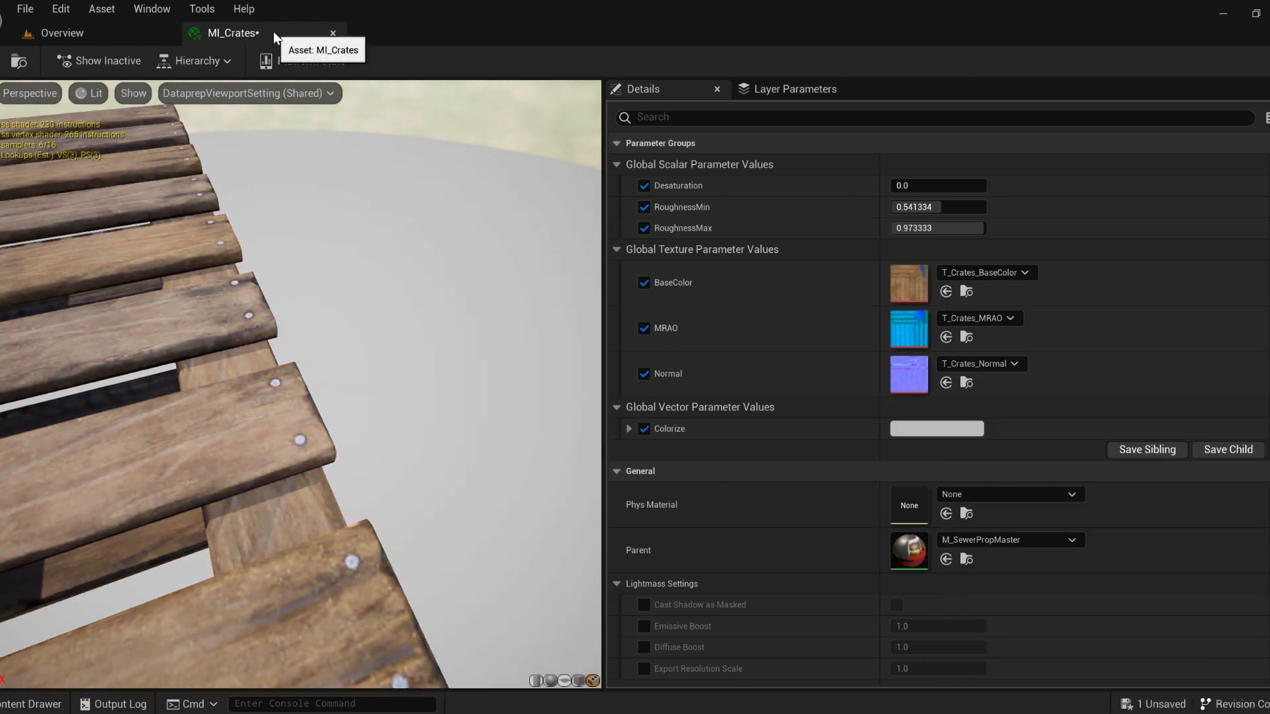
pyautogui.middleClick(273, 33)
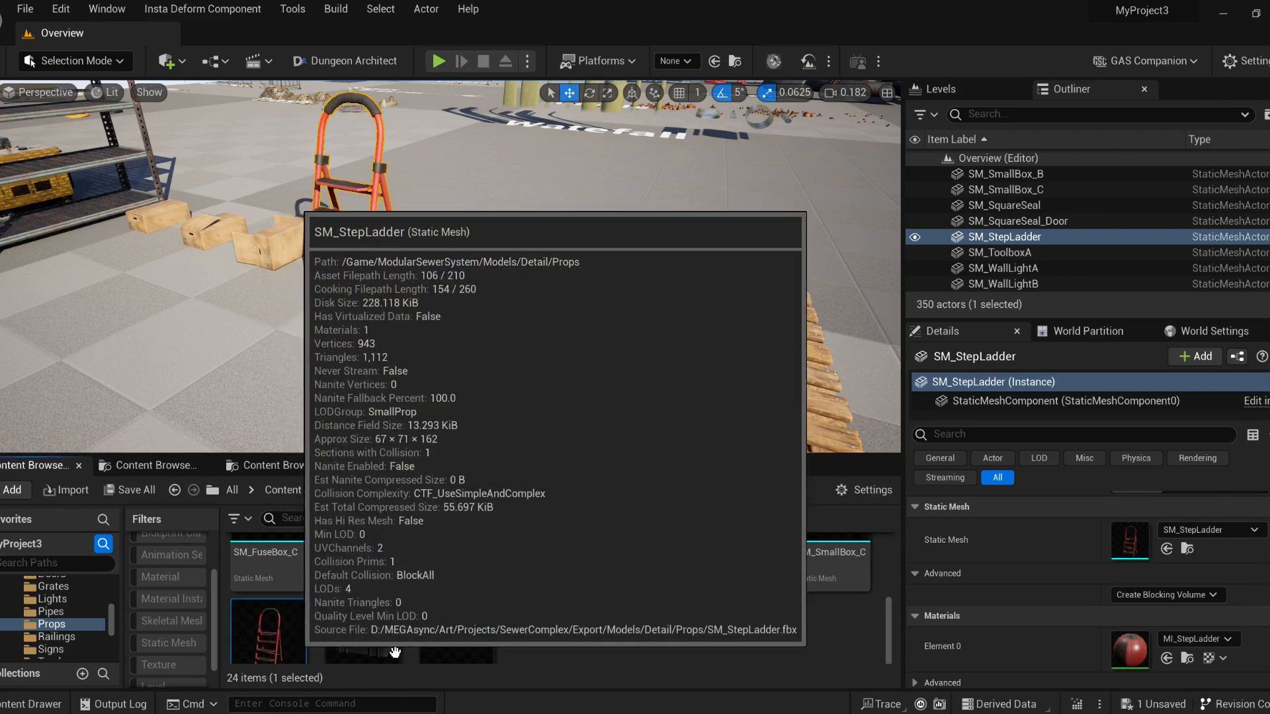
# - Open the step ladder's MI_StepLadder material instance, examine it in the preview and enable Colorize
pyautogui.doubleClick(1130, 650)
pyautogui.moveTo(279, 310); pyautogui.dragTo(403, 383)
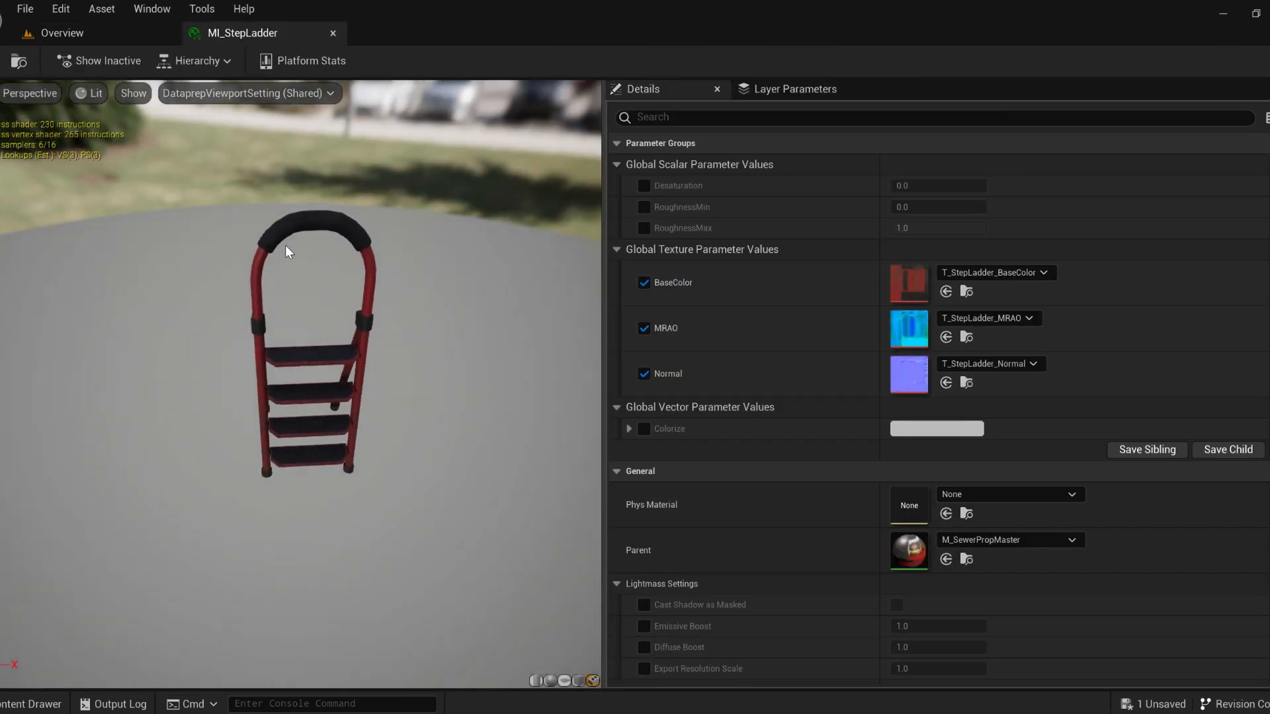
pyautogui.scroll(4, 285, 244)
pyautogui.moveTo(284, 245); pyautogui.dragTo(550, 274)
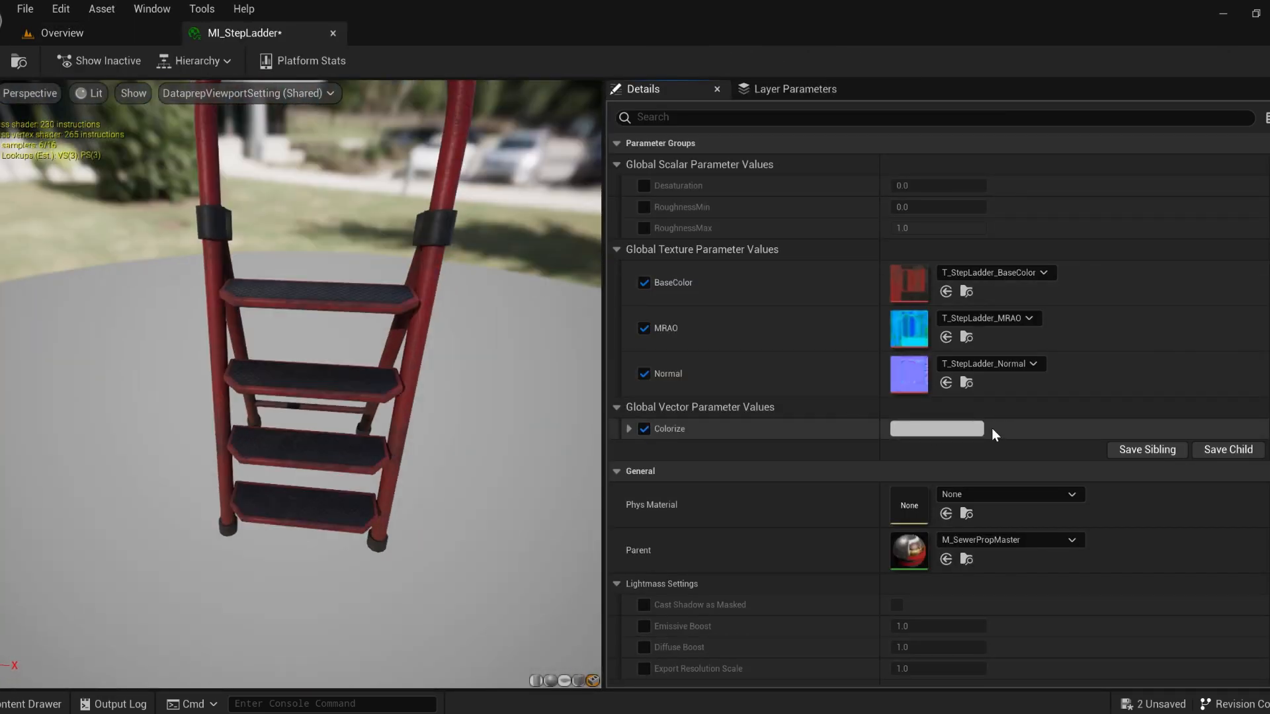
# - Try blue and pink Colorize tints on MI_StepLadder, discard them and close the material instance
pyautogui.click(982, 430)
pyautogui.moveTo(777, 415)
pyautogui.mouseDown()
pyautogui.moveTo(691, 396)
pyautogui.moveTo(677, 440)
pyautogui.moveTo(712, 434)
pyautogui.moveTo(719, 403)
pyautogui.moveTo(641, 368)
pyautogui.moveTo(670, 373)
pyautogui.mouseUp()
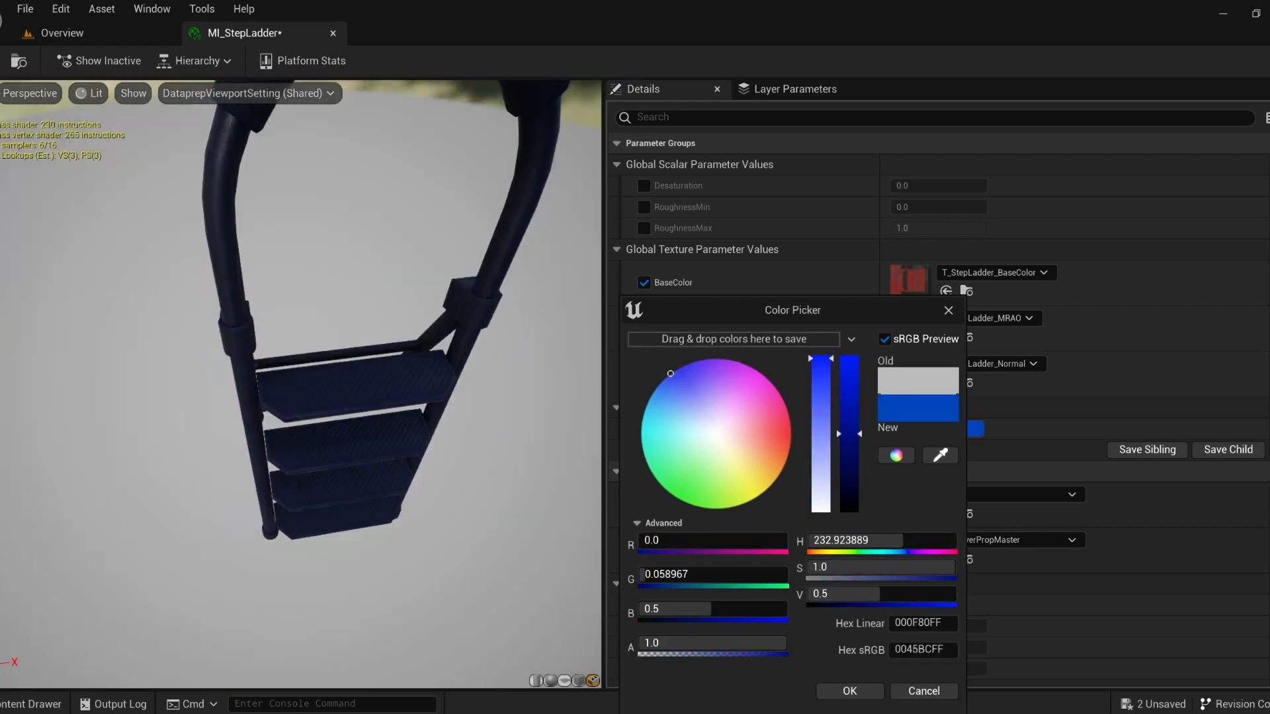
pyautogui.moveTo(371, 397); pyautogui.dragTo(371, 331)
pyautogui.moveTo(681, 423)
pyautogui.mouseDown()
pyautogui.moveTo(727, 379)
pyautogui.moveTo(610, 428)
pyautogui.moveTo(727, 378)
pyautogui.mouseUp()
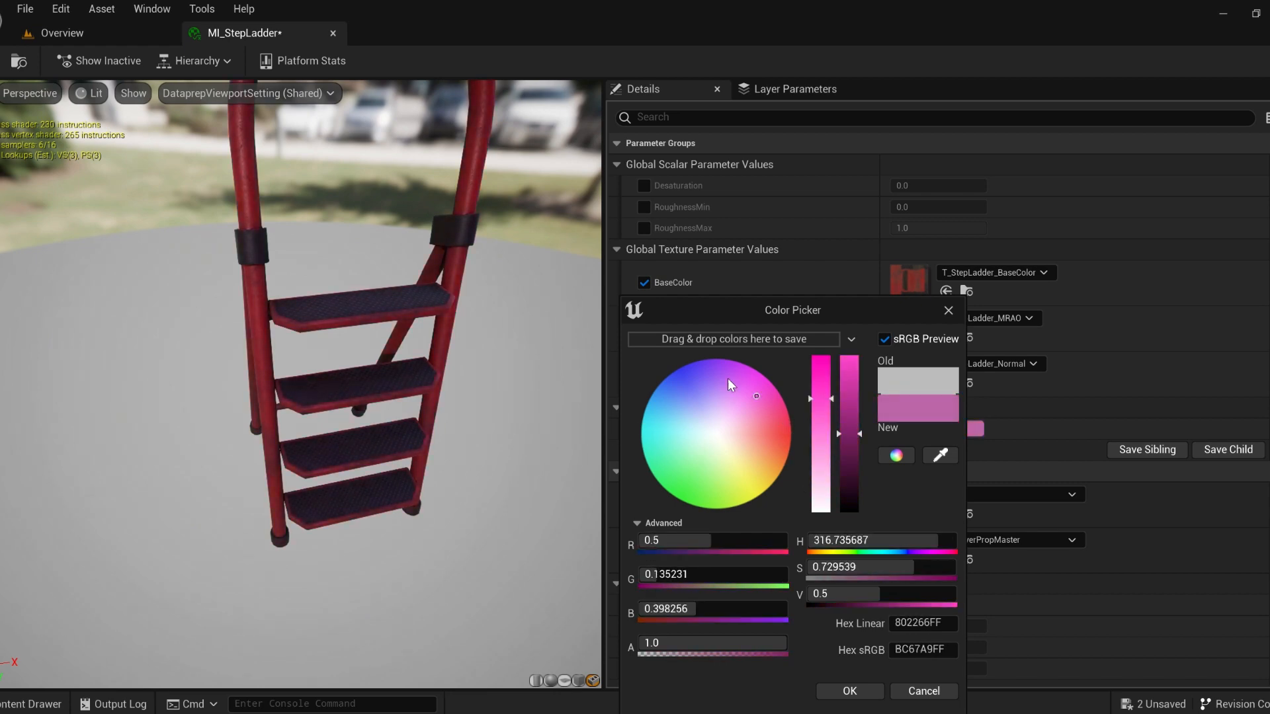
pyautogui.click(926, 689)
pyautogui.middleClick(304, 28)
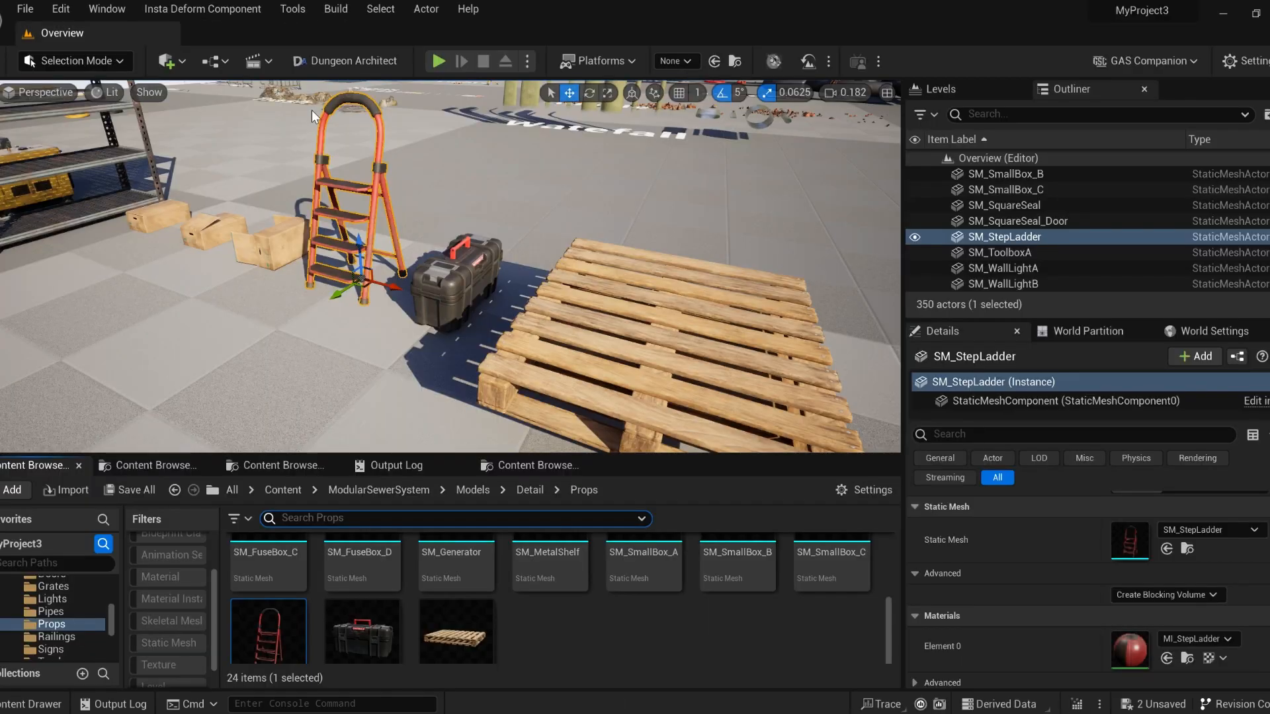
# - Open the SM_Generator mesh and its MI_Generator material instance, preview the material on the generator, and close the mesh editor
pyautogui.click(456, 265)
pyautogui.moveTo(456, 265); pyautogui.dragTo(347, 215, button='right')
pyautogui.scroll(3, 453, 616)
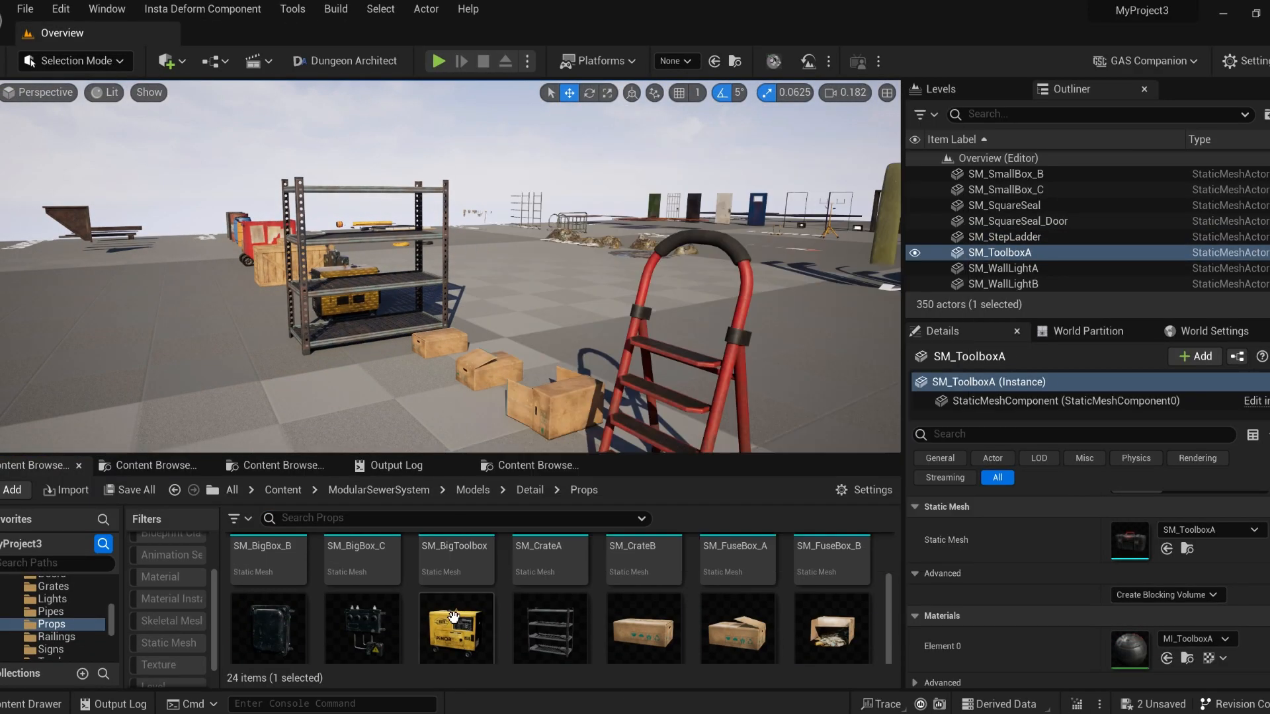
pyautogui.doubleClick(453, 616)
pyautogui.doubleClick(1116, 190)
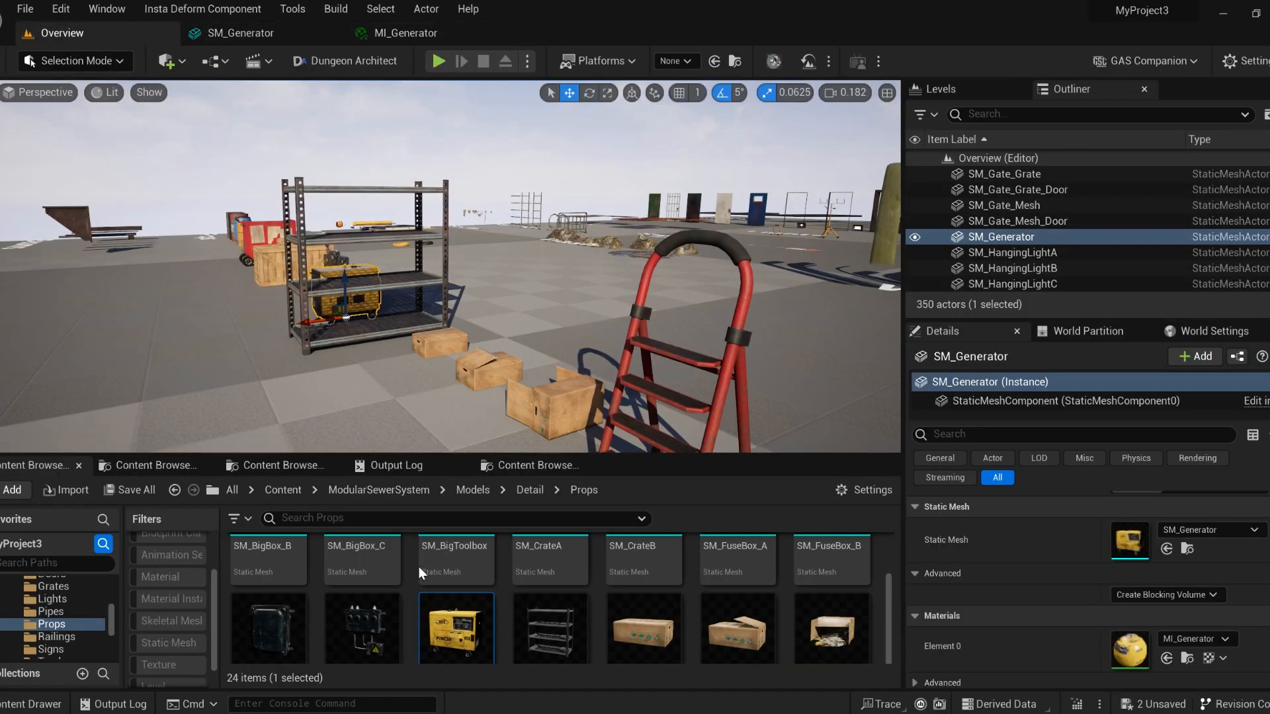
pyautogui.click(399, 33)
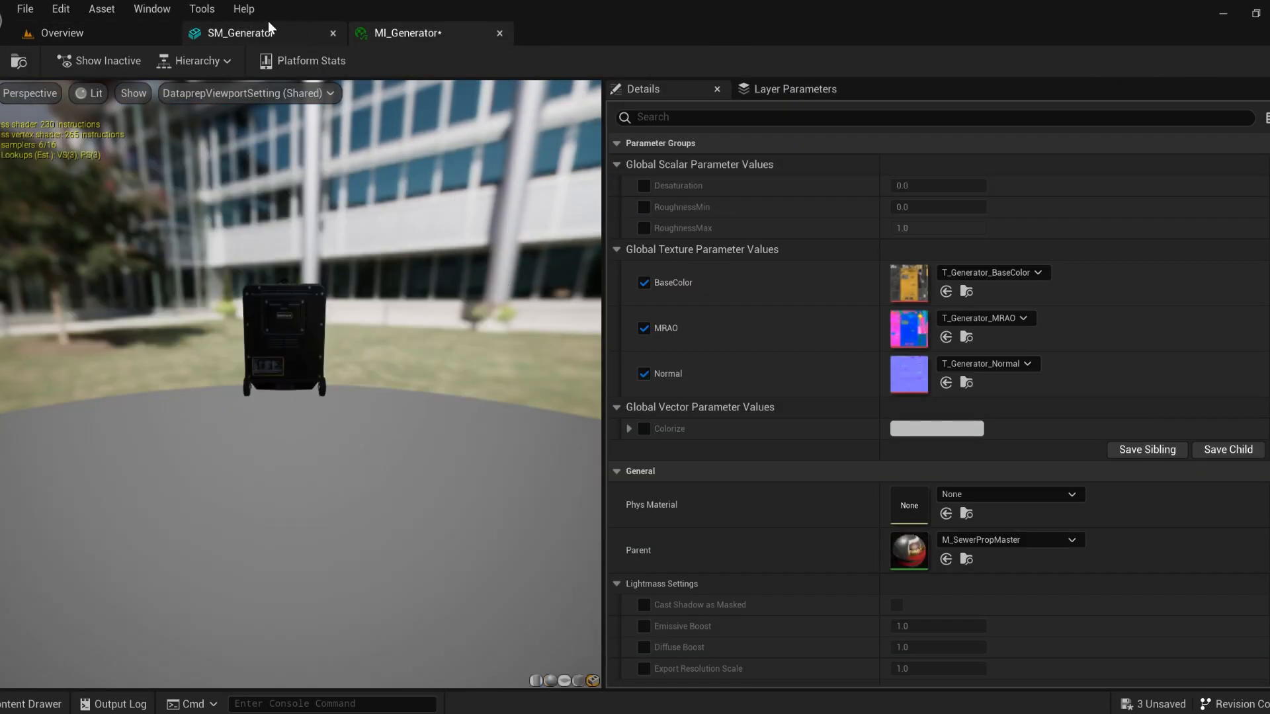
pyautogui.middleClick(268, 25)
# - Enable Colorize on MI_Generator and try several tints on the generator, including a pinkish red
pyautogui.moveTo(284, 397); pyautogui.dragTo(424, 396)
pyautogui.click(647, 429)
pyautogui.click(915, 429)
pyautogui.moveTo(747, 420); pyautogui.dragTo(780, 423)
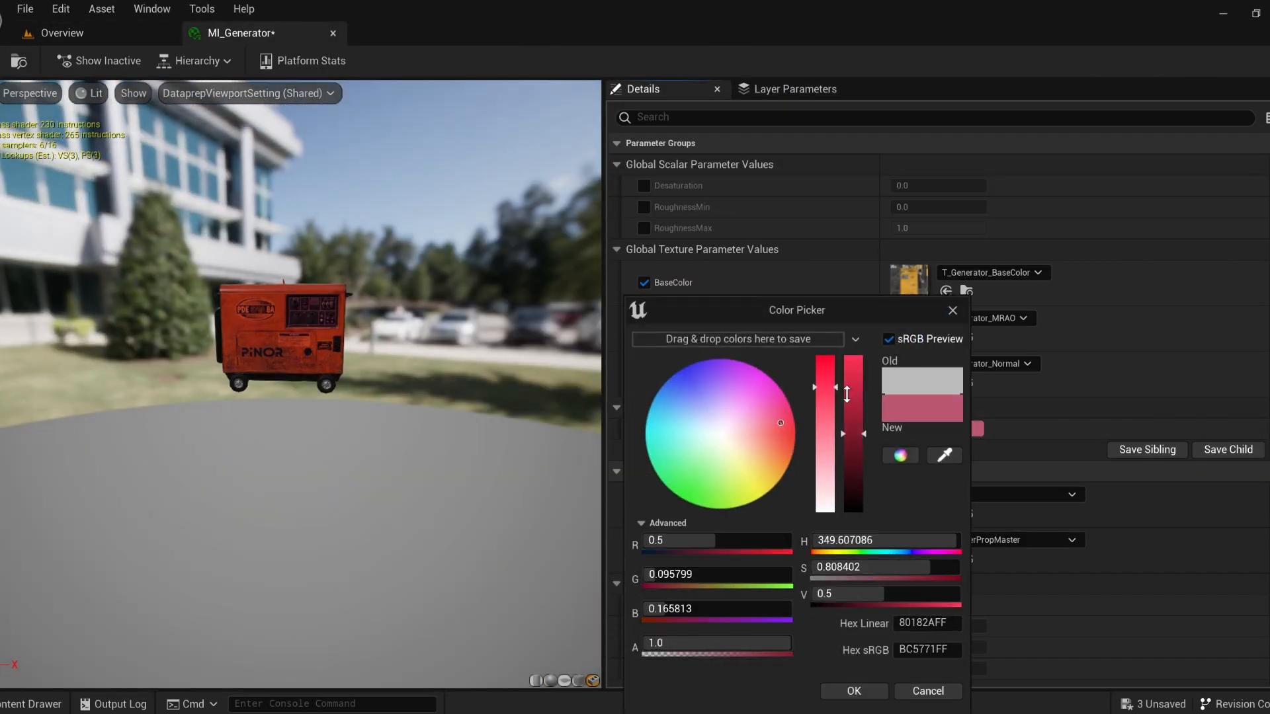
pyautogui.click(846, 394)
pyautogui.scroll(5, 298, 275)
pyautogui.moveTo(298, 275); pyautogui.dragTo(285, 405, button='middle')
pyautogui.moveTo(663, 402); pyautogui.dragTo(746, 505)
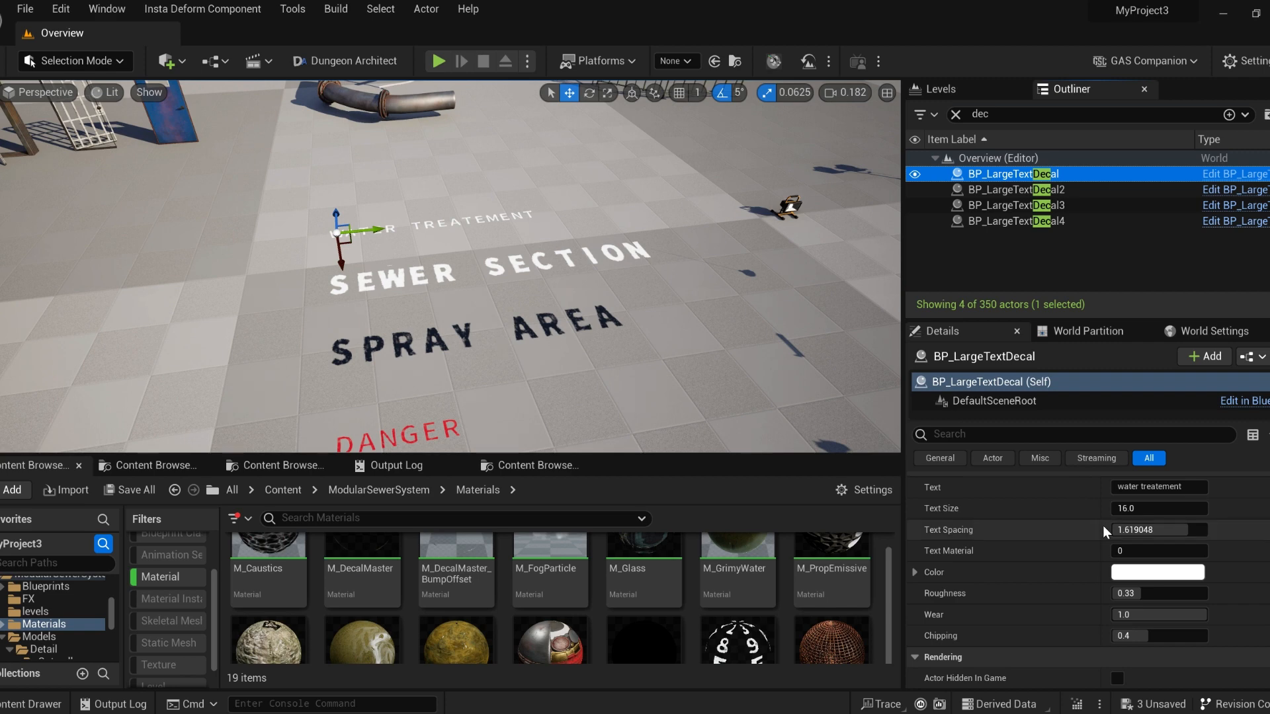
# - Set the color of the "water treatement" text decal to light green, hex sRGB D0FF99FF
pyautogui.scroll(1, 1104, 529)
pyautogui.click(1157, 625)
pyautogui.moveTo(941, 388); pyautogui.dragTo(904, 485)
pyautogui.moveTo(494, 315); pyautogui.dragTo(460, 293, button='right')
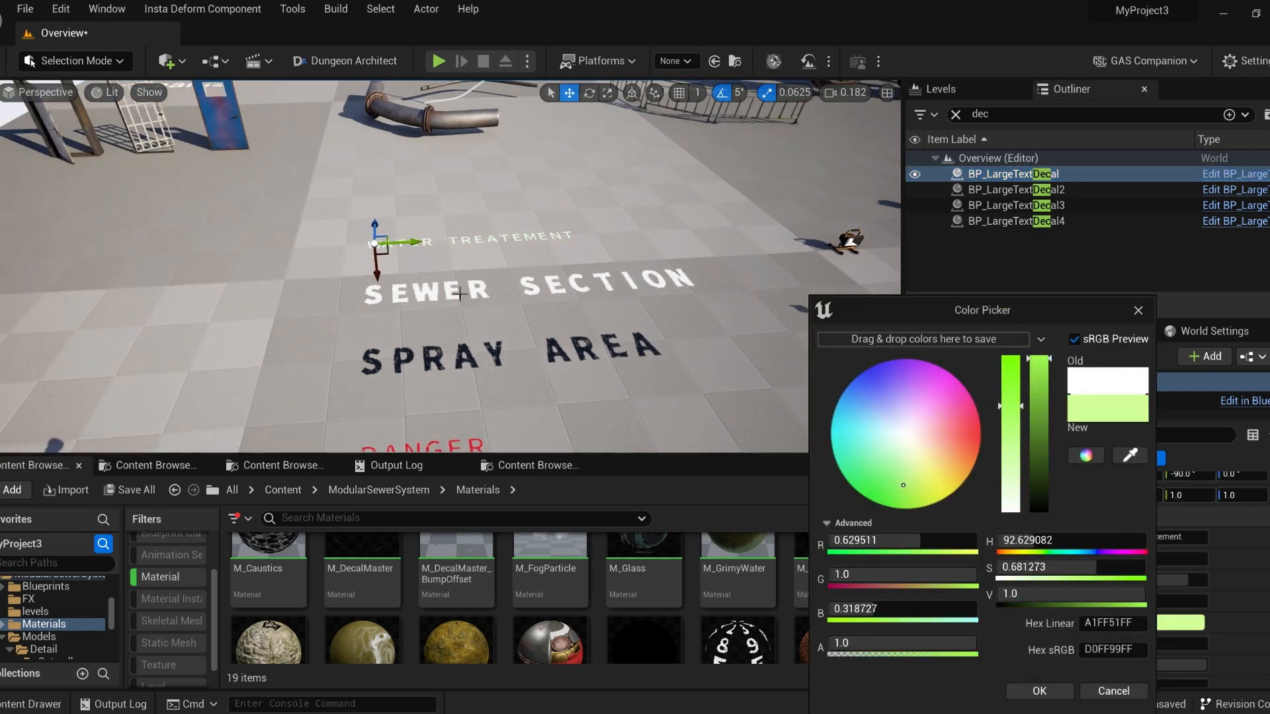
# - Recolor the "Sewer section" decal orange and set its text to "Sewer section colorized", size about 41.09 and spacing about 1.22
pyautogui.click(460, 293)
pyautogui.click(1151, 622)
pyautogui.moveTo(952, 429); pyautogui.dragTo(978, 445)
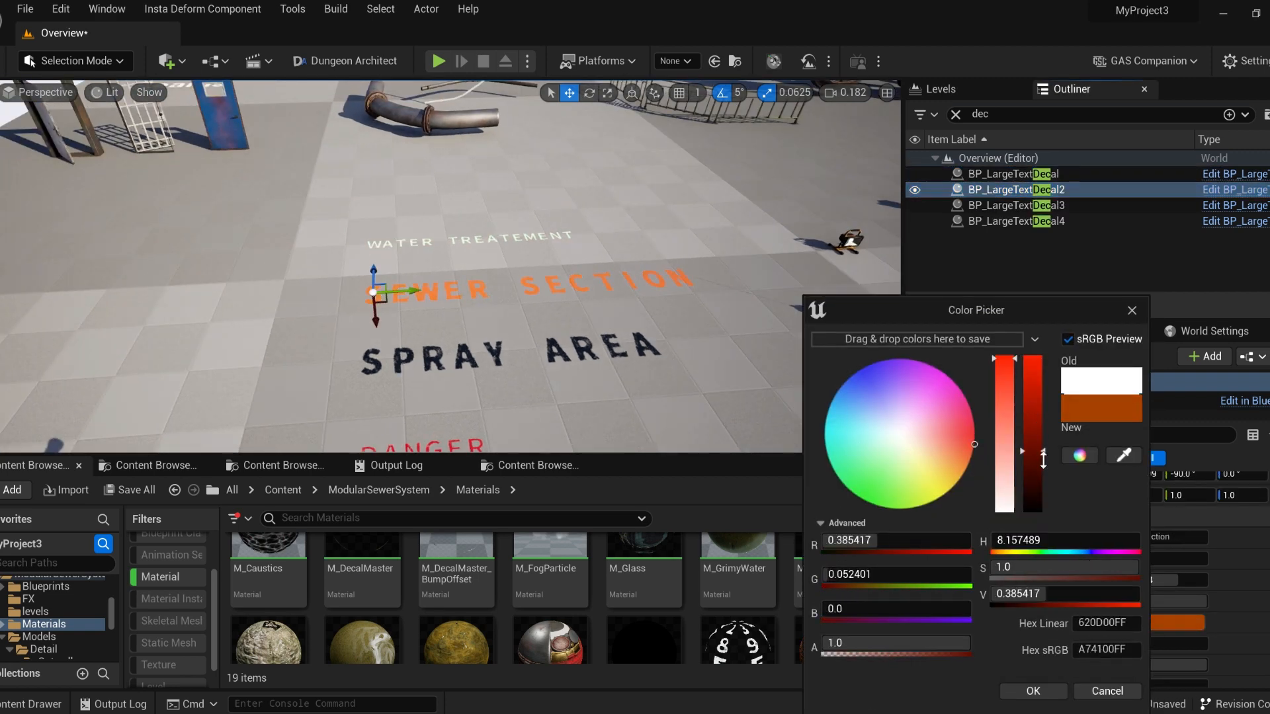
pyautogui.click(1032, 692)
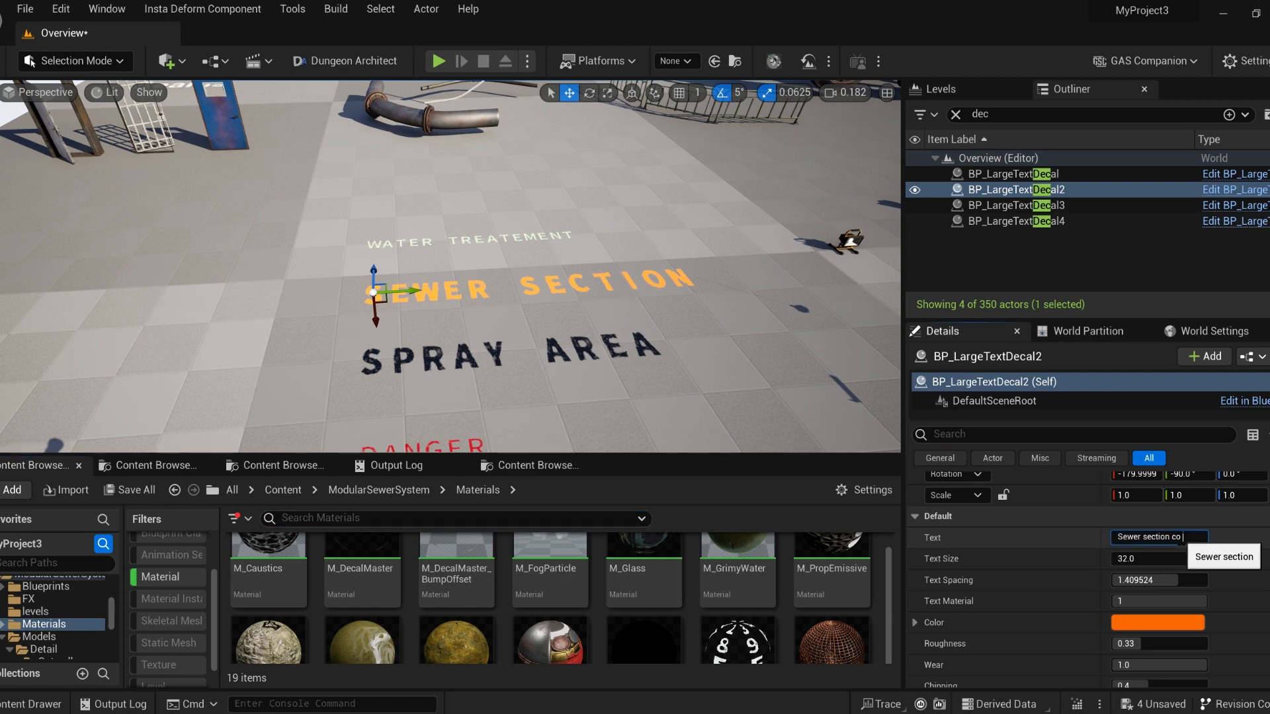
pyautogui.moveTo(707, 345); pyautogui.dragTo(748, 363, button='right')
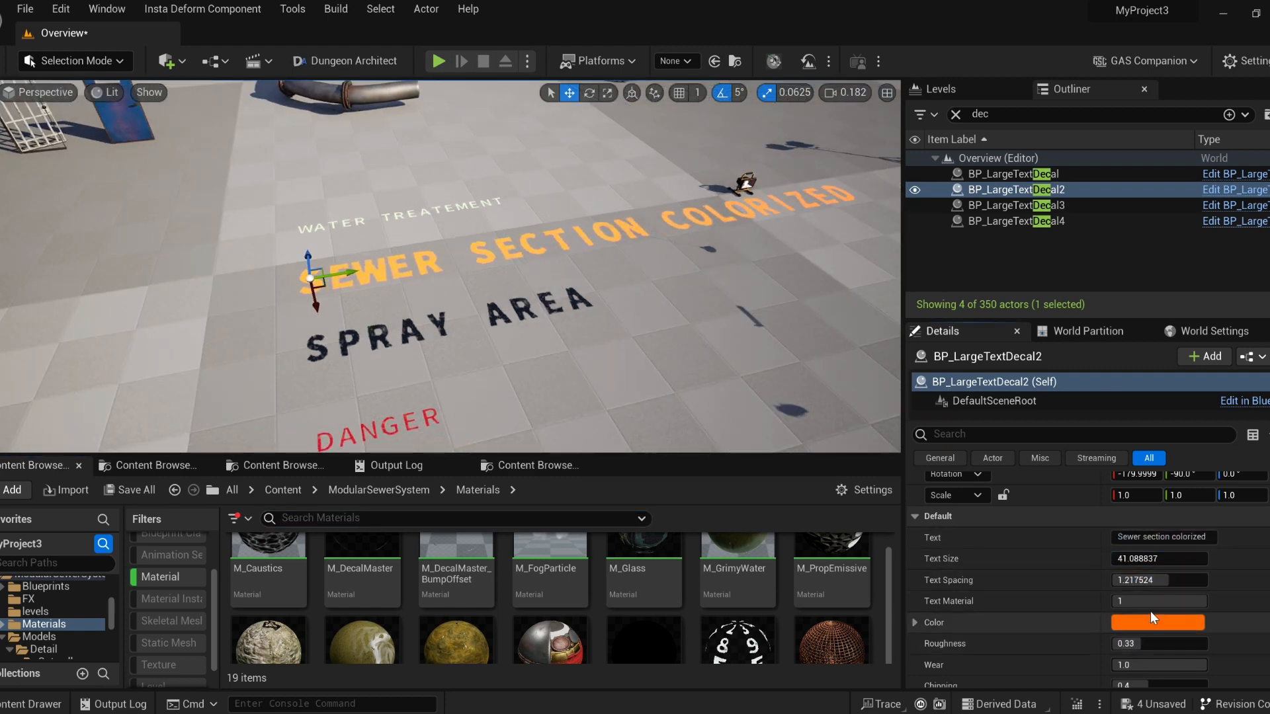
# - Test the Wear and Chipping ranges on the "Sewer section colorized" decal and leave both at 0
pyautogui.scroll(-2, 1142, 630)
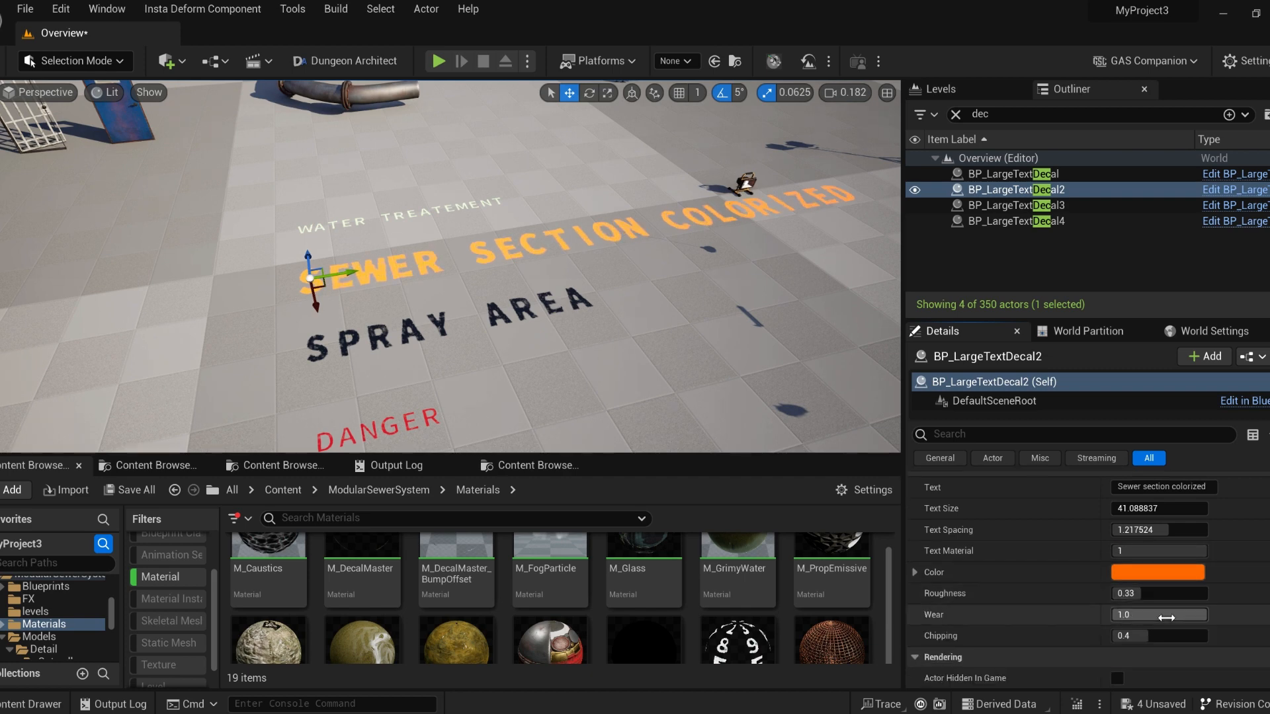
pyautogui.moveTo(1118, 616); pyautogui.dragTo(1204, 615)
pyautogui.moveTo(780, 357); pyautogui.dragTo(760, 381, button='right')
pyautogui.press('w')
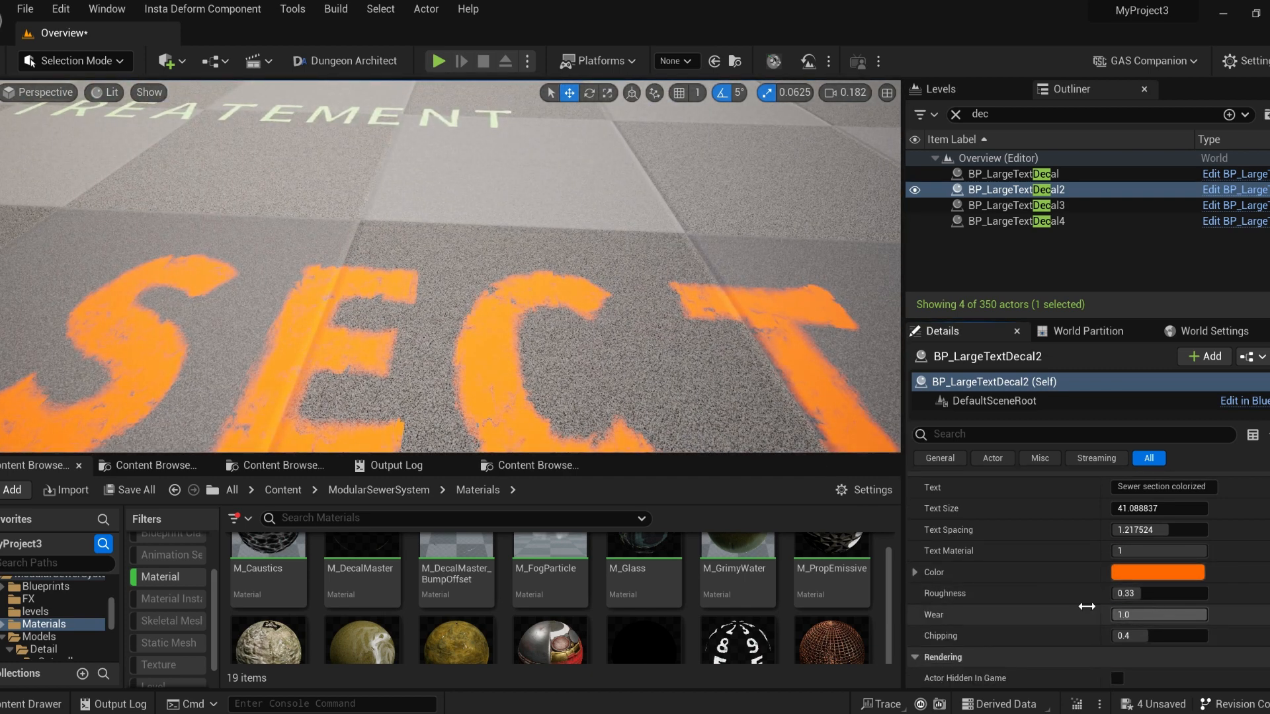
pyautogui.moveTo(1124, 615); pyautogui.dragTo(1206, 615)
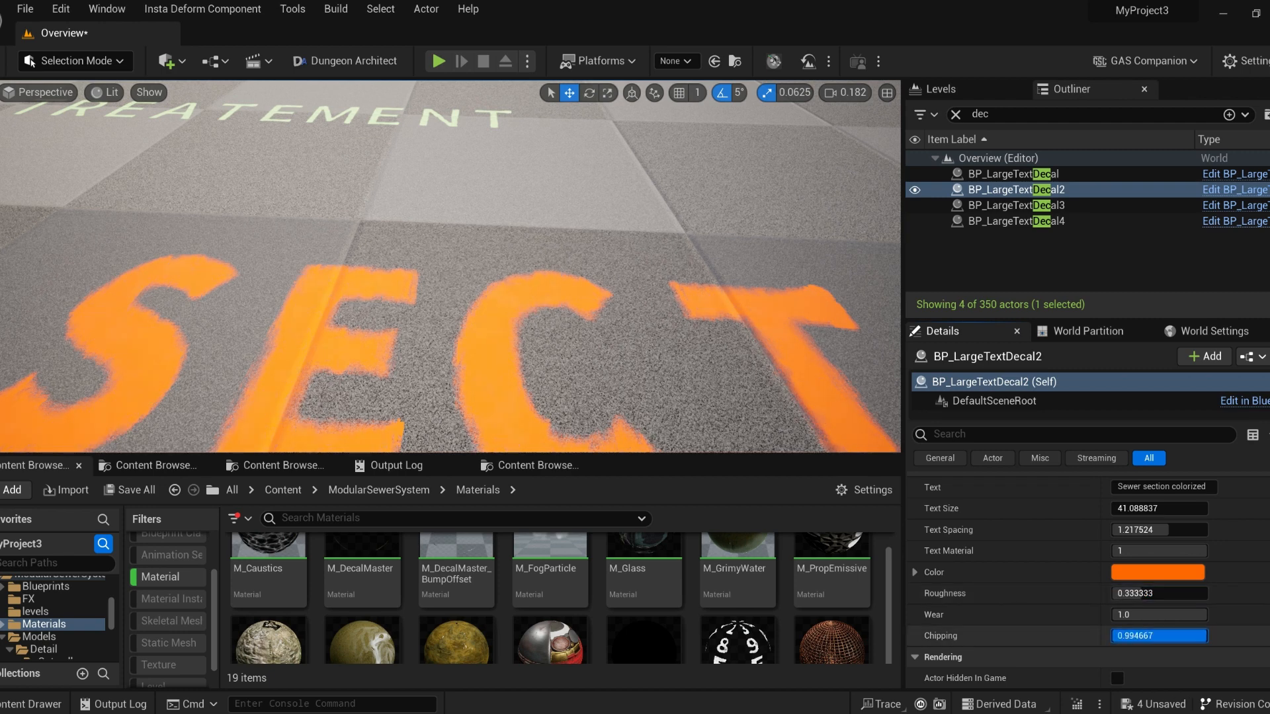
pyautogui.moveTo(1203, 636); pyautogui.dragTo(1113, 636)
pyautogui.moveTo(662, 278); pyautogui.dragTo(622, 304, button='right')
pyautogui.scroll(-3, 1058, 530)
# - Filter the Materials folder to master materials and locate M_PropEmissive
pyautogui.click(165, 580)
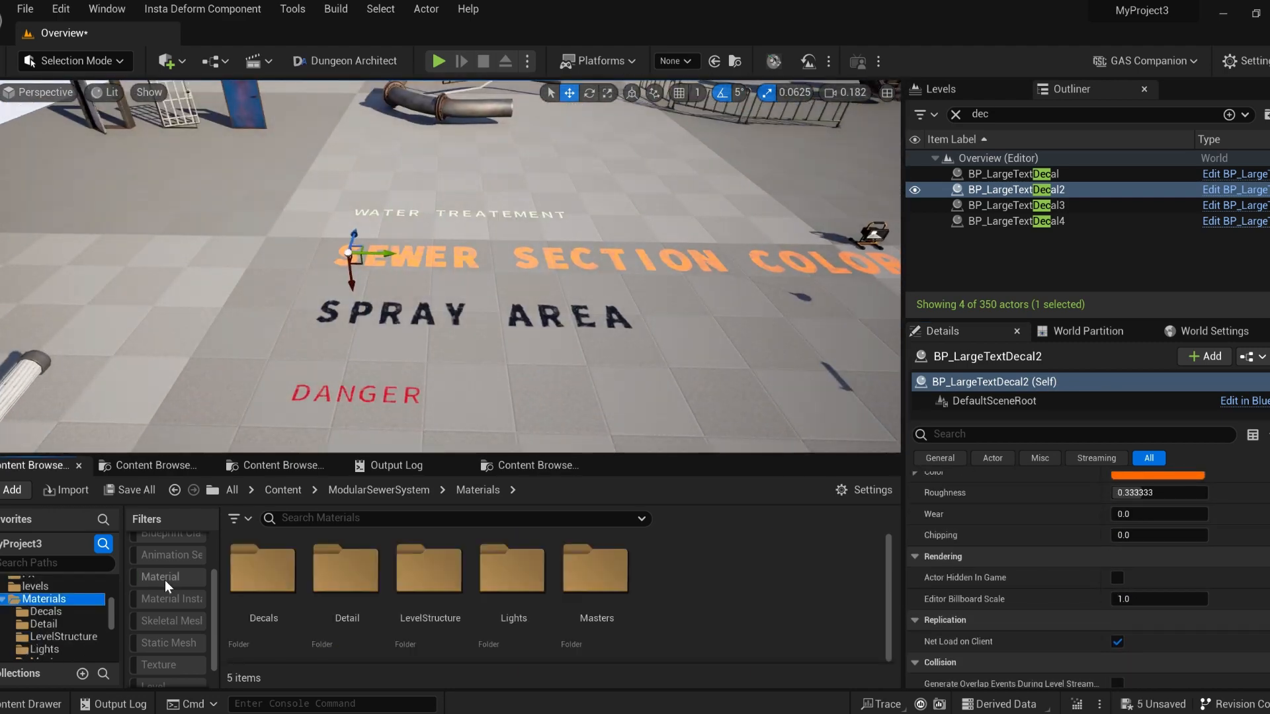
pyautogui.click(165, 580)
pyautogui.scroll(-1, 533, 587)
pyautogui.rightClick(843, 570)
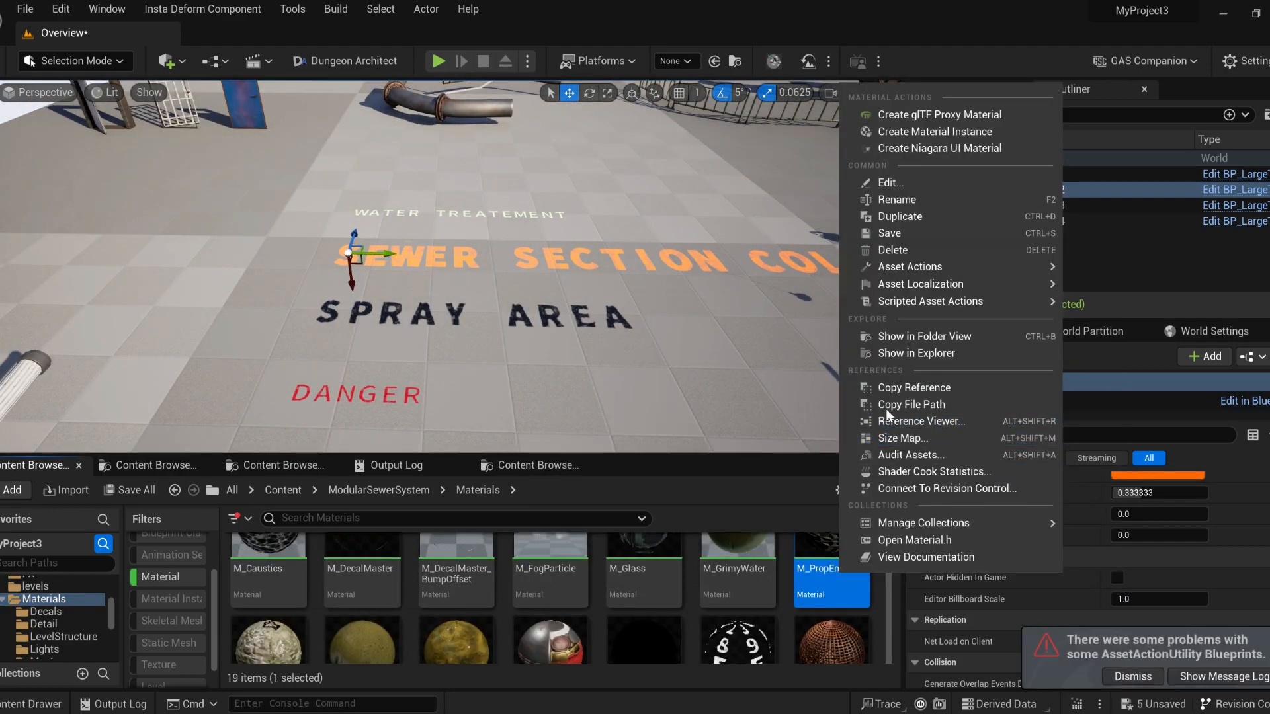
# - Select the BP_FloodLight_B actor in the level and clear the "dec" Outliner search
pyautogui.moveTo(550, 416); pyautogui.dragTo(645, 337, button='right')
pyautogui.click(542, 367)
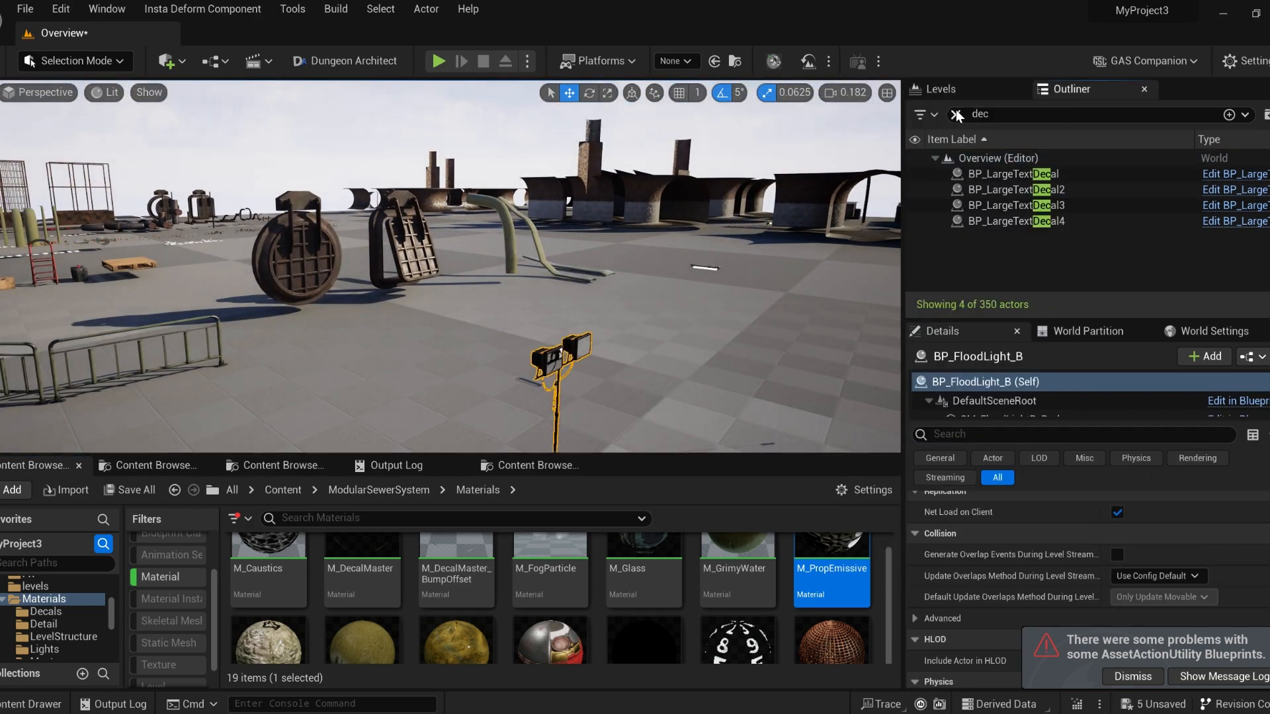
pyautogui.click(957, 115)
pyautogui.moveTo(662, 277); pyautogui.dragTo(549, 244, button='right')
# - Select the SM_FloodLightB_Light_2 component of BP_FloodLight_B and open its SM_FloodLightB_Light static mesh
pyautogui.scroll(-2, 972, 404)
pyautogui.click(980, 389)
pyautogui.scroll(3, 1023, 537)
pyautogui.scroll(-2, 1008, 404)
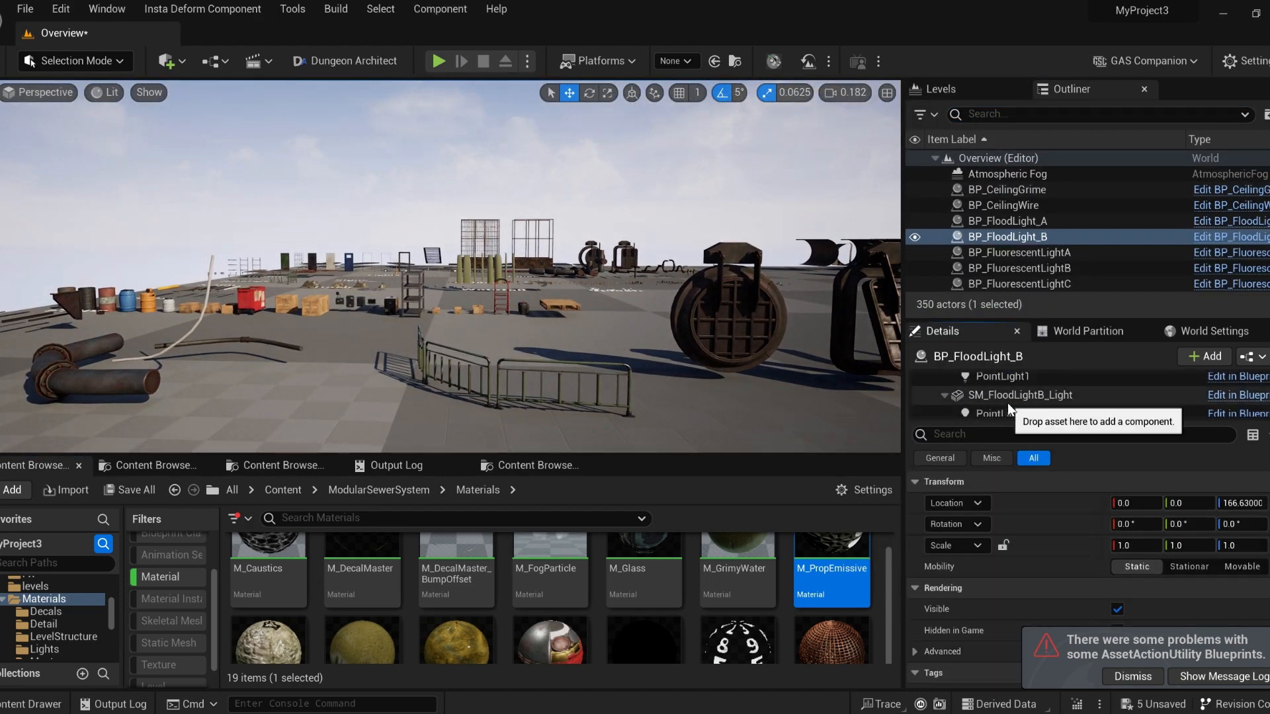
pyautogui.scroll(1, 1008, 403)
pyautogui.click(1012, 386)
pyautogui.scroll(-1, 1064, 519)
pyautogui.doubleClick(1121, 570)
# - Inspect the flood light mesh up close and briefly isolate its MI_FloodLights_Glass element
pyautogui.moveTo(568, 397); pyautogui.dragTo(463, 344)
pyautogui.moveTo(463, 344); pyautogui.dragTo(423, 357, button='right')
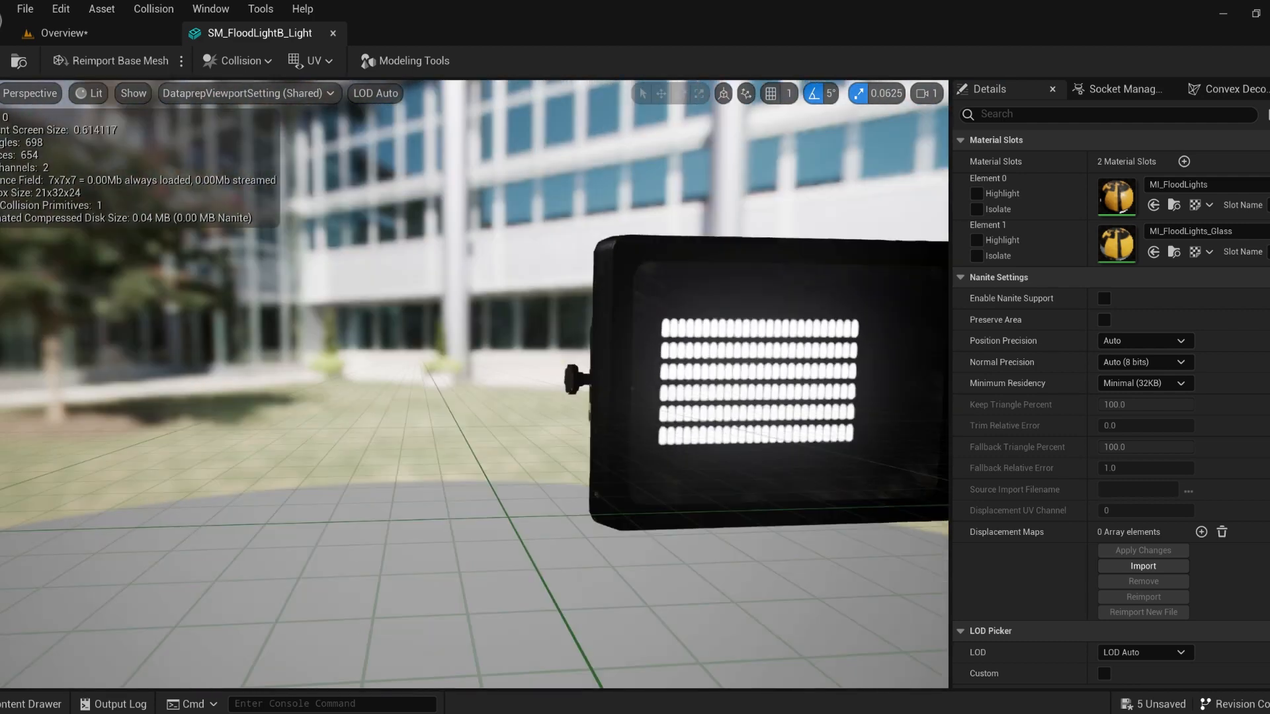
pyautogui.click(976, 256)
pyautogui.click(976, 256)
# - Open the MI_FloodLights material instance and examine its emissive areas in the preview
pyautogui.doubleClick(1116, 196)
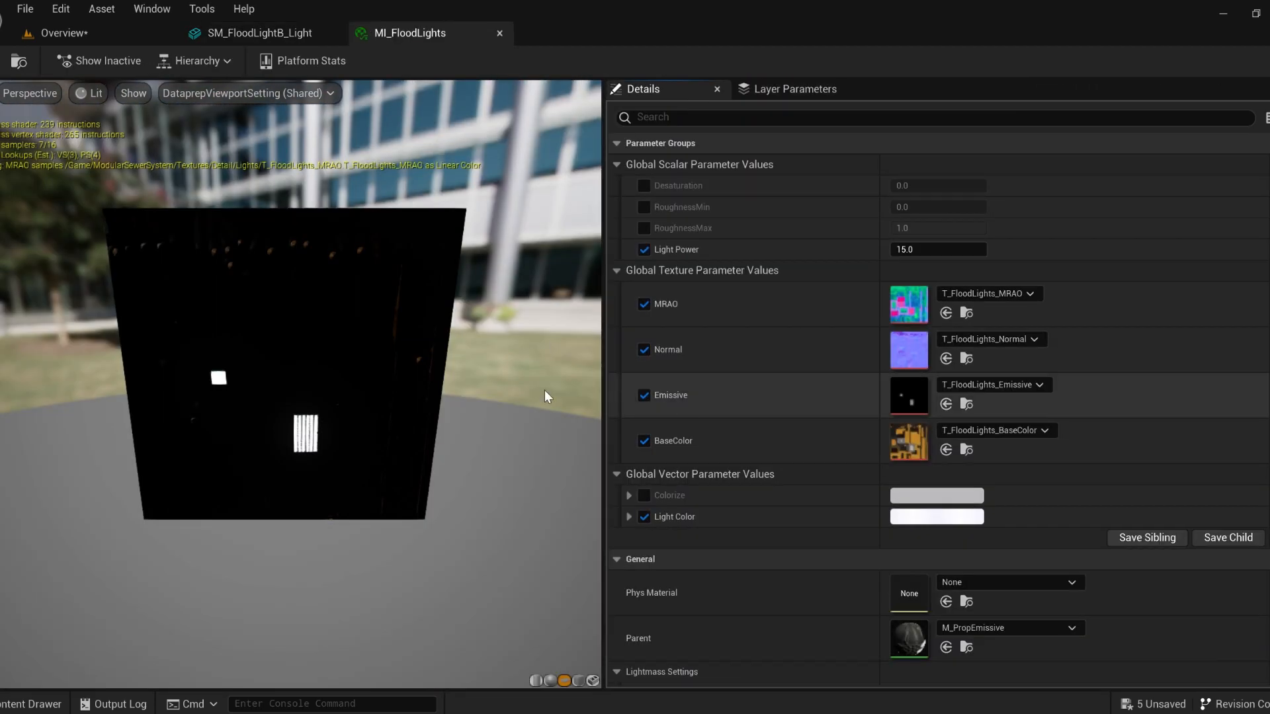
pyautogui.moveTo(545, 390); pyautogui.dragTo(529, 344)
pyautogui.scroll(1, 543, 390)
# - Try a green Light Color and another hue on MI_FloodLights, and discard the color change
pyautogui.click(937, 517)
pyautogui.moveTo(1033, 444); pyautogui.dragTo(976, 504)
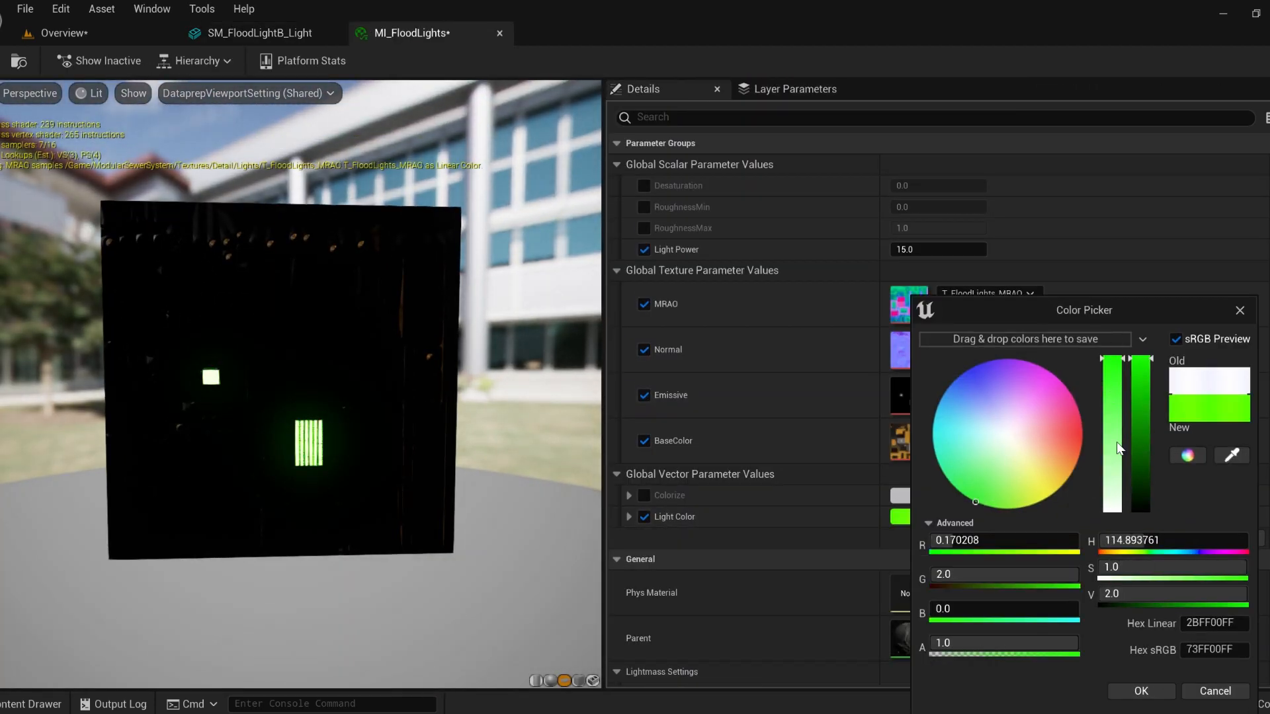
pyautogui.moveTo(1015, 396); pyautogui.dragTo(876, 352)
pyautogui.click(1225, 697)
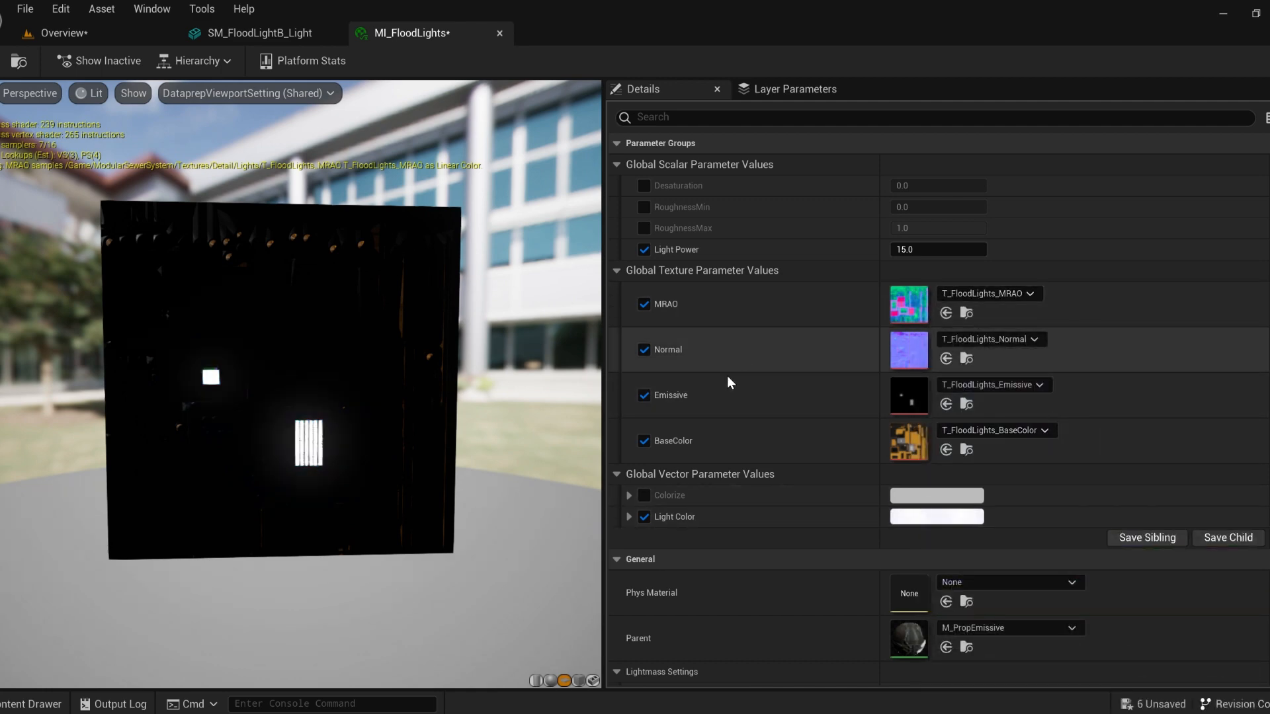
# - Try a different Light Power on MI_FloodLights, undo the change and return to the level
pyautogui.moveTo(916, 250); pyautogui.dragTo(972, 250)
pyautogui.hotkey('ctrl', 'z')
pyautogui.hotkey('ctrl', 's')
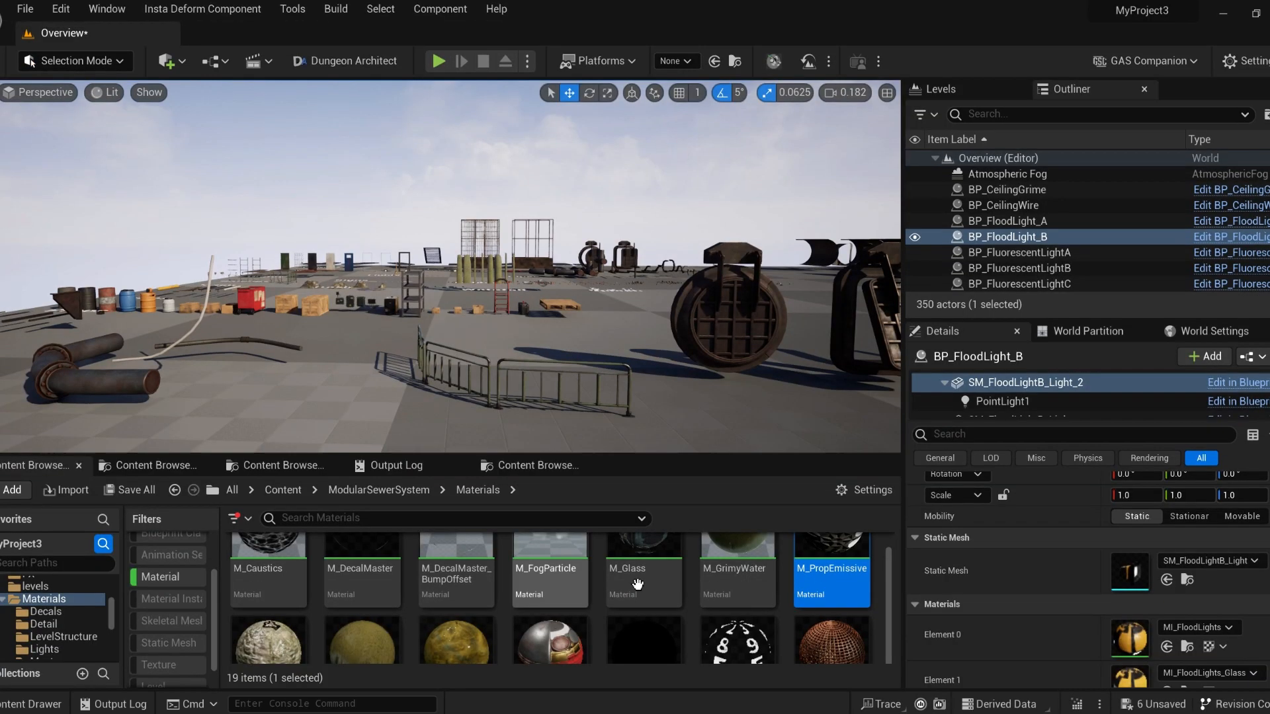
# - Inspect the MI_GateMesh material of the SM_Gate_Mesh_Door actor and browse the remaining master materials
pyautogui.click(479, 246)
pyautogui.click(528, 261)
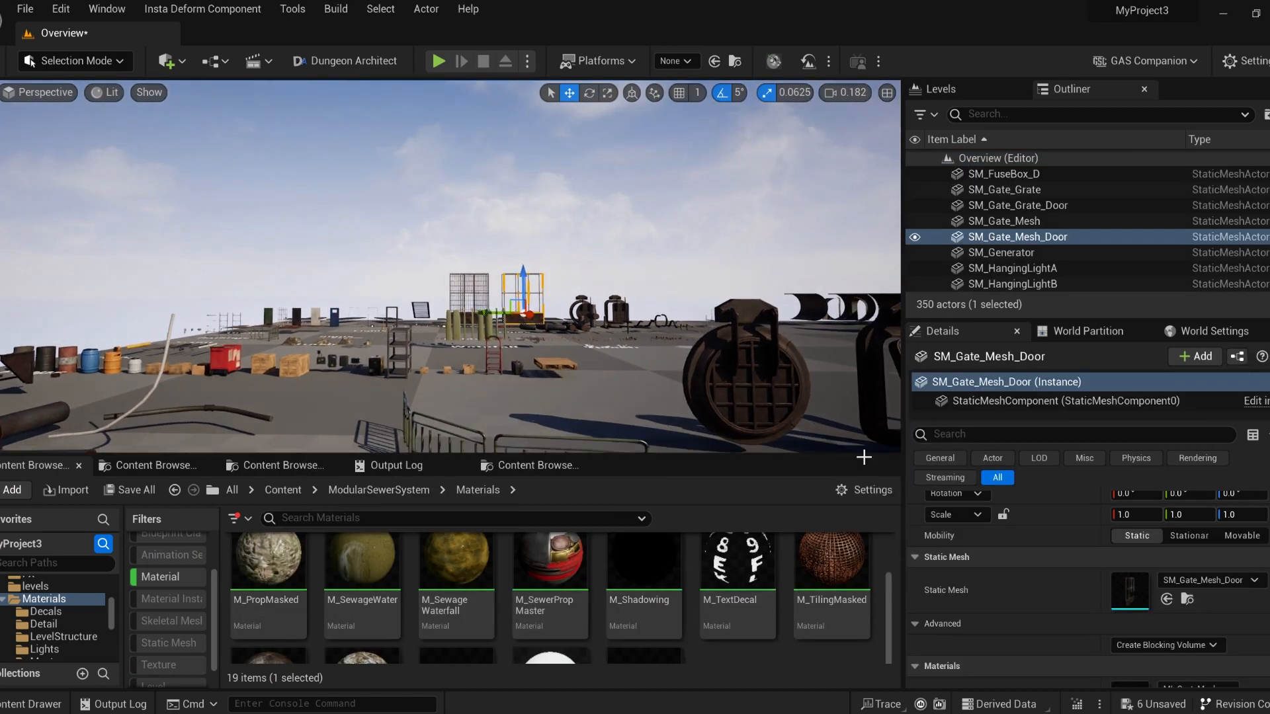
pyautogui.scroll(-3, 1129, 574)
pyautogui.doubleClick(1129, 570)
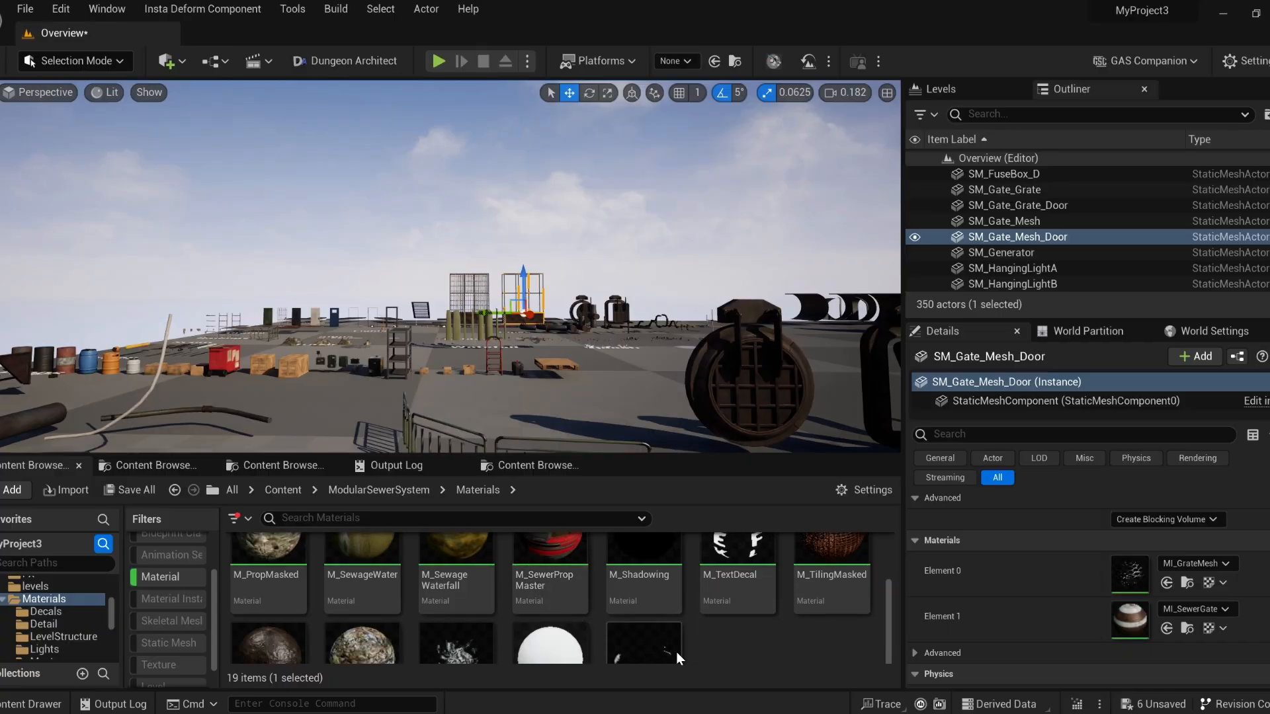
pyautogui.scroll(-3, 676, 652)
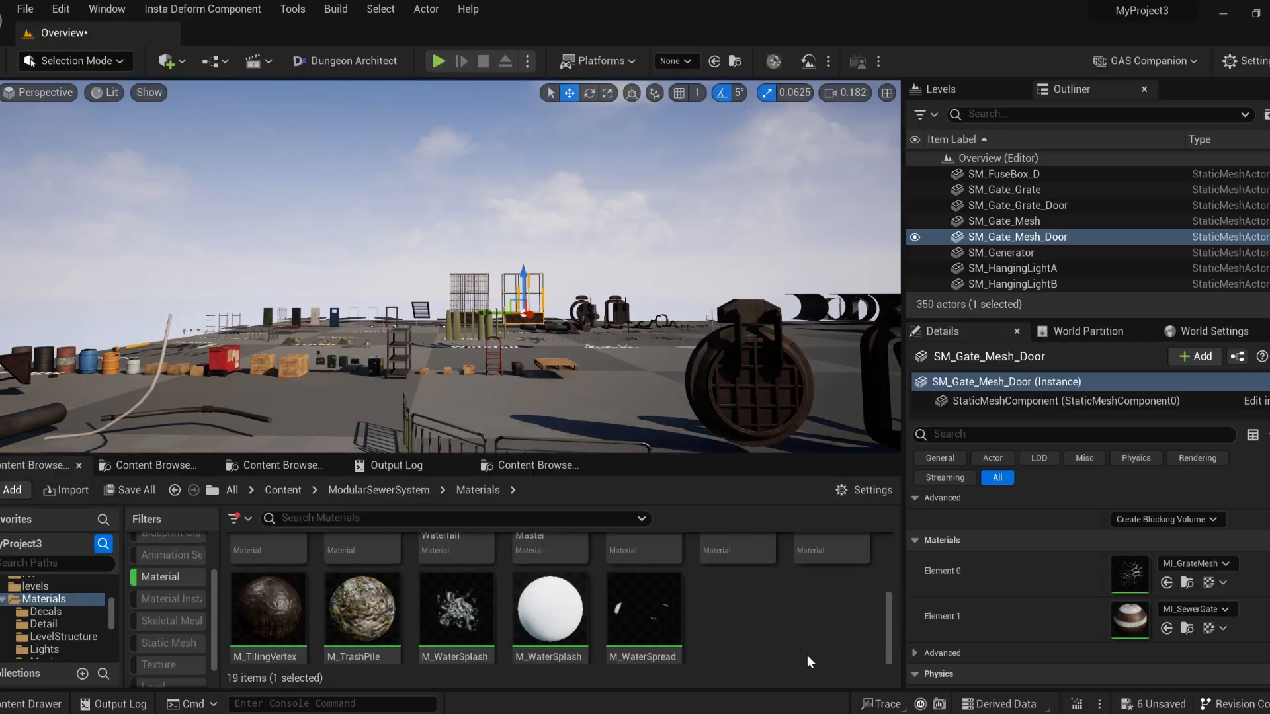
# - Select the SM_3m_Tunnel_Turn_L brick tunnel and switch the editor to Mesh Paint mode
pyautogui.press('w')
pyautogui.scroll(2, 455, 447)
pyautogui.moveTo(455, 447)
pyautogui.mouseDown(button='right')
pyautogui.moveTo(569, 447)
pyautogui.moveTo(455, 447)
pyautogui.mouseUp(button='right')
pyautogui.click(455, 447)
pyautogui.click(74, 60)
pyautogui.click(86, 152)
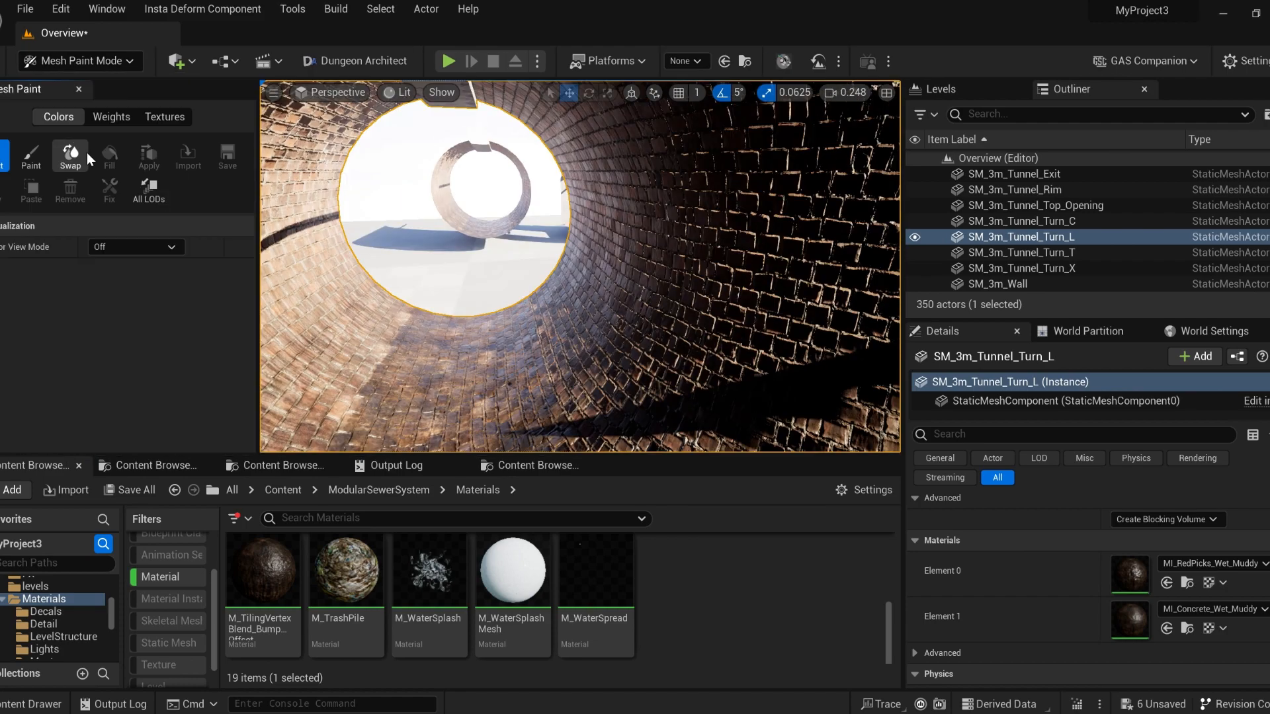
# - Vertex-paint the tunnel's brick surface with the Paint tool using red: R 1, G 0, B 0, A 0
pyautogui.moveTo(529, 297); pyautogui.dragTo(582, 305, button='right')
pyautogui.click(31, 158)
pyautogui.scroll(-7, 202, 324)
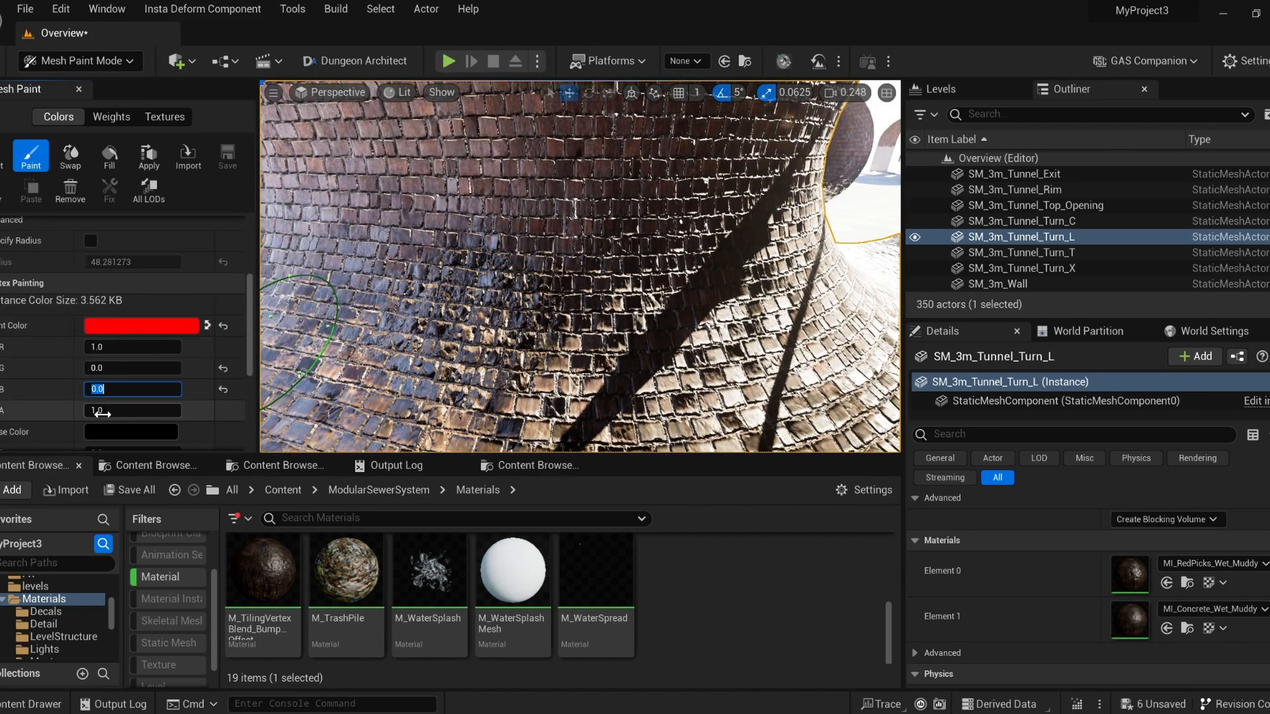
pyautogui.moveTo(484, 268); pyautogui.dragTo(513, 277, button='right')
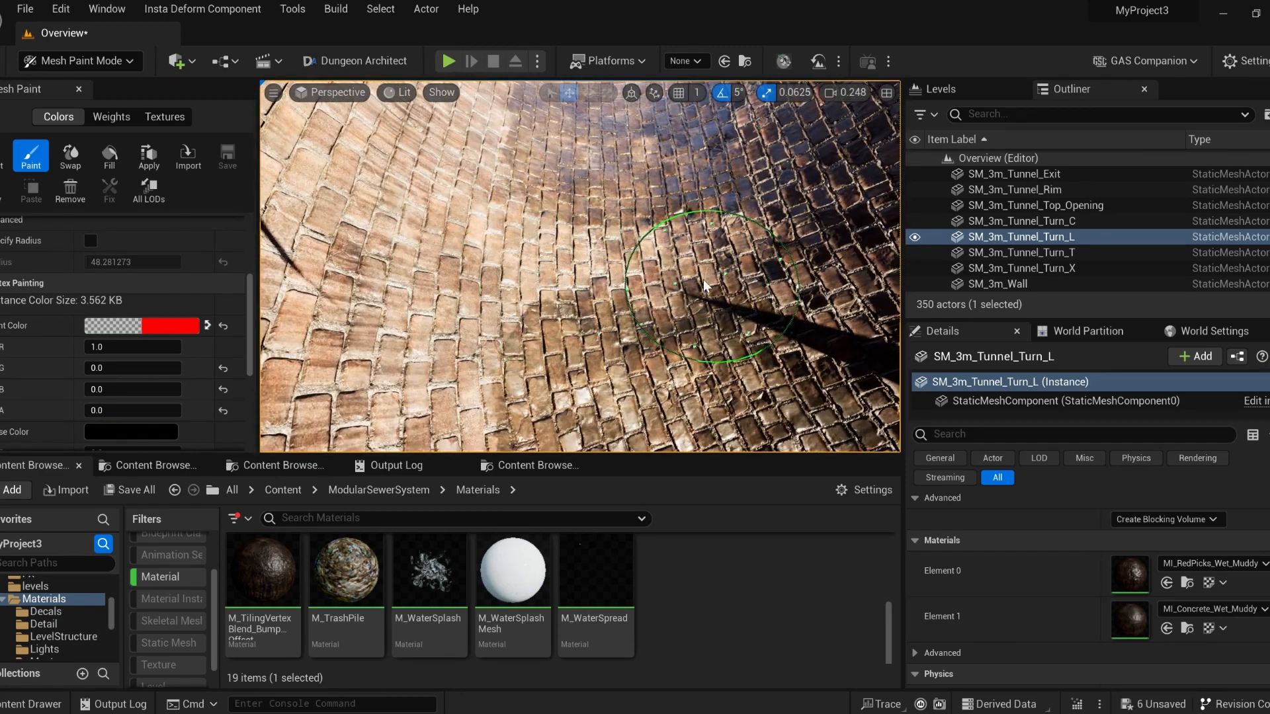
# - Vertex-paint the tunnel bricks using green (R 0, G 1, B 0), and change the paint color to blue (G 0, B 1)
pyautogui.press('Return')
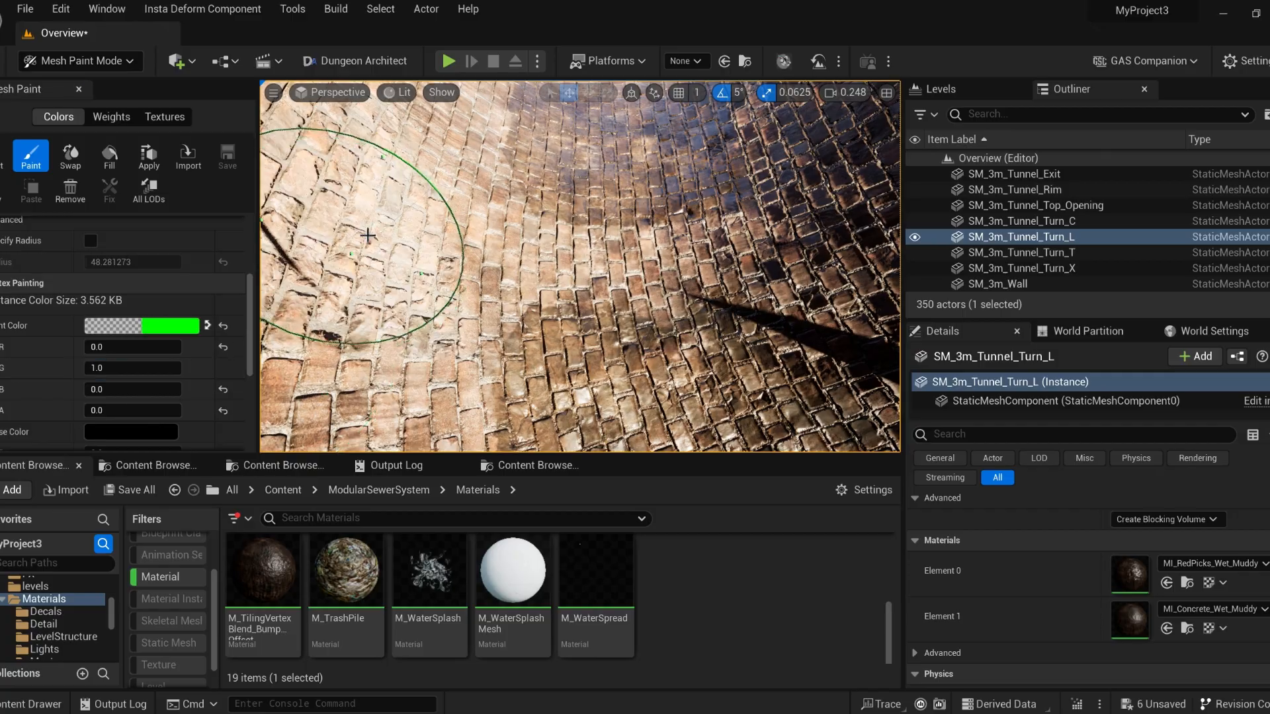
pyautogui.moveTo(562, 239); pyautogui.dragTo(461, 252, button='right')
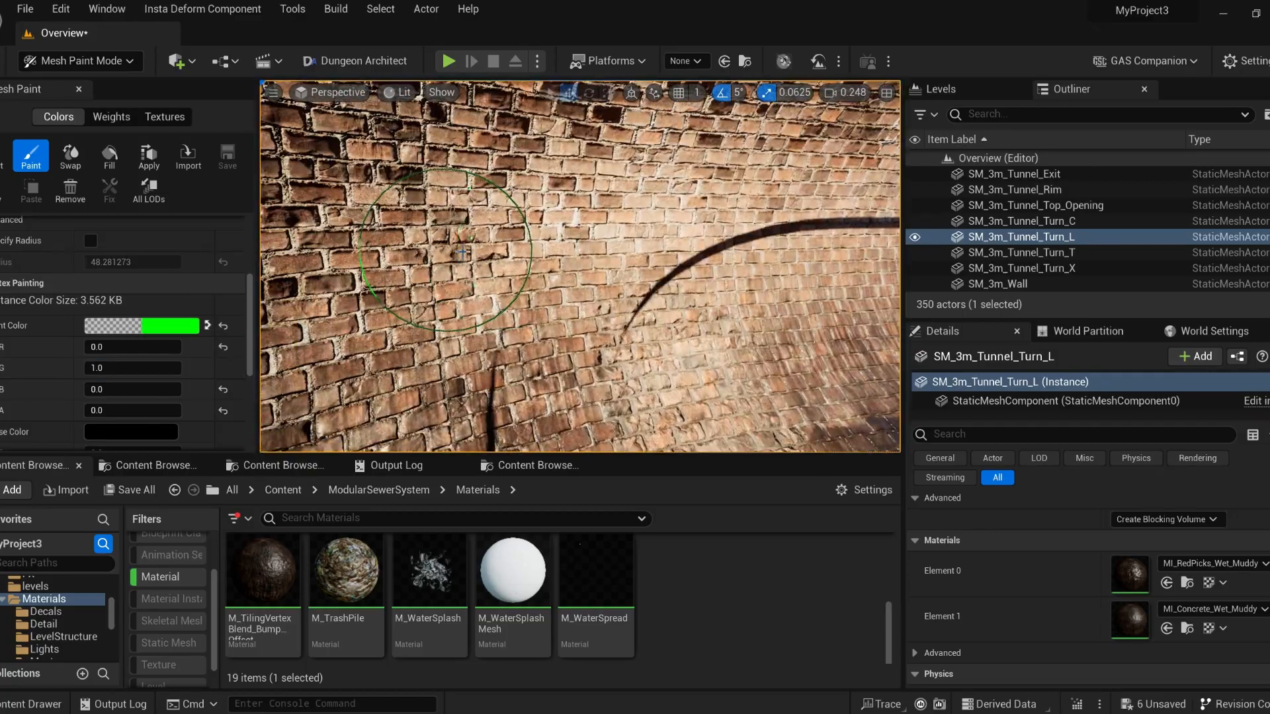
pyautogui.moveTo(409, 297); pyautogui.dragTo(412, 217, button='right')
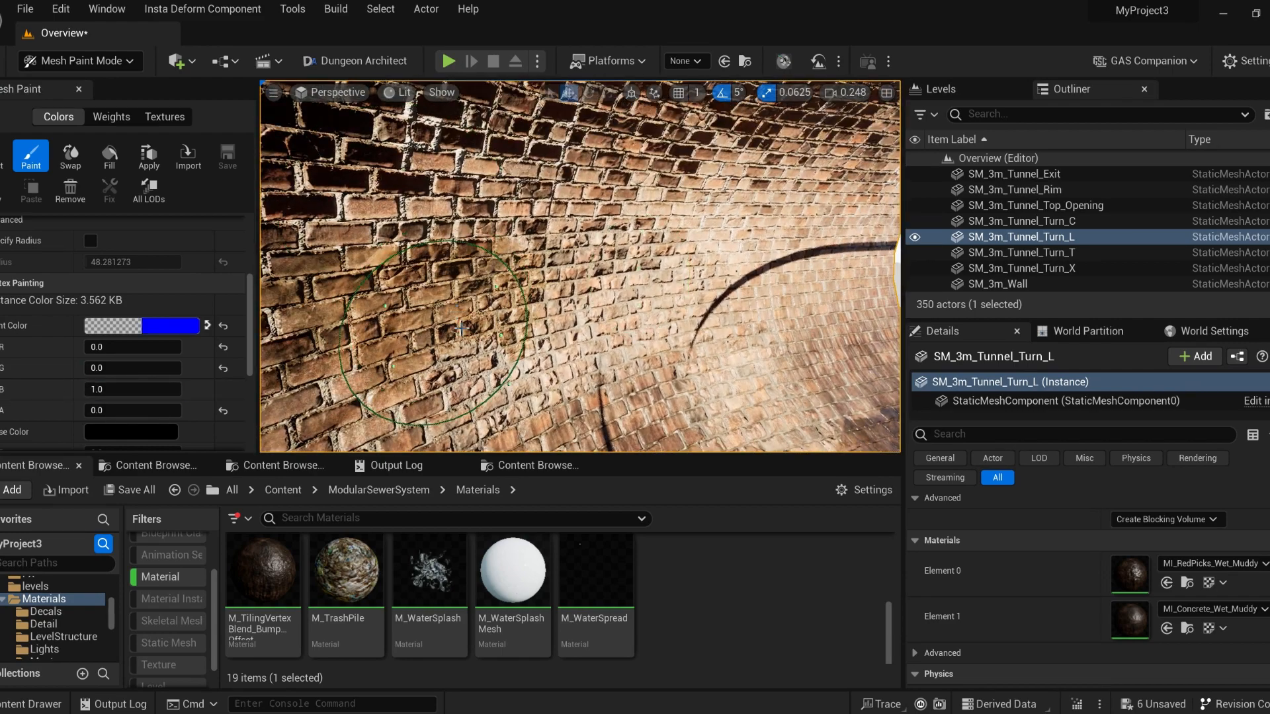
# - Select the SM_4m_Tunnel_Door_Side tunnel and vertex-paint its white-painted brick wall using R 1, G 0.5, B 1, A 0
pyautogui.moveTo(461, 328); pyautogui.dragTo(577, 199, button='right')
pyautogui.moveTo(410, 347)
pyautogui.mouseDown(button='right')
pyautogui.moveTo(488, 371)
pyautogui.moveTo(500, 323)
pyautogui.mouseUp(button='right')
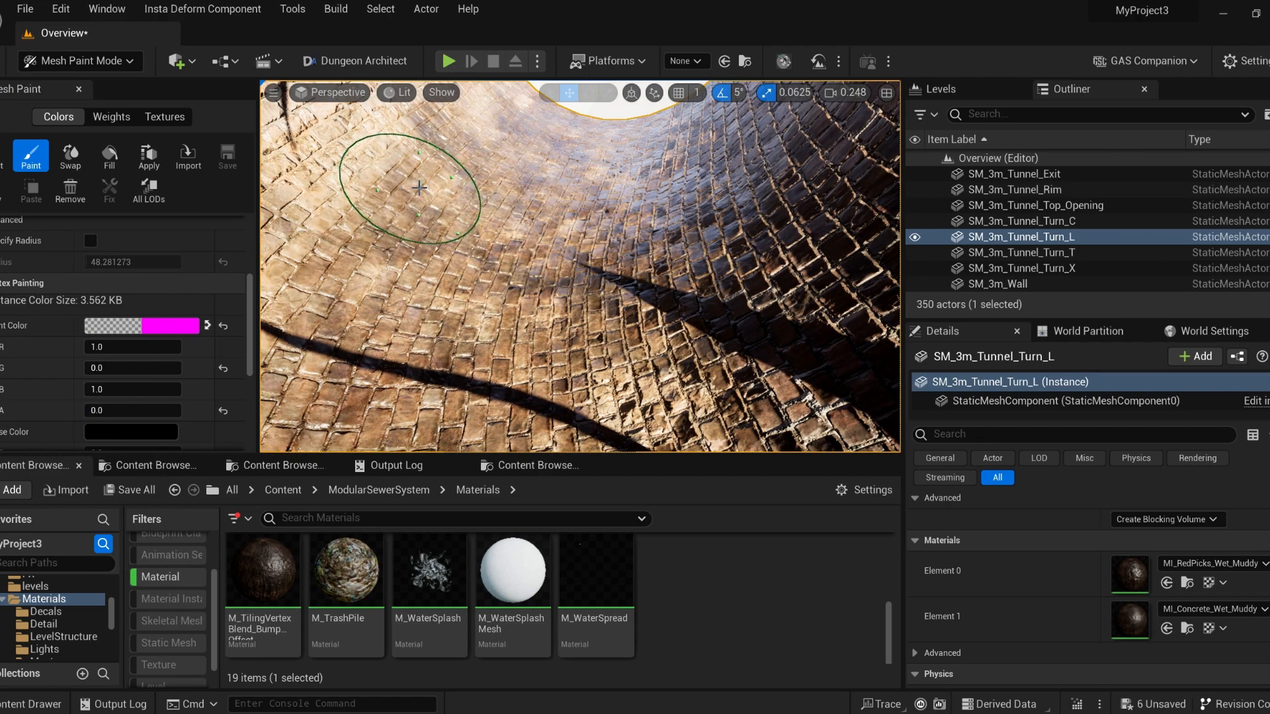
pyautogui.moveTo(554, 263)
pyautogui.mouseDown(button='right')
pyautogui.moveTo(554, 225)
pyautogui.moveTo(522, 218)
pyautogui.mouseUp(button='right')
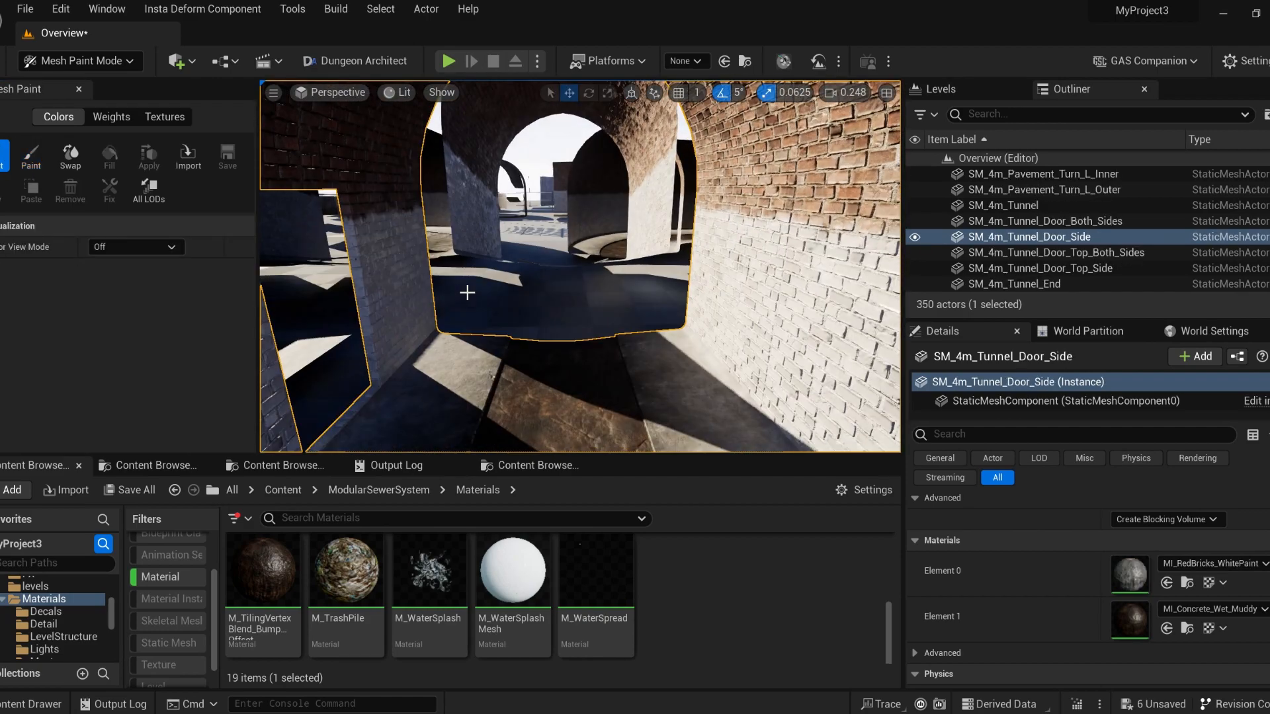
pyautogui.moveTo(814, 314); pyautogui.dragTo(818, 316)
pyautogui.moveTo(567, 271); pyautogui.dragTo(768, 277)
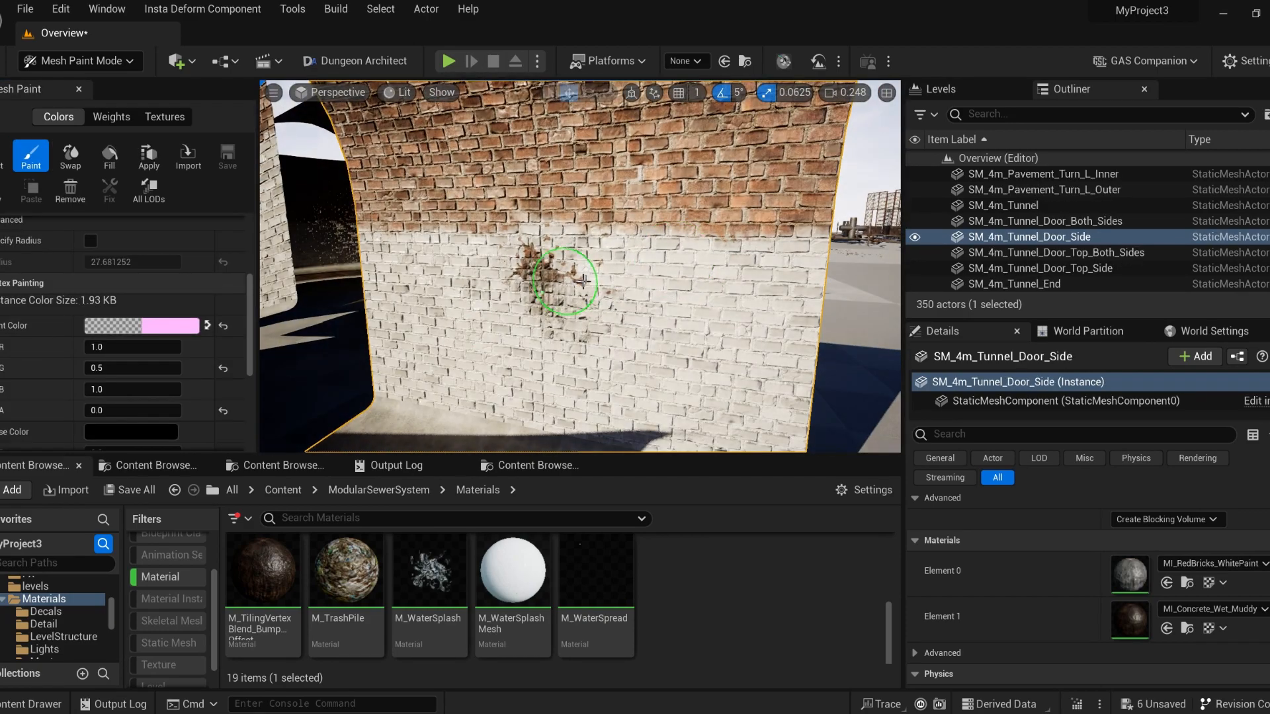
# - Vertex-paint broad areas of the same wall using red (R 1, G 0, B 0, A 0) and green (R 0, G 1, B 0, A 0)
pyautogui.moveTo(563, 310)
pyautogui.mouseDown()
pyautogui.moveTo(589, 370)
pyautogui.moveTo(453, 329)
pyautogui.mouseUp()
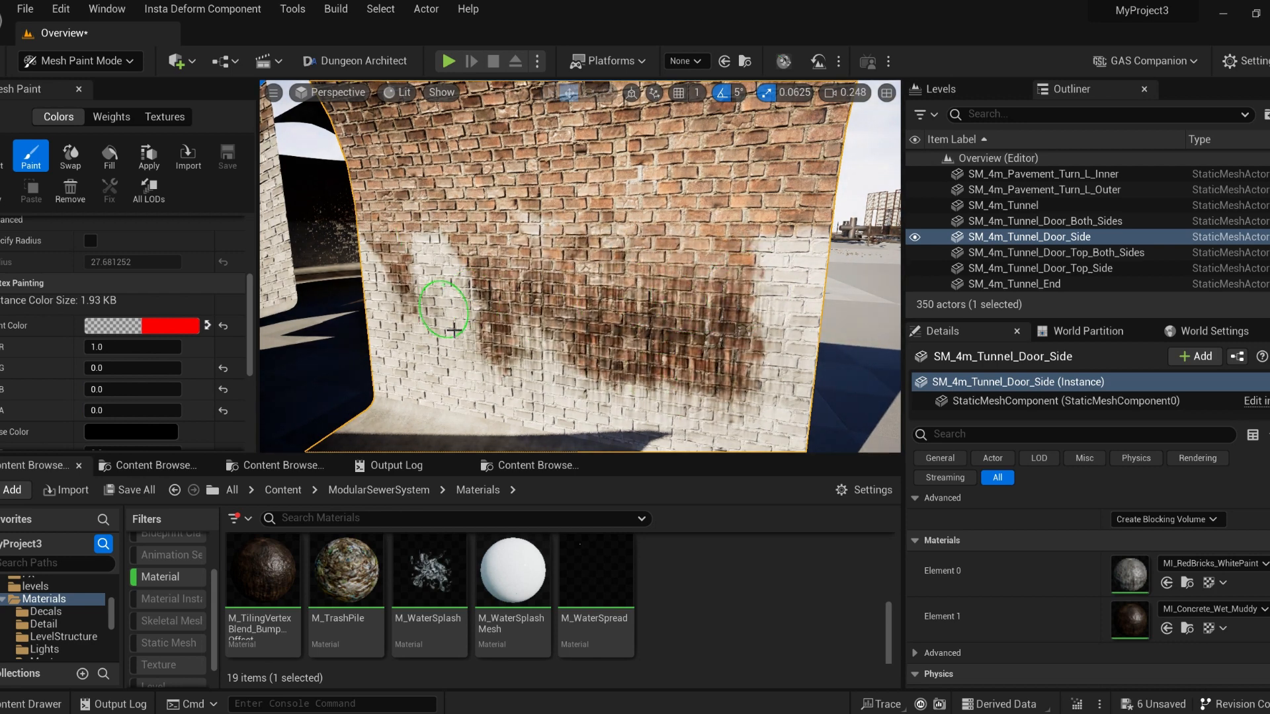
pyautogui.moveTo(613, 185); pyautogui.dragTo(328, 253)
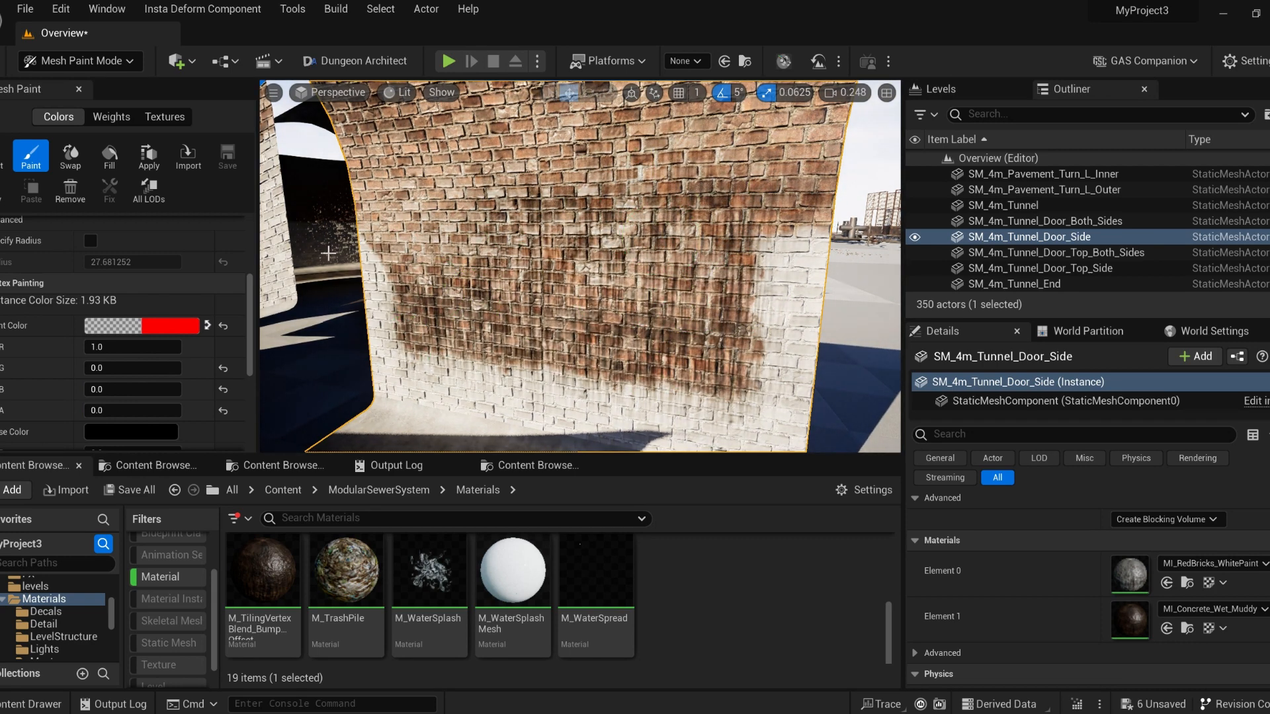
pyautogui.moveTo(561, 270); pyautogui.dragTo(554, 197)
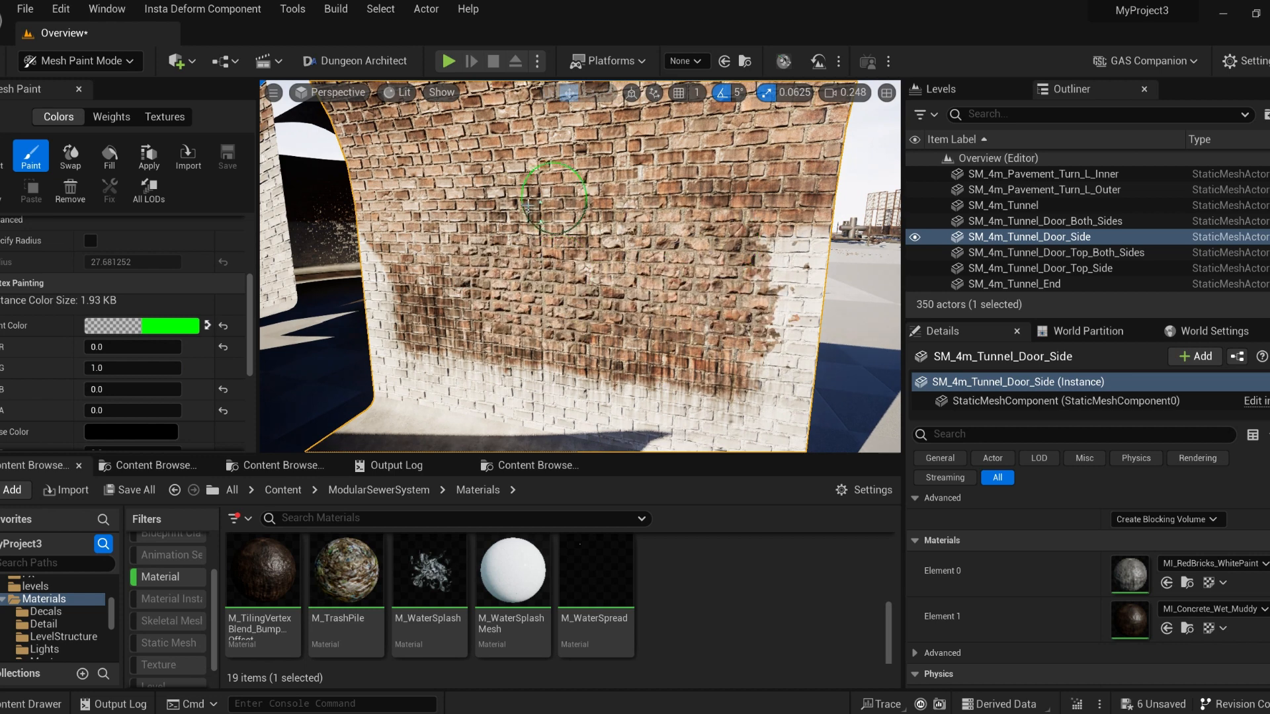
# - Vertex-paint the wall with alpha 1, and set the paint color to black (R 0, G 0, B 0, A 1)
pyautogui.moveTo(567, 250)
pyautogui.mouseDown()
pyautogui.moveTo(607, 164)
pyautogui.moveTo(547, 225)
pyautogui.mouseUp()
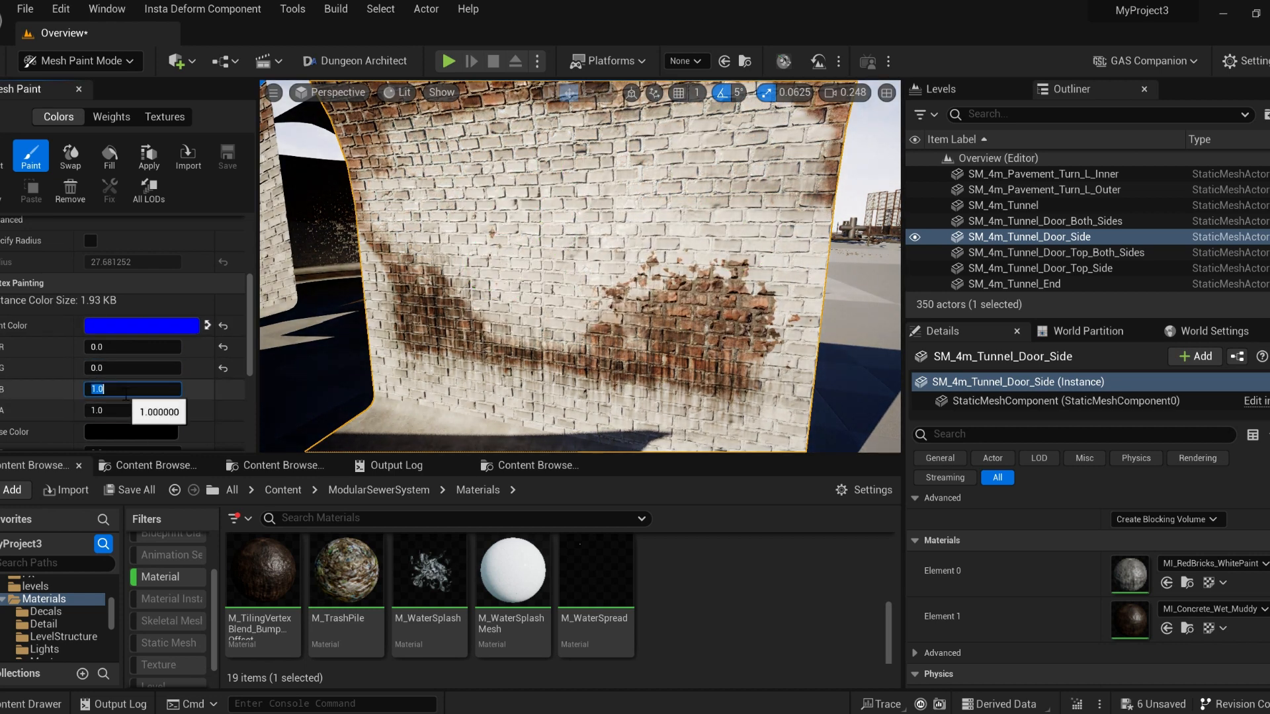
pyautogui.scroll(-5, 207, 383)
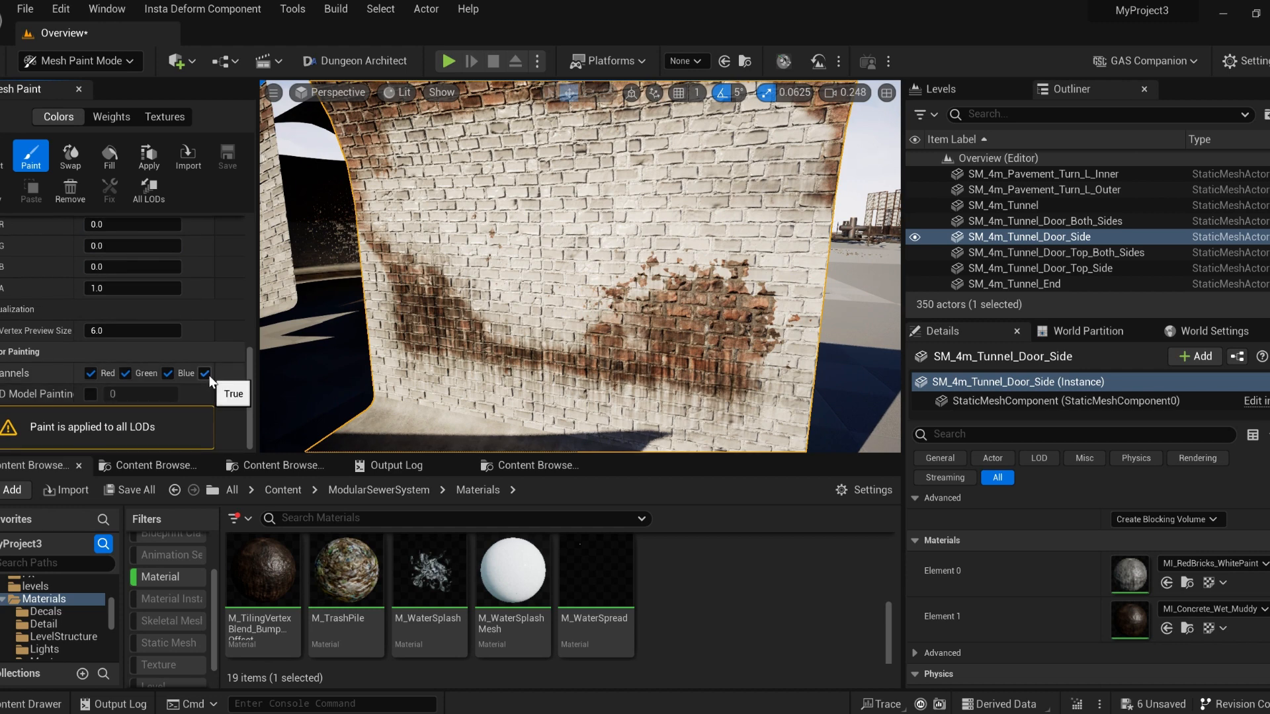
pyautogui.moveTo(571, 293); pyautogui.dragTo(354, 314)
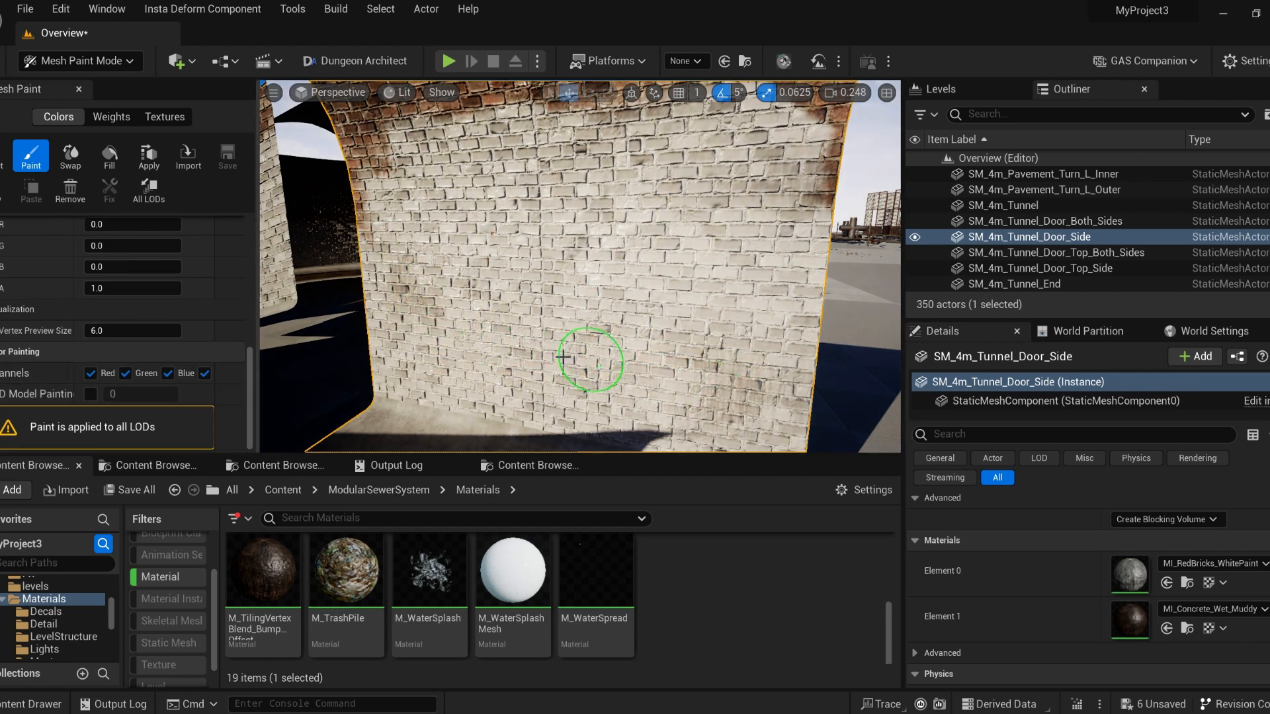
pyautogui.moveTo(250, 387); pyautogui.dragTo(239, 324)
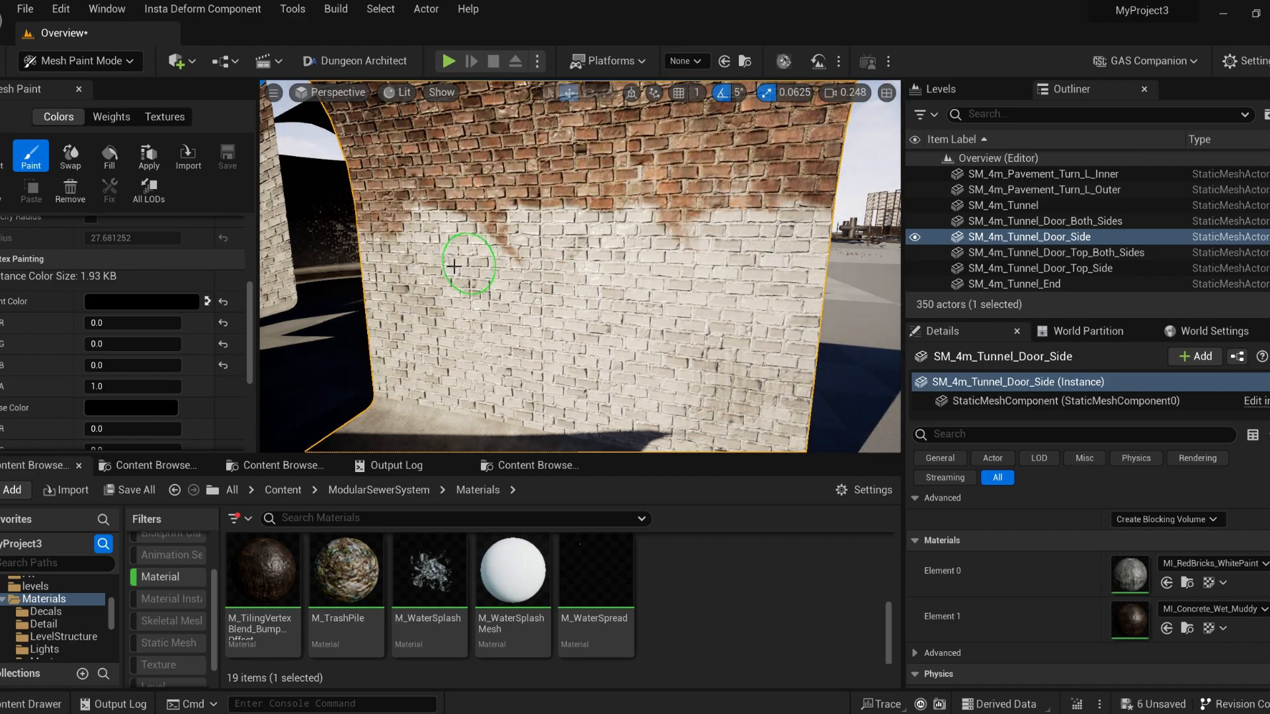
# - Switch the editor from mesh painting back to Selection Mode
pyautogui.press('s')
pyautogui.moveTo(482, 348); pyautogui.dragTo(371, 331, button='right')
pyautogui.click(80, 61)
pyautogui.click(61, 91)
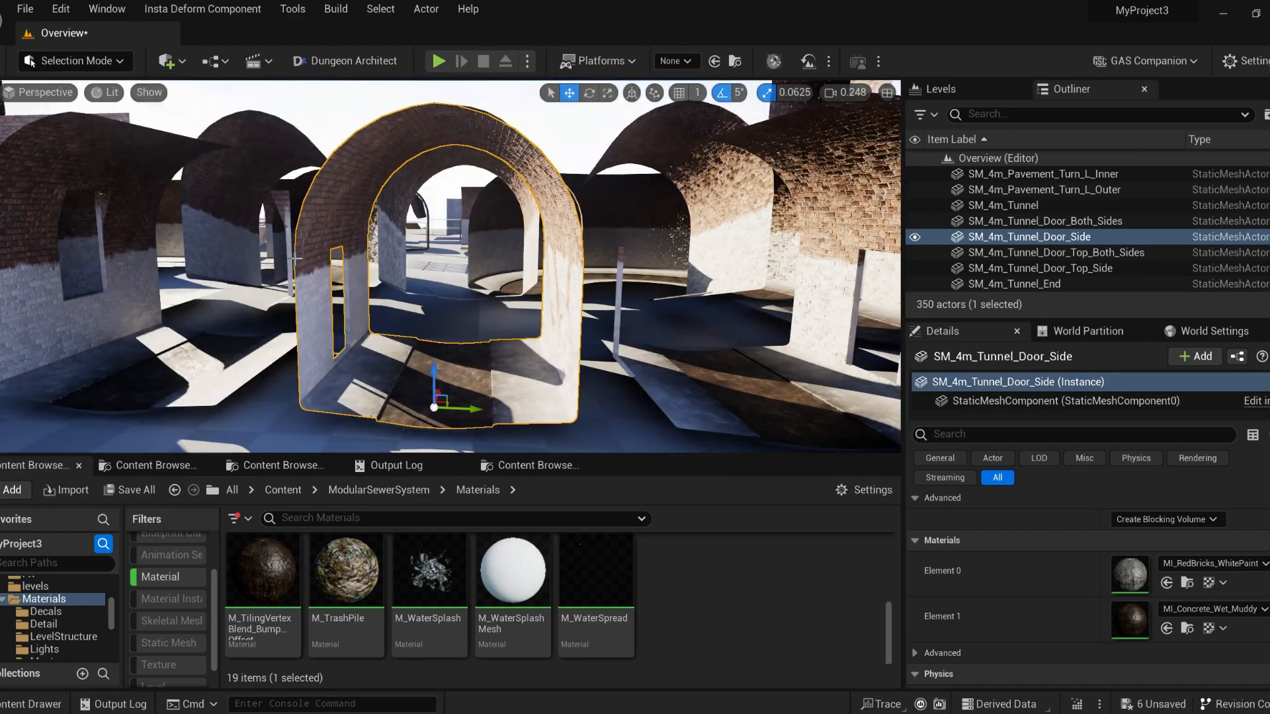
# - Clear the Material asset filter and list only the Static Mesh assets of the Models folder
pyautogui.moveTo(371, 264); pyautogui.dragTo(529, 264, button='right')
pyautogui.moveTo(450, 265); pyautogui.dragTo(503, 291, button='right')
pyautogui.press('w')
pyautogui.scroll(1, 463, 271)
pyautogui.click(146, 578)
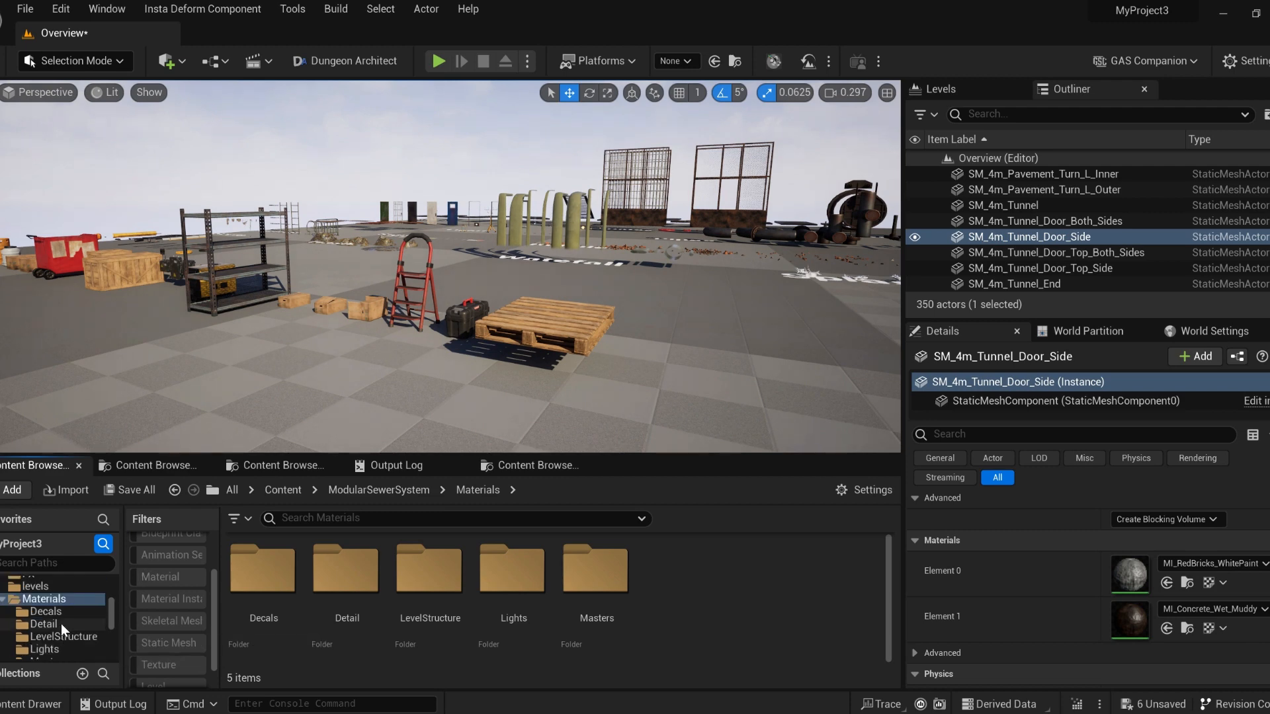
pyautogui.click(168, 643)
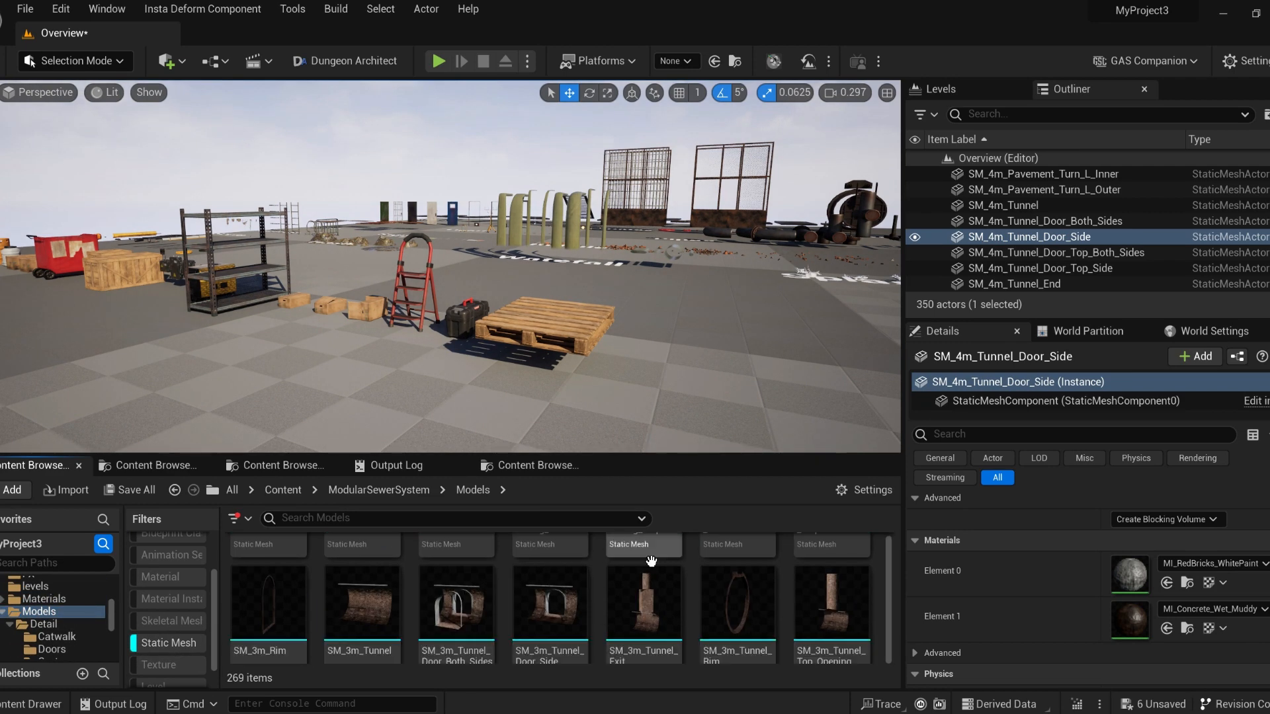
# - Open SM_3m_Rim in the UV Editor and examine the UV islands of its arch frame
pyautogui.rightClick(281, 543)
pyautogui.click(309, 174)
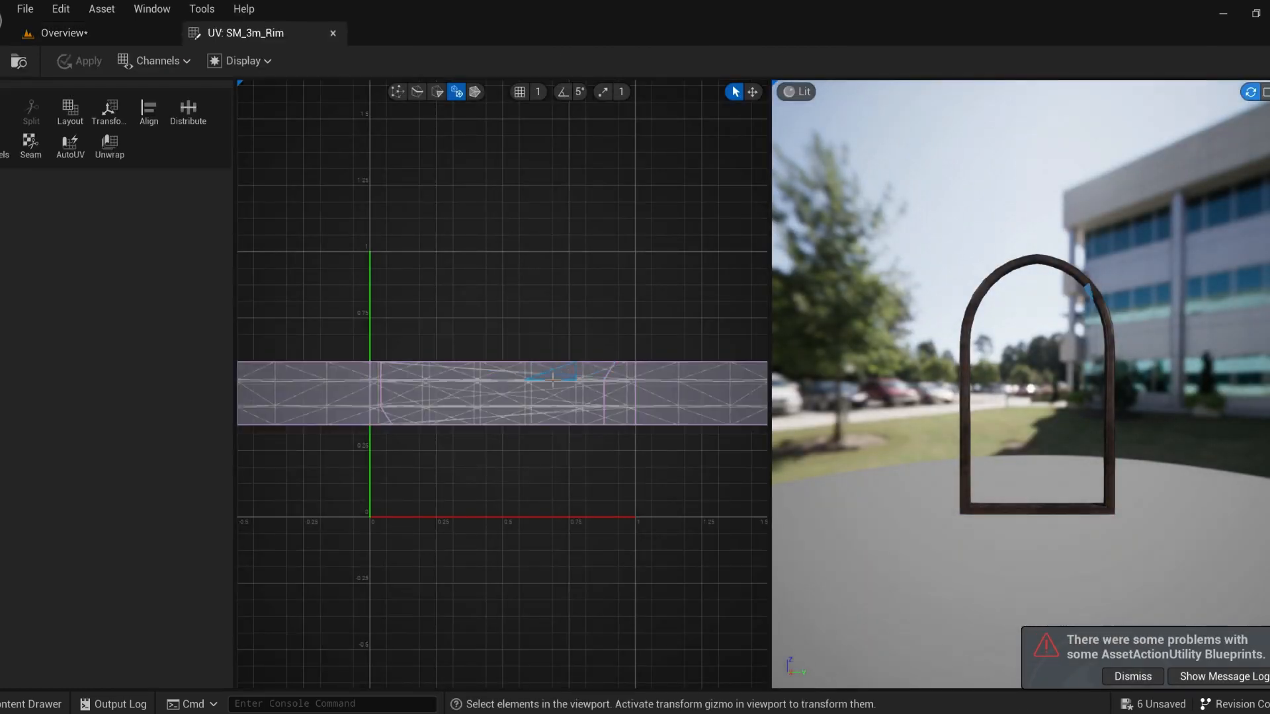
pyautogui.click(354, 360)
pyautogui.click(529, 311)
pyautogui.moveTo(523, 310); pyautogui.dragTo(493, 311, button='right')
pyautogui.moveTo(1109, 390)
pyautogui.mouseDown()
pyautogui.moveTo(1058, 390)
pyautogui.moveTo(1109, 391)
pyautogui.mouseUp()
pyautogui.moveTo(897, 372); pyautogui.dragTo(1100, 333)
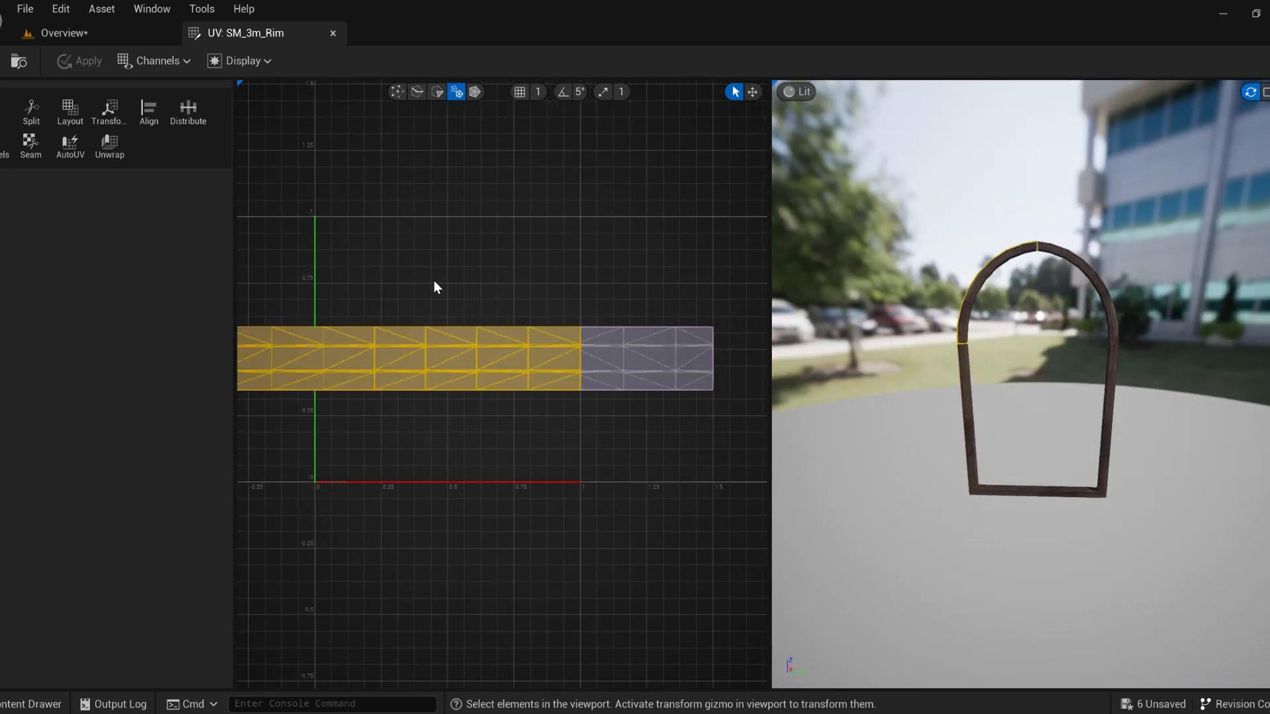
pyautogui.moveTo(434, 280); pyautogui.dragTo(478, 278, button='right')
pyautogui.click(595, 361)
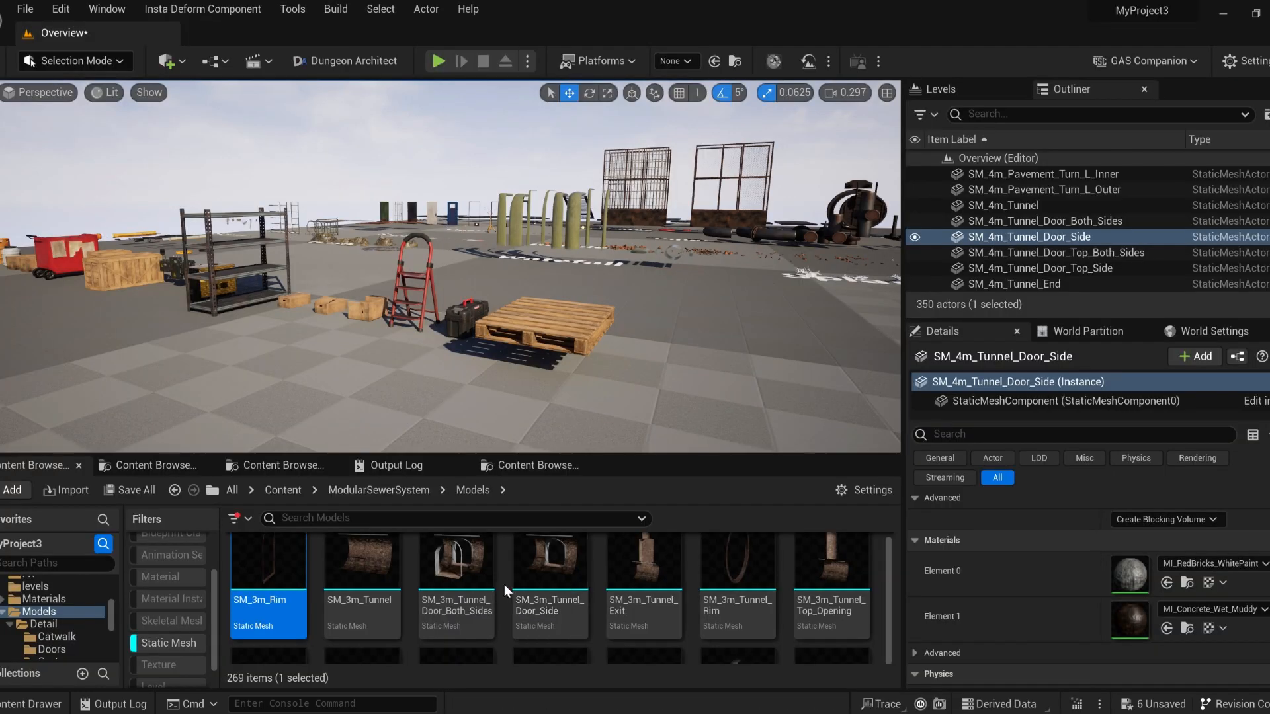
# - Open SM_3m_Tunnel in the UV Editor, examine its UV islands against the tunnel surfaces, and close it
pyautogui.rightClick(367, 645)
pyautogui.click(423, 57)
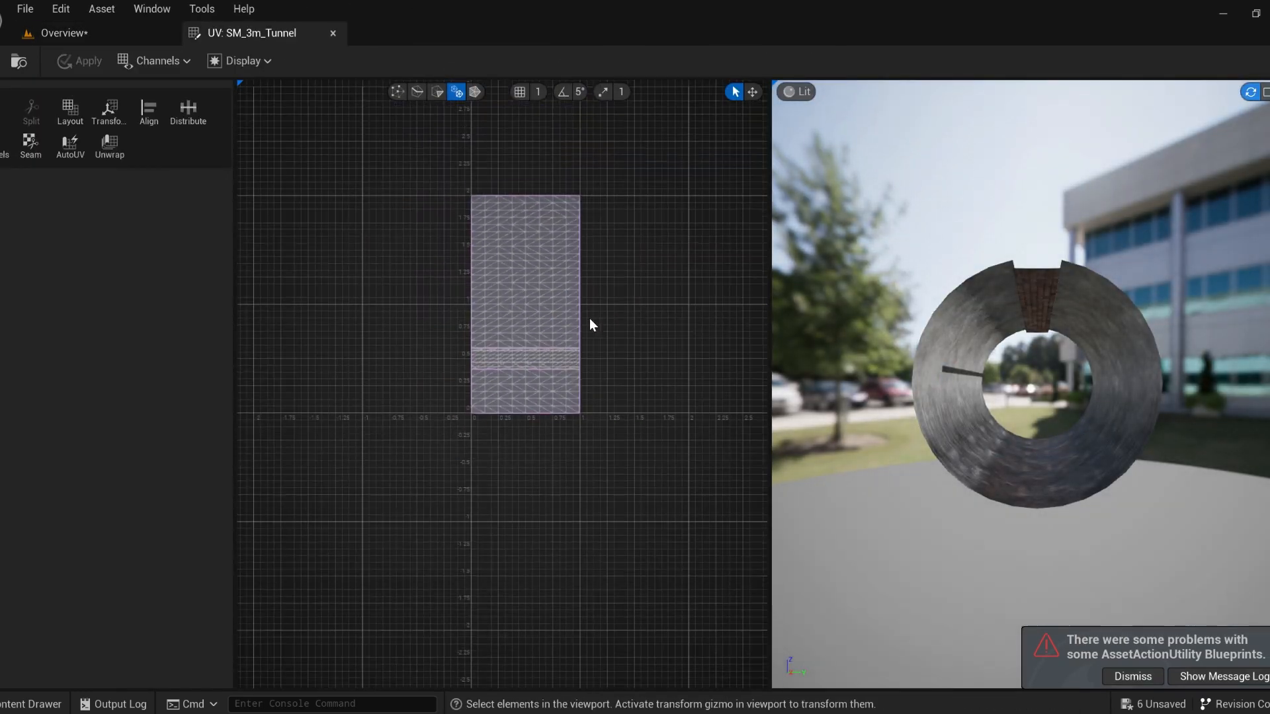
pyautogui.scroll(2, 590, 326)
pyautogui.moveTo(590, 325); pyautogui.dragTo(617, 413, button='right')
pyautogui.moveTo(1012, 403); pyautogui.dragTo(959, 453)
pyautogui.click(1064, 442)
pyautogui.scroll(-3, 1058, 442)
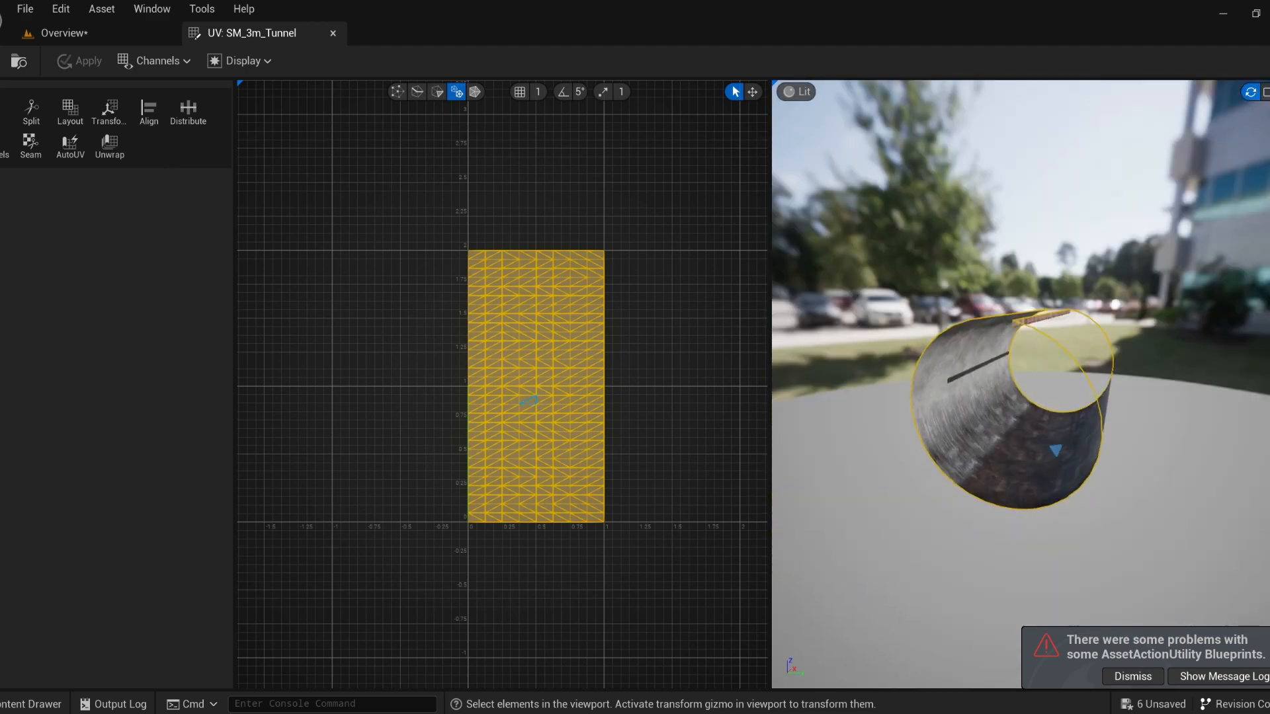
pyautogui.moveTo(1054, 444); pyautogui.dragTo(1044, 314)
pyautogui.click(1043, 314)
pyautogui.middleClick(230, 38)
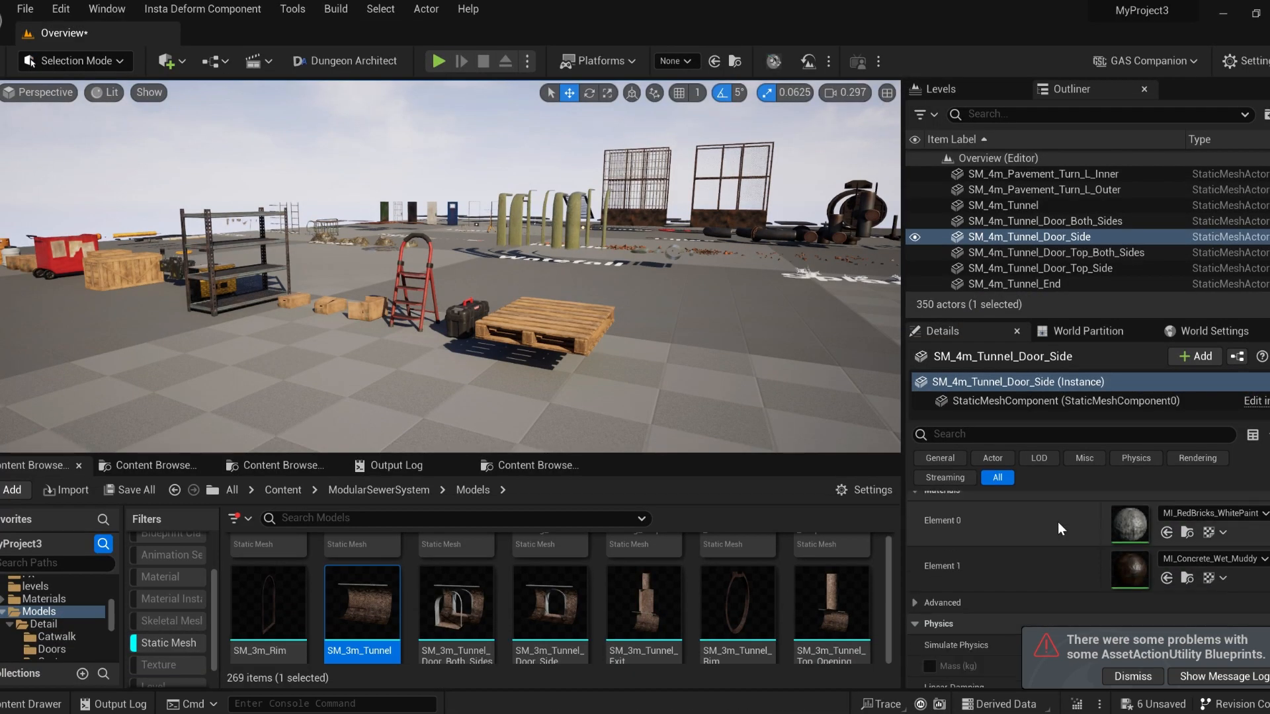
# - Open the Element 1 material instance of the selected SM_4m_Tunnel_Door_Side actor for inspection and close it
pyautogui.doubleClick(1131, 571)
pyautogui.middleClick(267, 36)
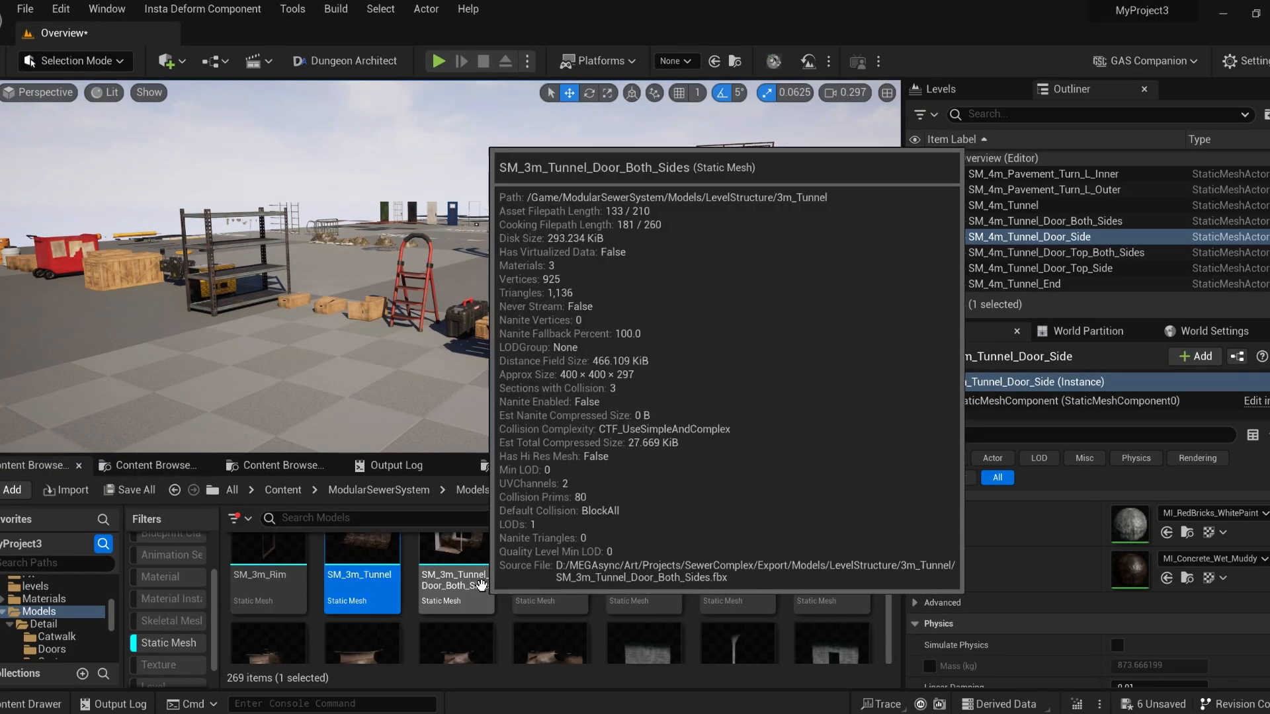
# - Filter the Models static meshes to those with a single material using the search query Materials = 1
pyautogui.click(303, 509)
pyautogui.write('materials')
pyautogui.press('Tab')
pyautogui.write('1')
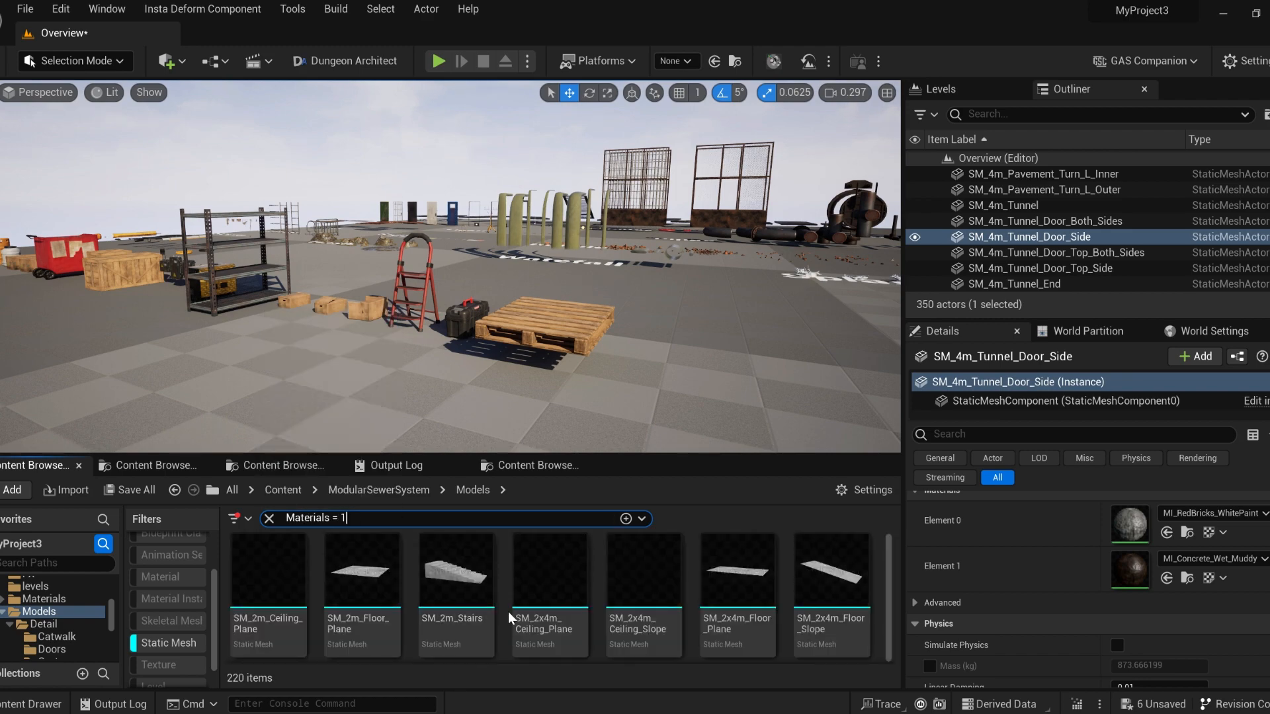
# - Open SM_BigToolbox in the UV Editor and locate the UV islands of its wheels
pyautogui.scroll(-10, 508, 611)
pyautogui.scroll(-3, 887, 586)
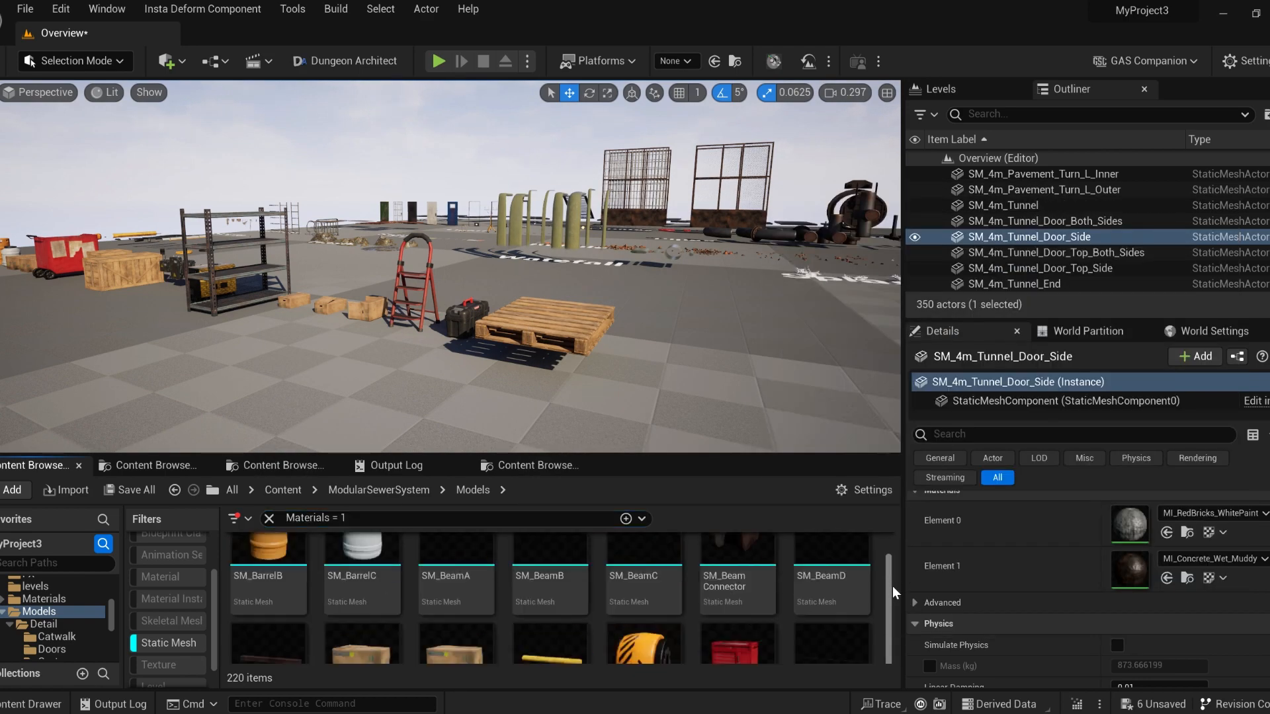
pyautogui.rightClick(734, 582)
pyautogui.click(788, 173)
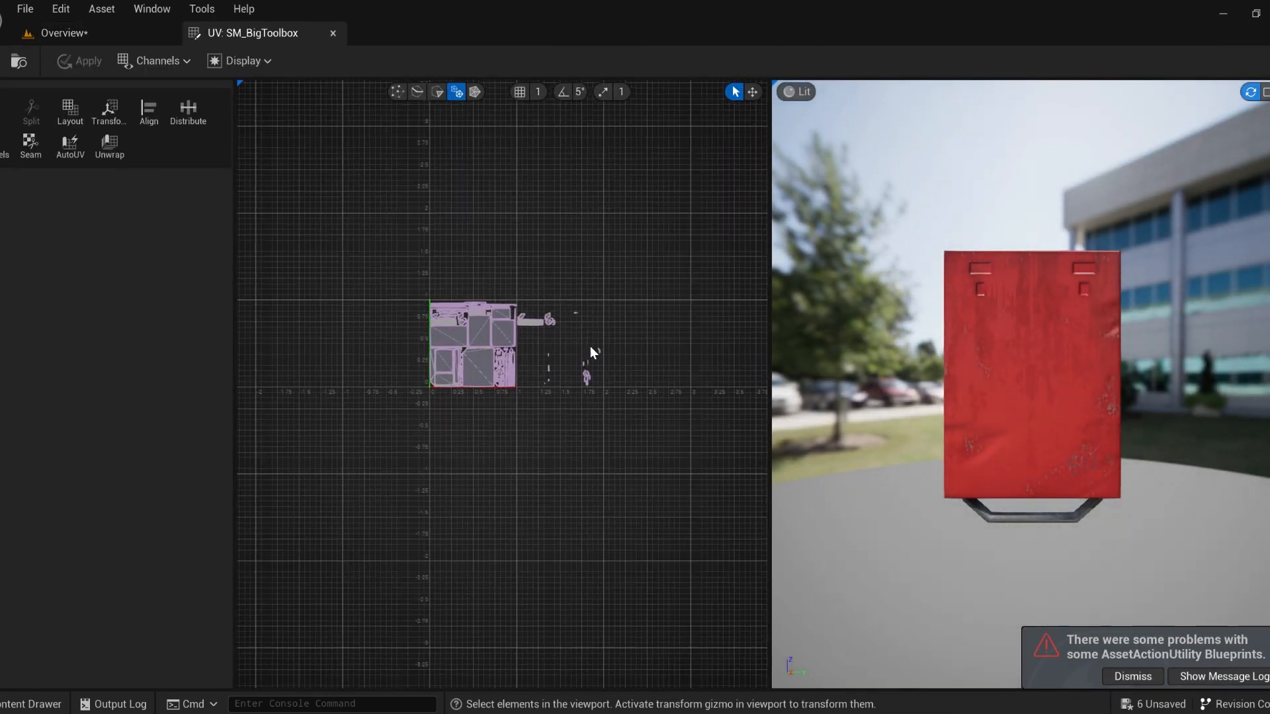
pyautogui.keyDown('alt'); pyautogui.moveTo(1071, 479); pyautogui.dragTo(1053, 477); pyautogui.keyUp('alt')
pyautogui.click(1135, 467)
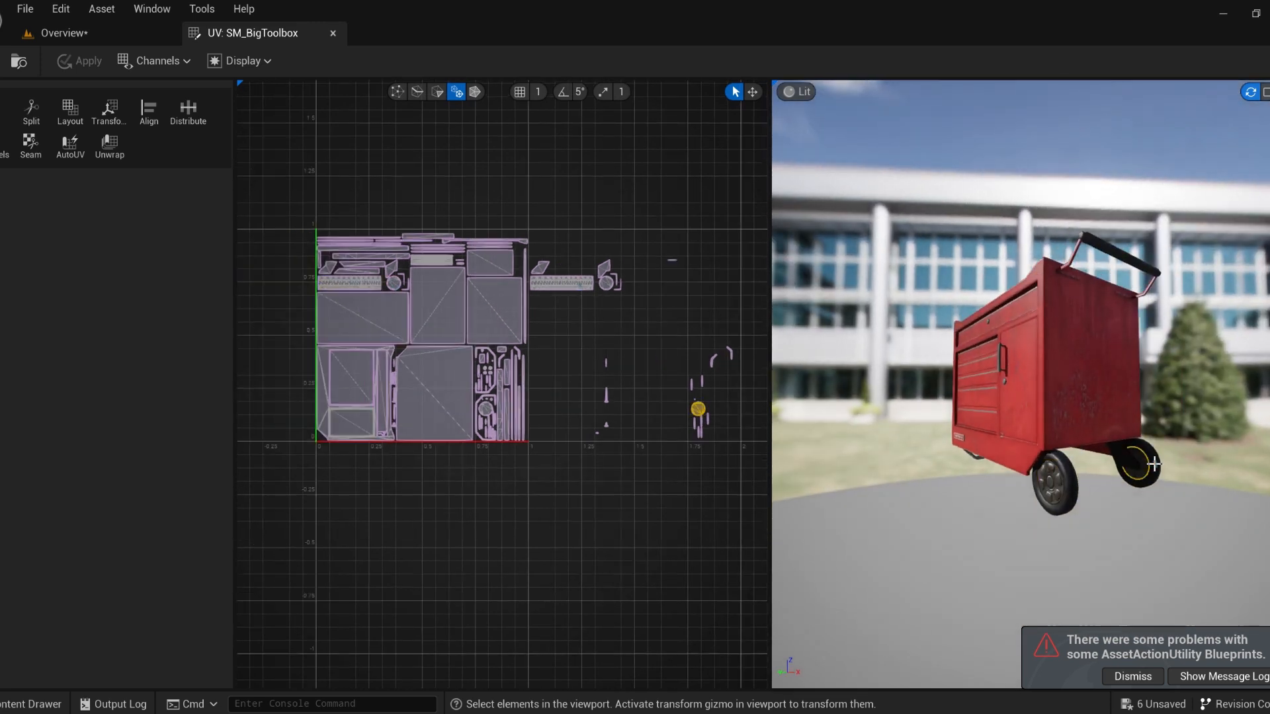
pyautogui.click(1149, 471)
# - Examine which UV islands belong to the large body panels of the red toolbox
pyautogui.keyDown('alt'); pyautogui.moveTo(1150, 471); pyautogui.dragTo(954, 481); pyautogui.keyUp('alt')
pyautogui.keyDown('alt'); pyautogui.moveTo(844, 402); pyautogui.dragTo(835, 401); pyautogui.keyUp('alt')
pyautogui.click(946, 371)
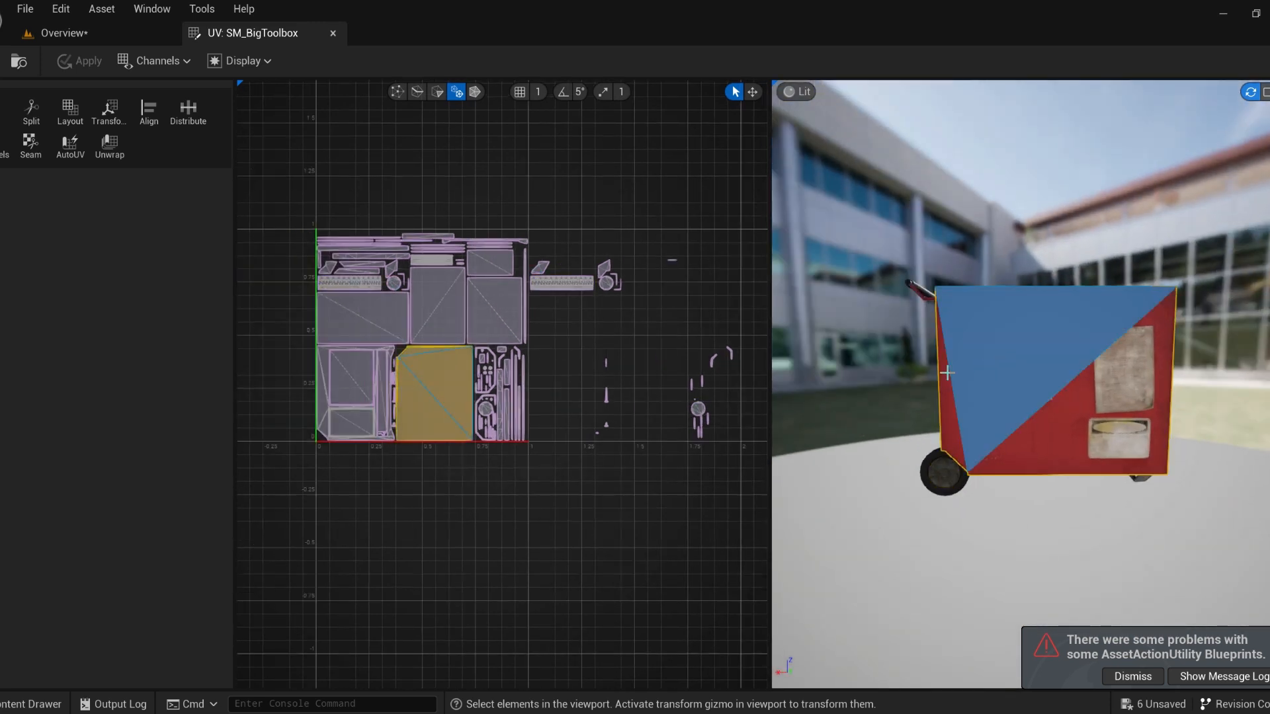
pyautogui.click(995, 363)
pyautogui.keyDown('alt'); pyautogui.moveTo(946, 371); pyautogui.dragTo(884, 393); pyautogui.keyUp('alt')
pyautogui.keyDown('alt'); pyautogui.moveTo(1057, 344); pyautogui.dragTo(1095, 310); pyautogui.keyUp('alt')
pyautogui.click(1095, 309)
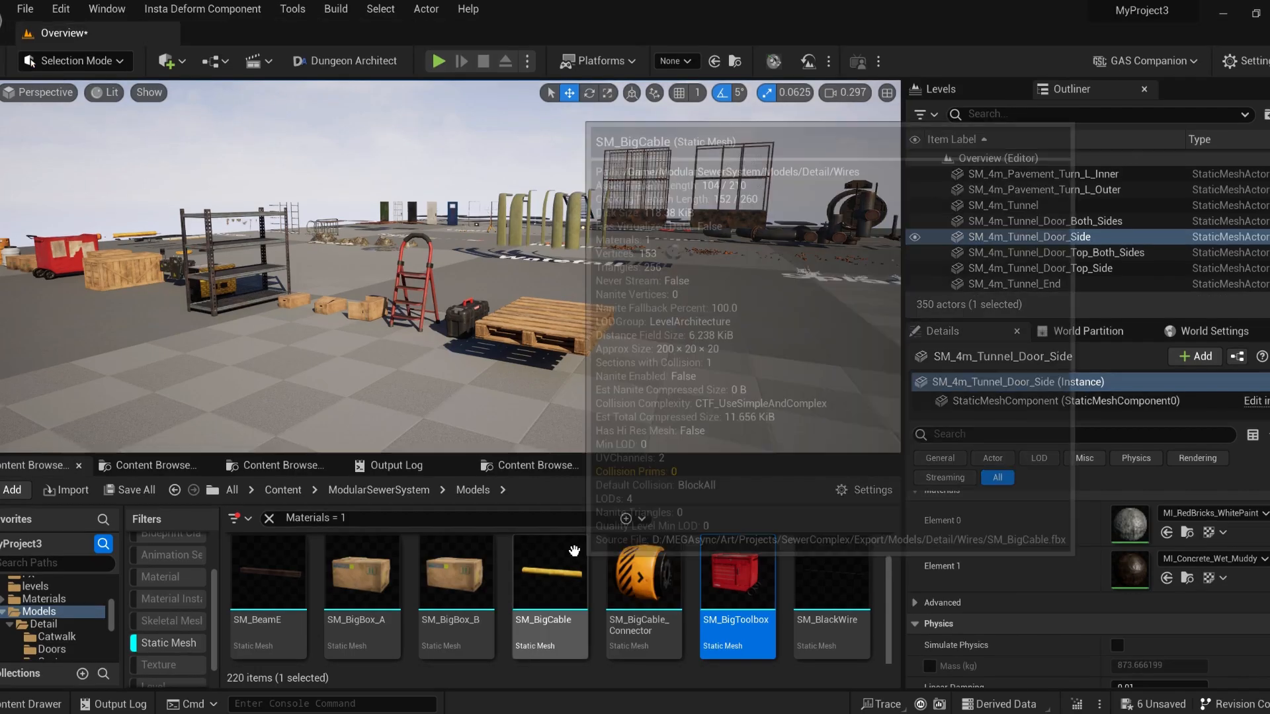
# - Examine the UV layouts of SM_CrateA and SM_Door_Blue in the UV Editor
pyautogui.scroll(15, 659, 587)
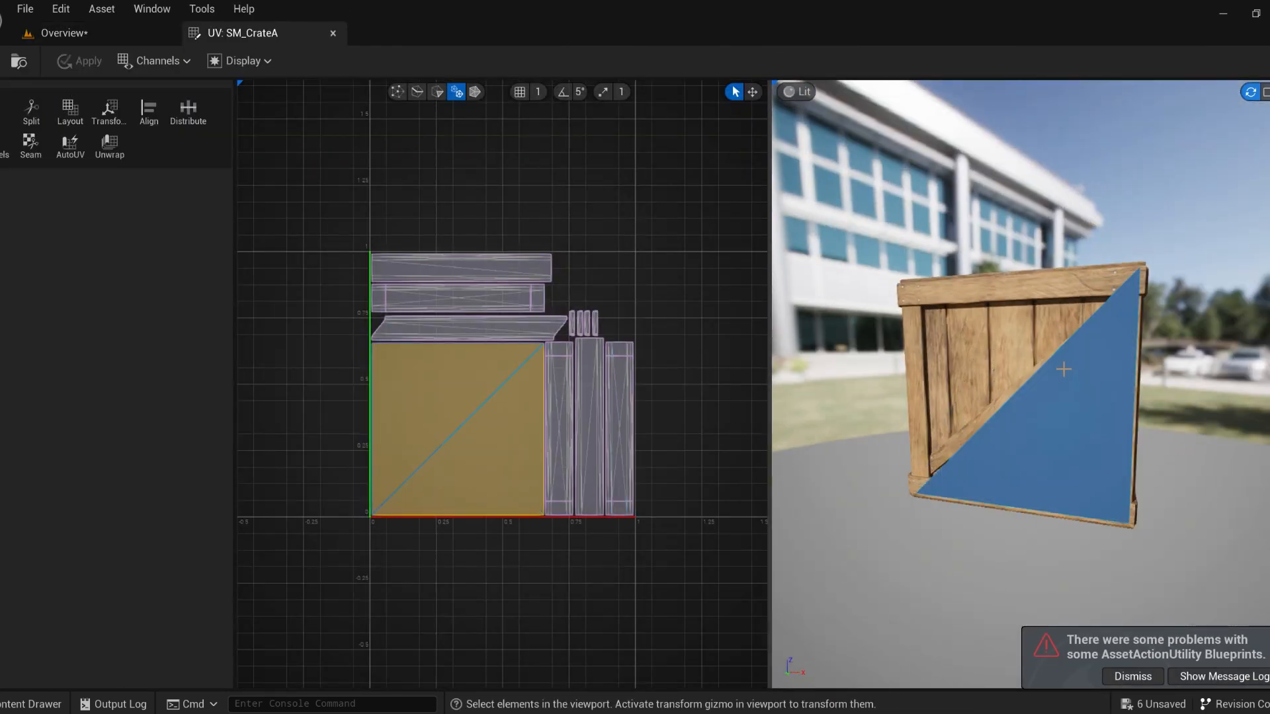
pyautogui.click(1056, 362)
pyautogui.keyDown('alt'); pyautogui.moveTo(1057, 361); pyautogui.dragTo(430, 3); pyautogui.keyUp('alt')
pyautogui.click(1055, 369)
pyautogui.click(1038, 406)
pyautogui.click(1039, 344)
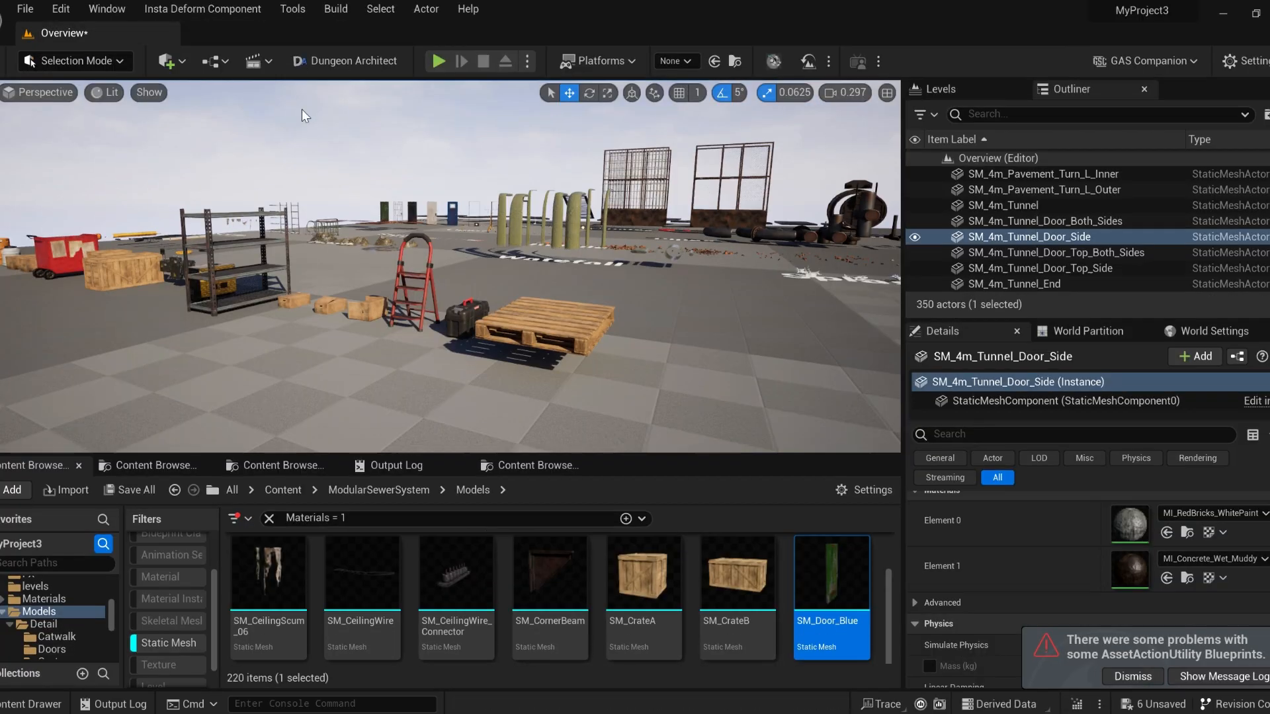
# - Open SM_Door_Grate and SM_FuseBox_A in the UV Editor to check their UV layouts
pyautogui.scroll(-1, 490, 576)
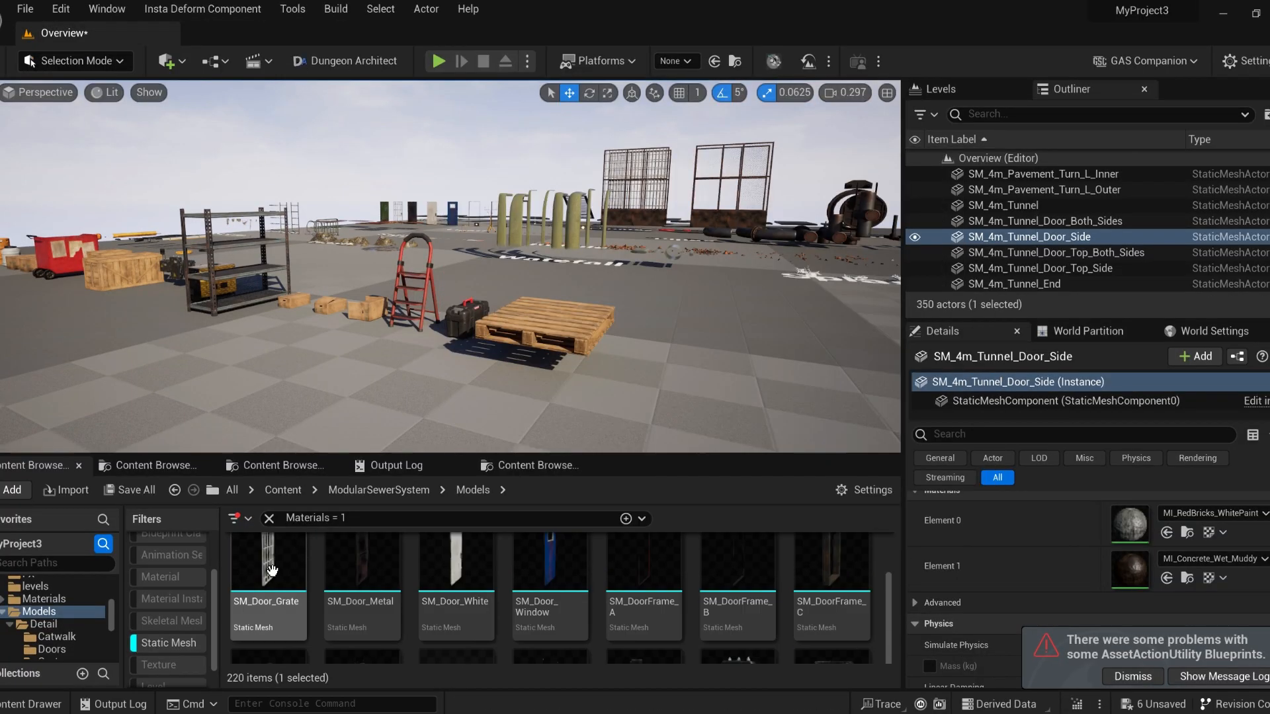
pyautogui.rightClick(275, 563)
pyautogui.click(326, 36)
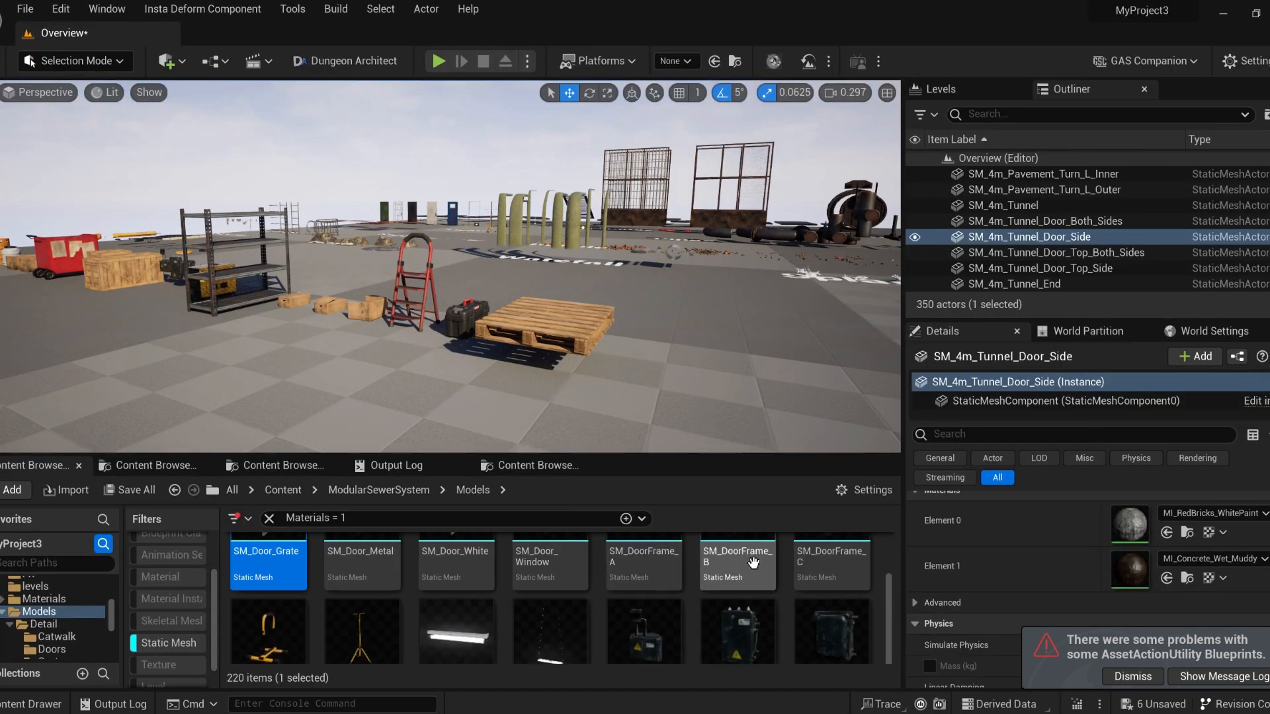
pyautogui.rightClick(646, 625)
pyautogui.click(804, 45)
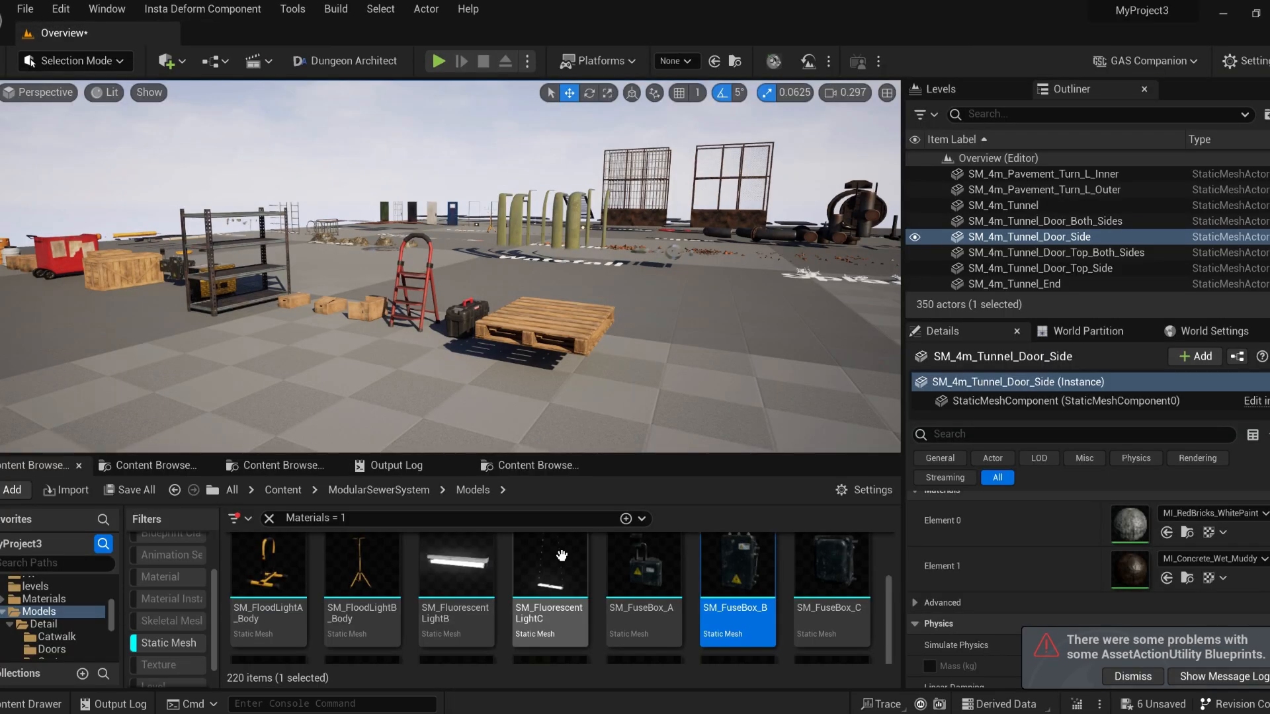
# - Open SM_FloodLightB_Body in the UV Editor and view the tripod model alongside its UV layout
pyautogui.rightClick(369, 580)
pyautogui.click(424, 18)
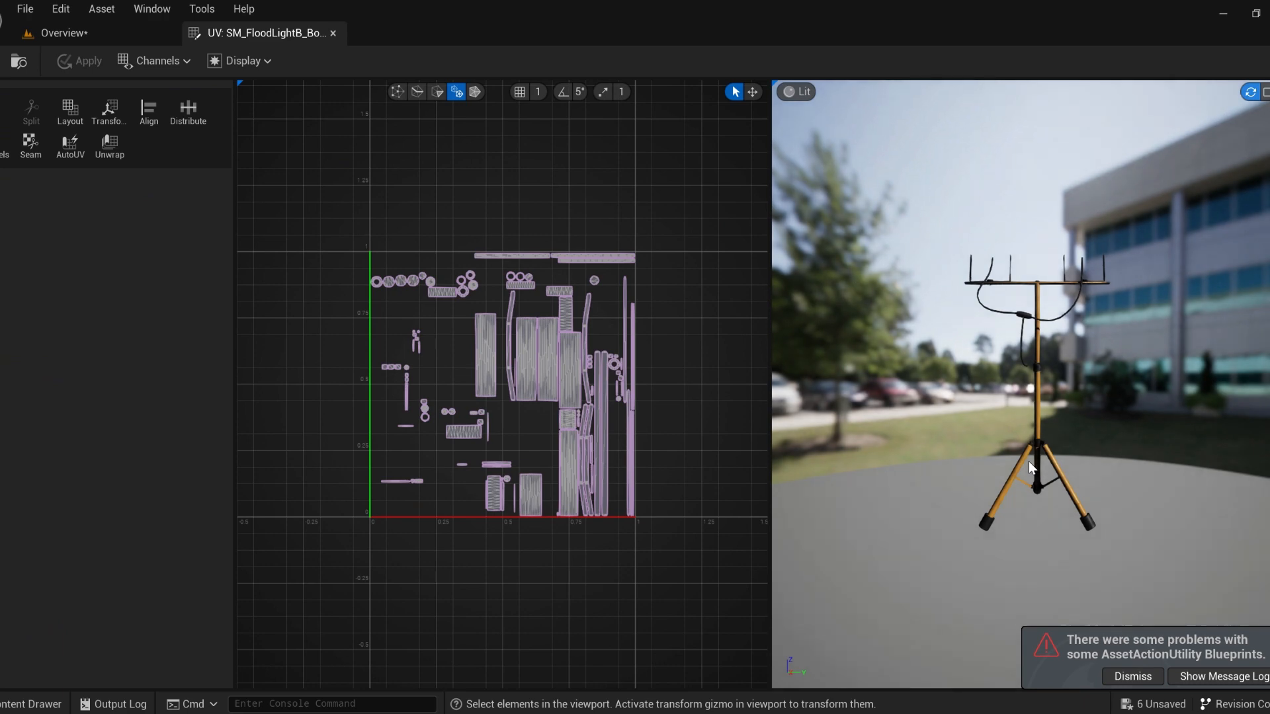
pyautogui.moveTo(1029, 462); pyautogui.dragTo(1034, 339)
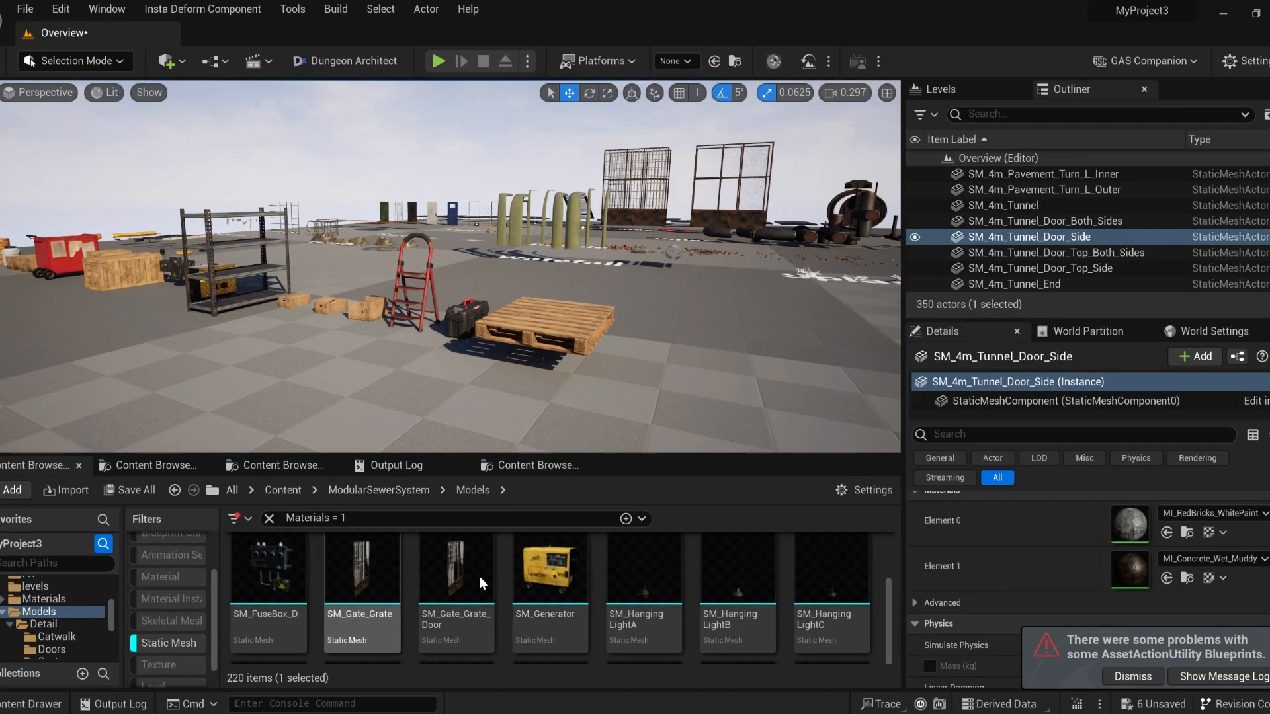
# - Open SM_Generator in the UV Editor and examine the UV islands of its body and underside
pyautogui.rightClick(543, 585)
pyautogui.click(595, 17)
pyautogui.moveTo(1032, 383); pyautogui.dragTo(1138, 384)
pyautogui.scroll(5, 992, 369)
pyautogui.click(992, 368)
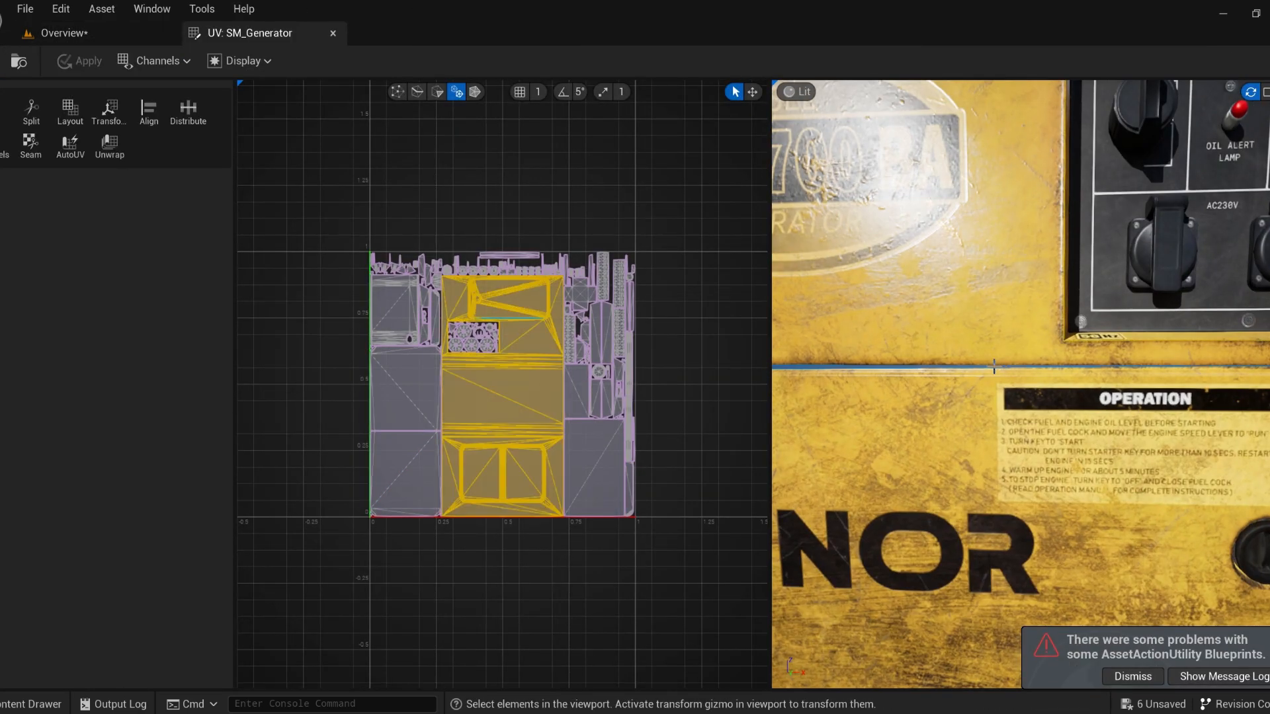
pyautogui.scroll(-5, 993, 369)
pyautogui.moveTo(1031, 384); pyautogui.dragTo(1124, 384)
pyautogui.moveTo(1038, 449); pyautogui.dragTo(959, 331)
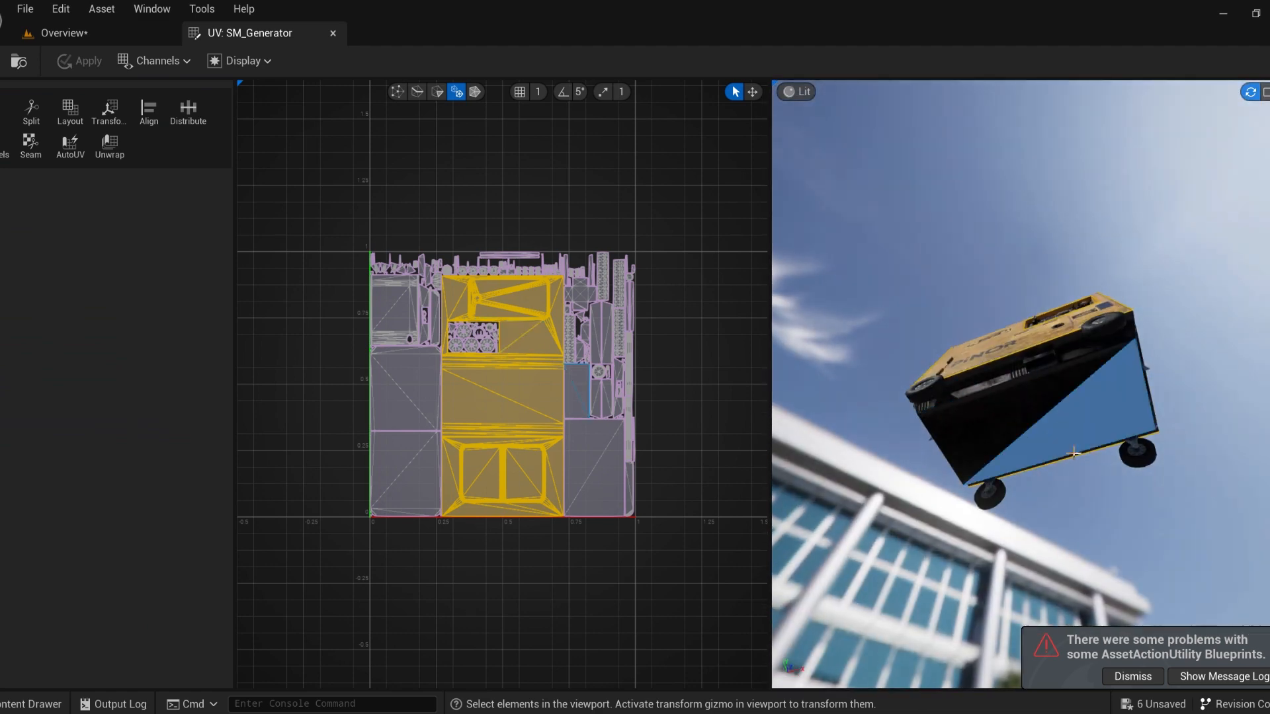
# - Examine the UV islands of the generator's underside and remaining body parts, and close its UV layout
pyautogui.click(1051, 420)
pyautogui.moveTo(1050, 420); pyautogui.dragTo(974, 482)
pyautogui.click(1003, 487)
pyautogui.moveTo(997, 359); pyautogui.dragTo(997, 463)
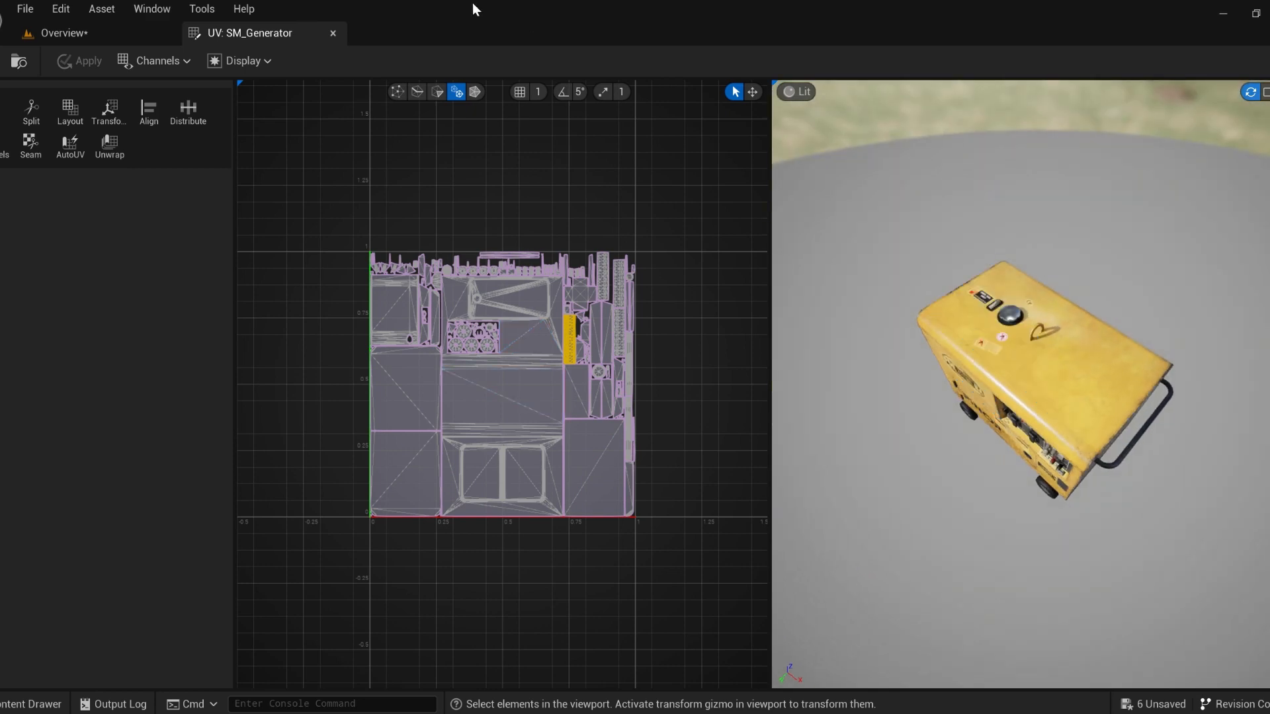
pyautogui.click(333, 33)
# - Open SM_MetalShelf in the UV Editor and view the shelf model beside its UV layout
pyautogui.scroll(-4, 603, 609)
pyautogui.rightClick(561, 595)
pyautogui.click(641, 201)
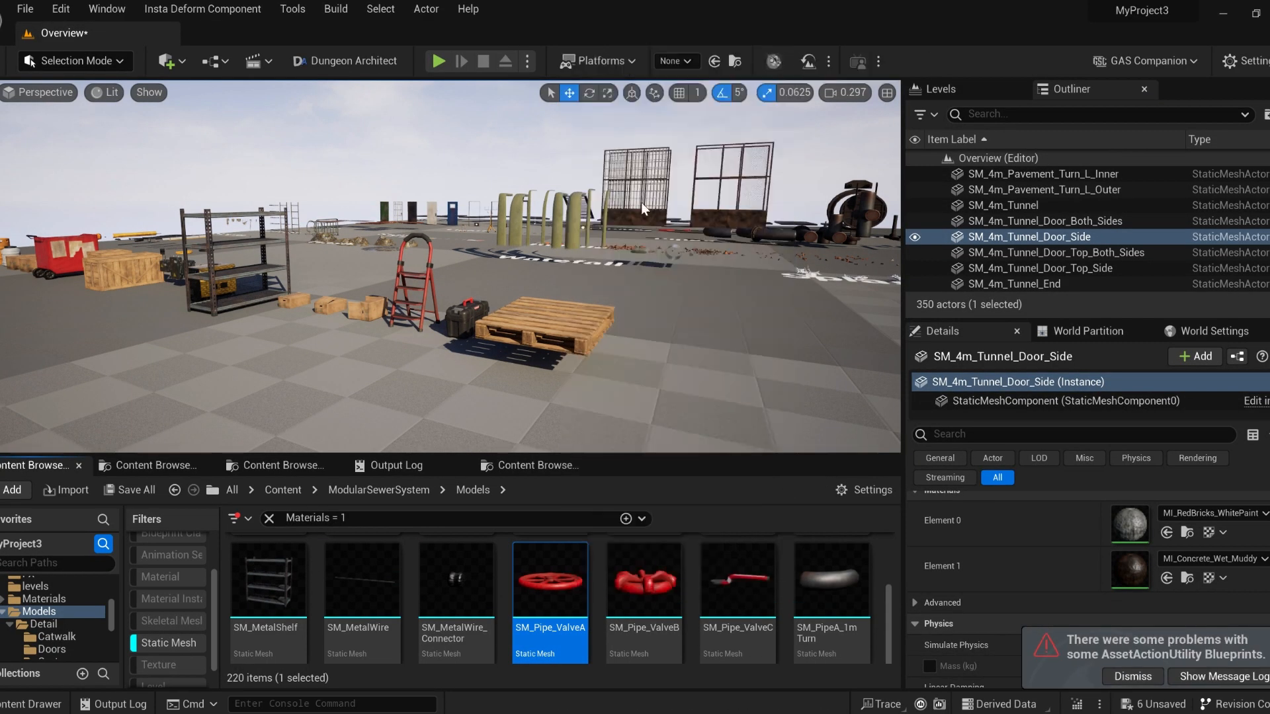
pyautogui.click(576, 396)
pyautogui.moveTo(995, 330); pyautogui.dragTo(995, 406)
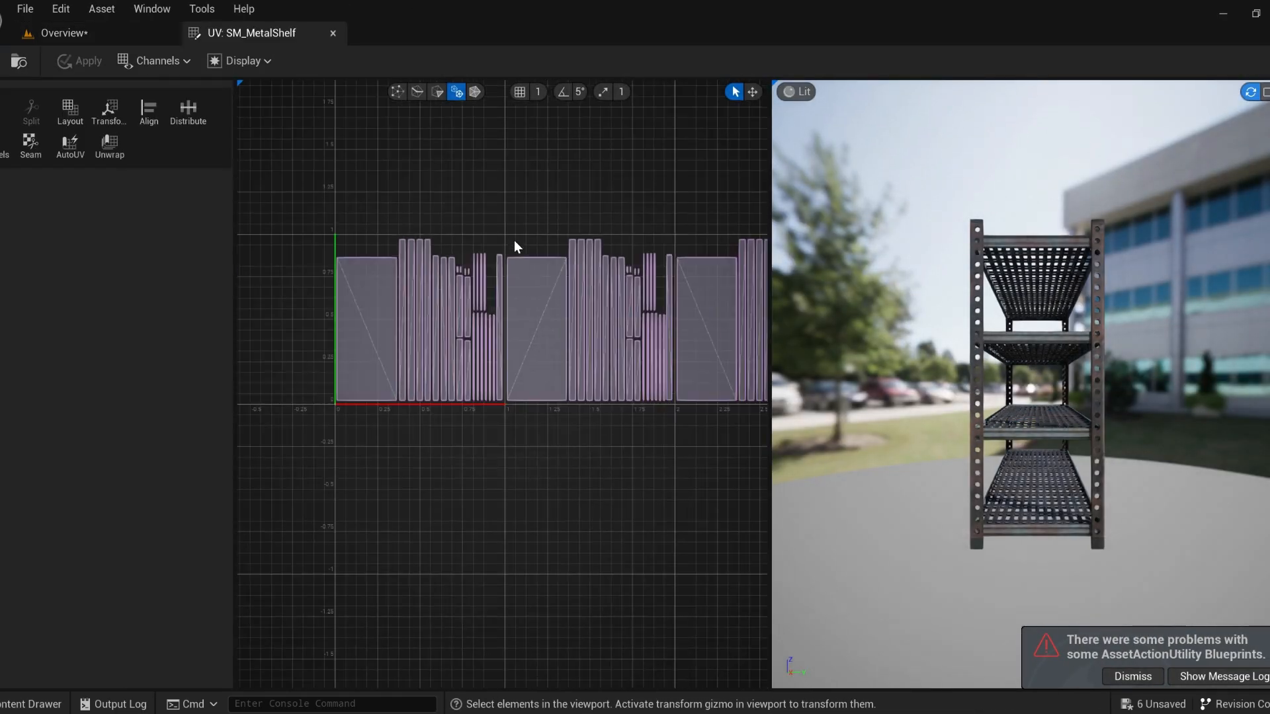
# - Select the metal shelf's shelf surfaces and upright posts to examine their islands across the UV tiles
pyautogui.scroll(-5, 514, 240)
pyautogui.scroll(5, 467, 236)
pyautogui.moveTo(466, 236); pyautogui.dragTo(582, 222, button='right')
pyautogui.scroll(4, 478, 331)
pyautogui.click(1068, 291)
pyautogui.moveTo(1059, 219); pyautogui.dragTo(1019, 205)
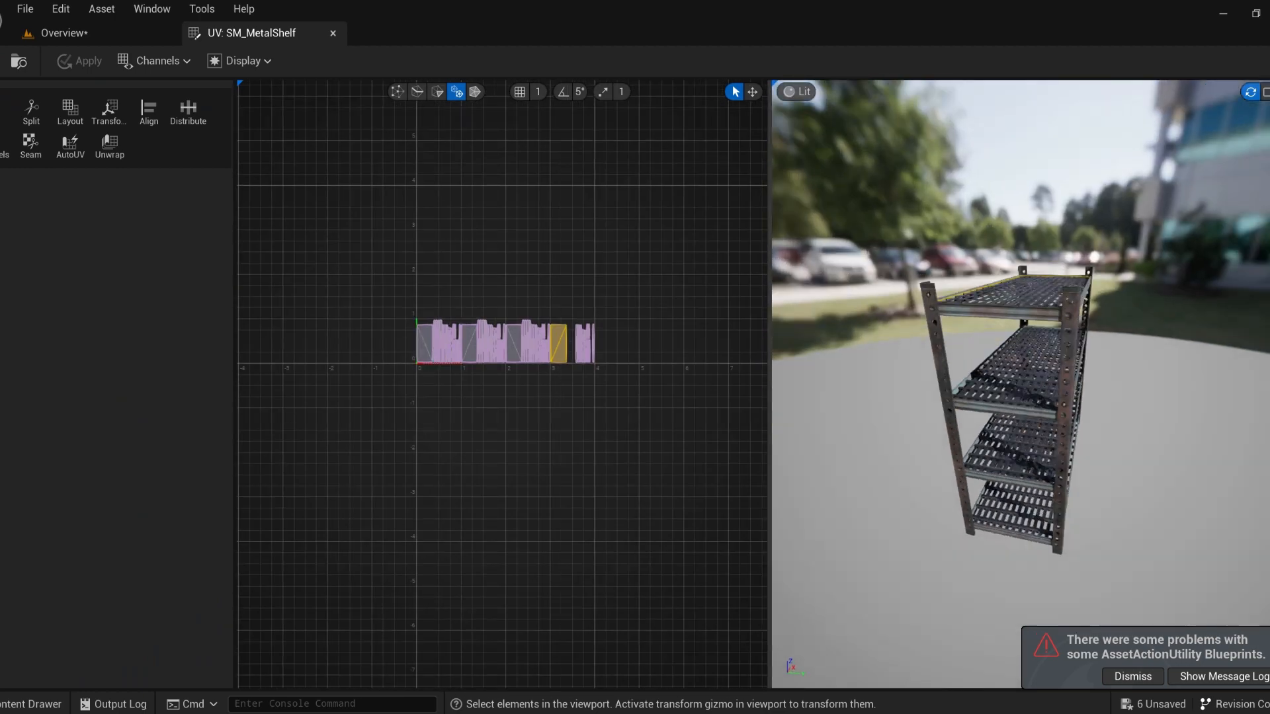
pyautogui.moveTo(1022, 370); pyautogui.dragTo(1029, 371)
pyautogui.click(1019, 373)
pyautogui.scroll(3, 368, 310)
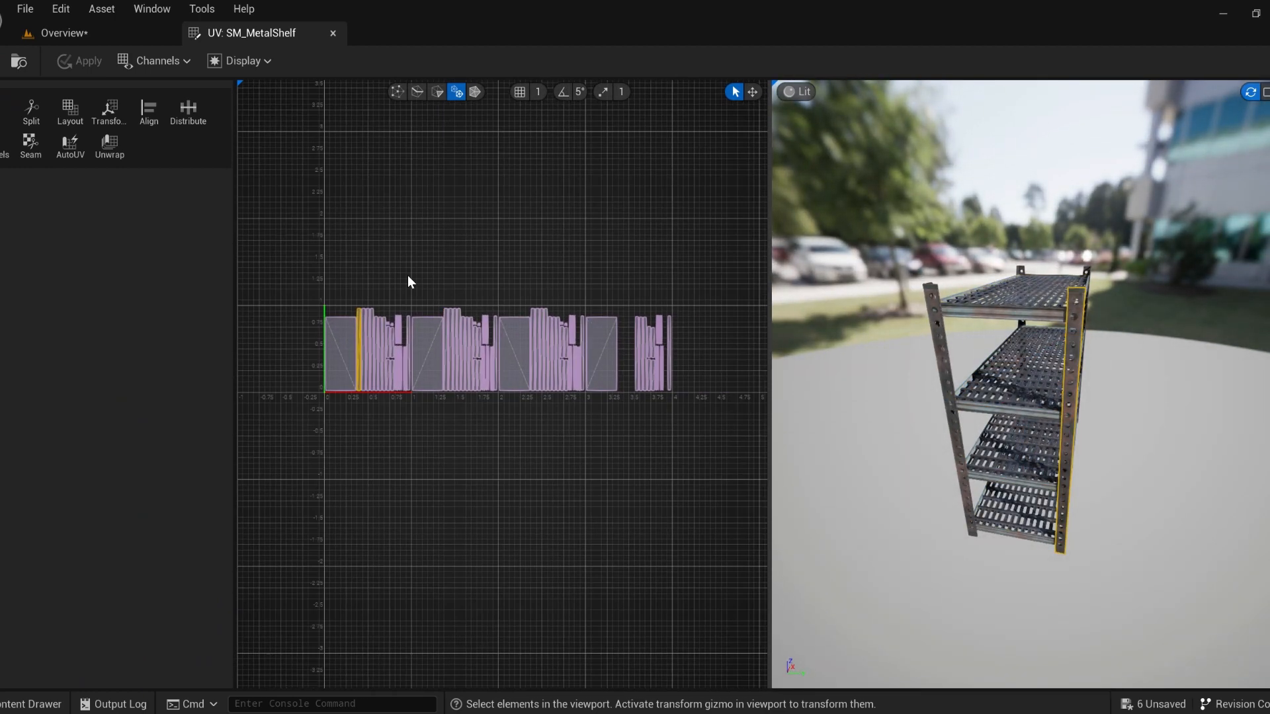
pyautogui.click(940, 351)
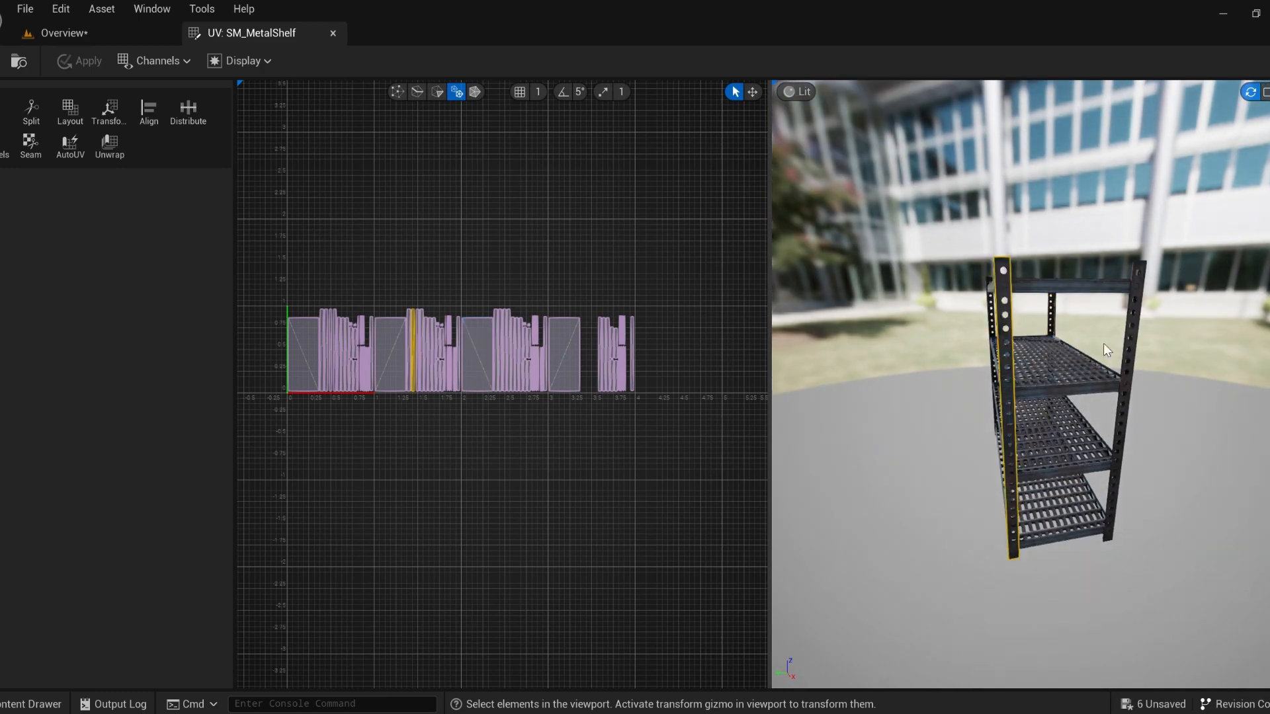
pyautogui.click(1103, 343)
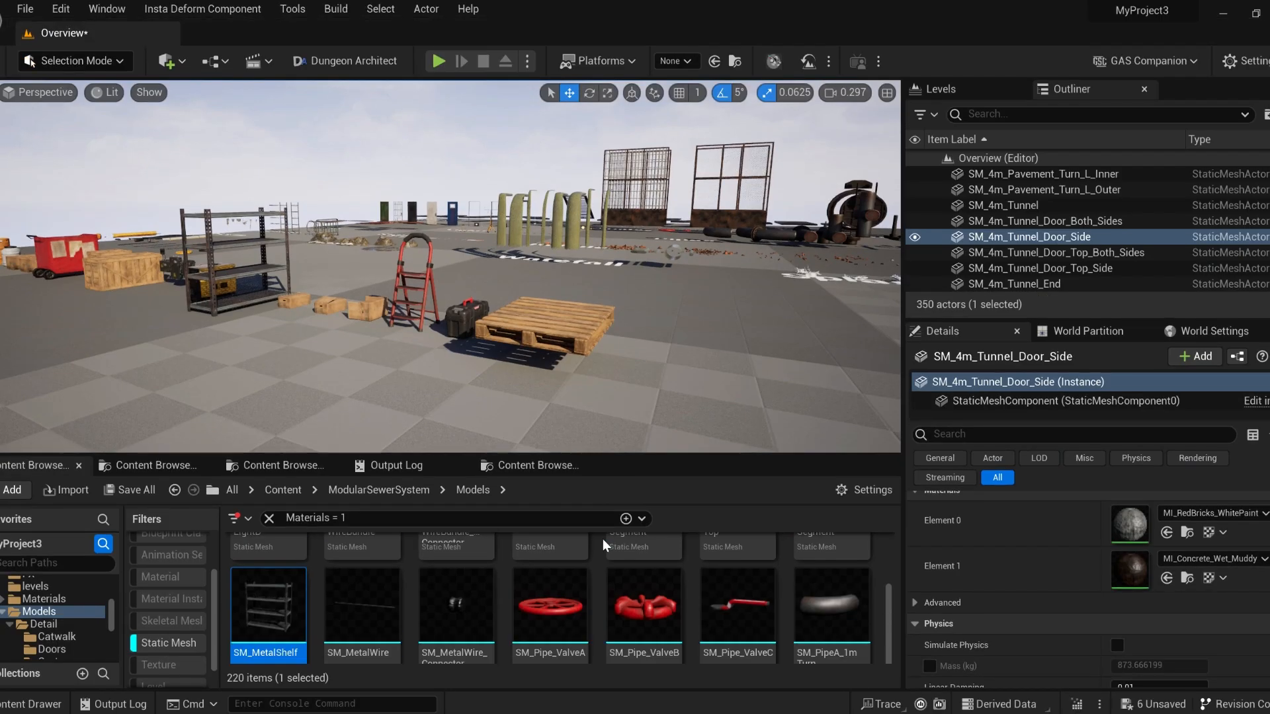
# - Locate the SM_StepLadder asset from the ladder placed in the level and open it in the UV Editor
pyautogui.scroll(-5, 602, 538)
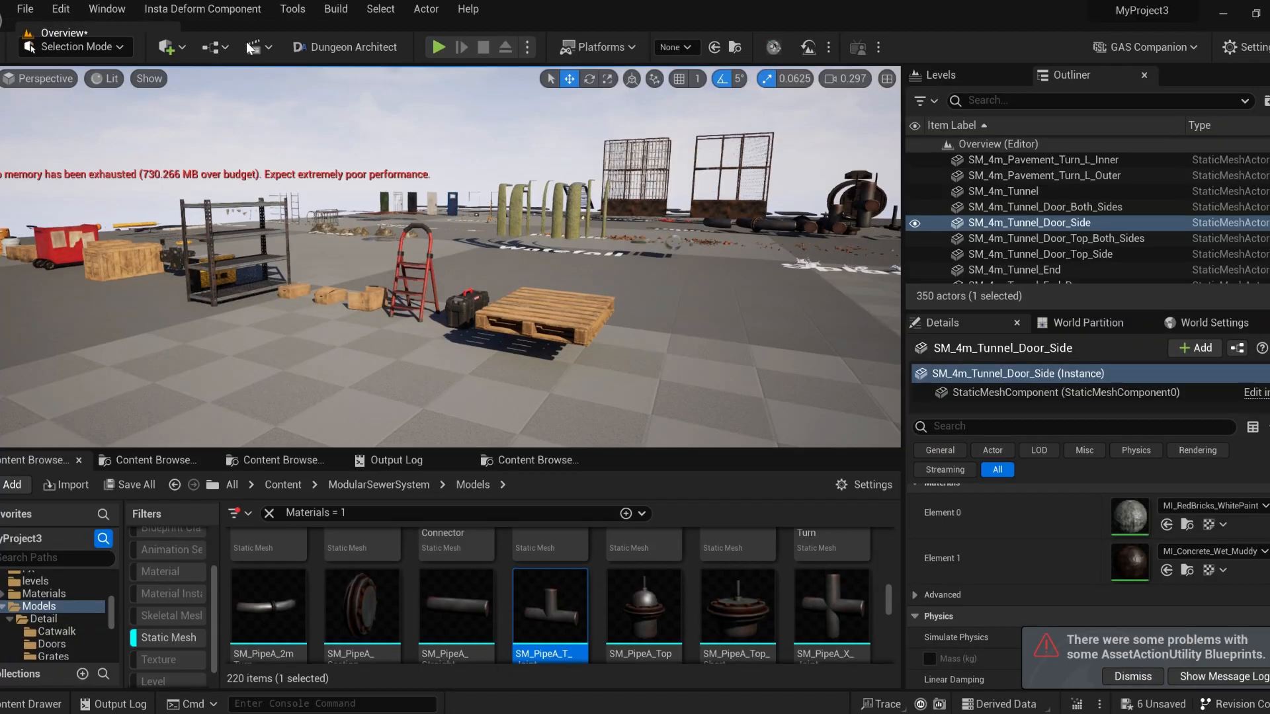
pyautogui.scroll(-3, 606, 585)
pyautogui.scroll(-10, 679, 604)
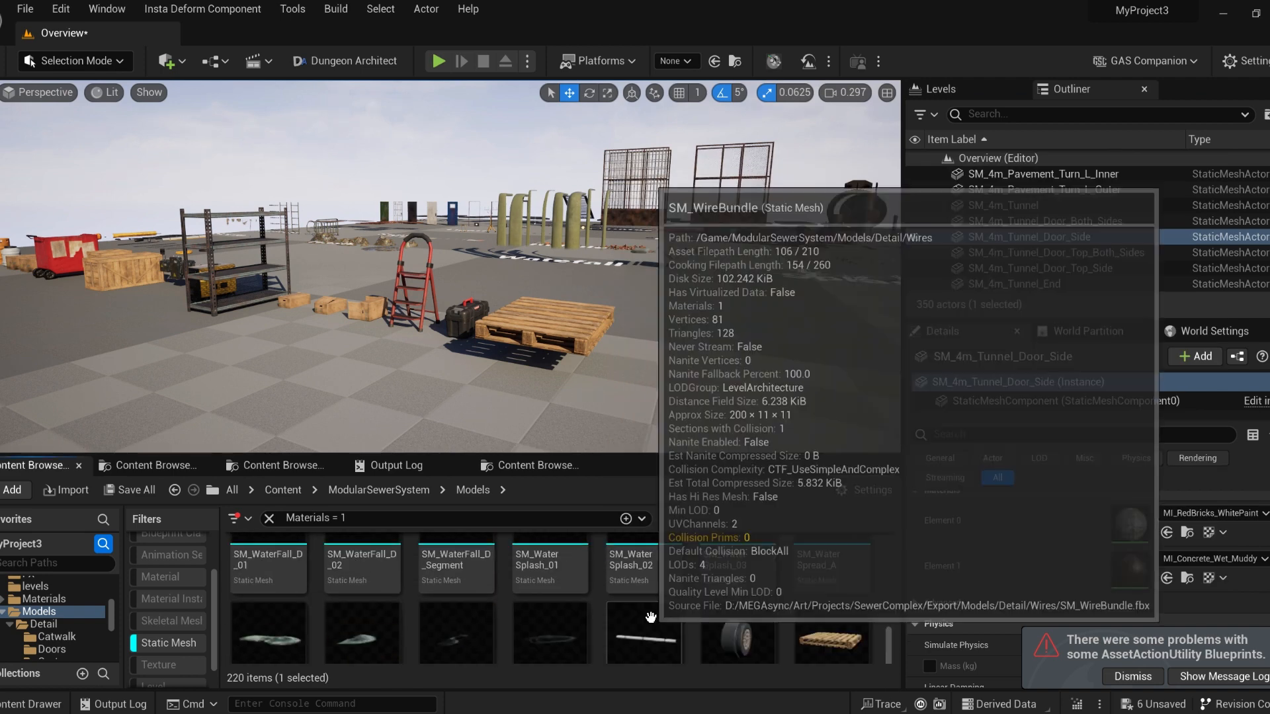
pyautogui.click(416, 290)
pyautogui.hotkey('ctrl', 'b')
pyautogui.rightClick(269, 640)
pyautogui.click(362, 102)
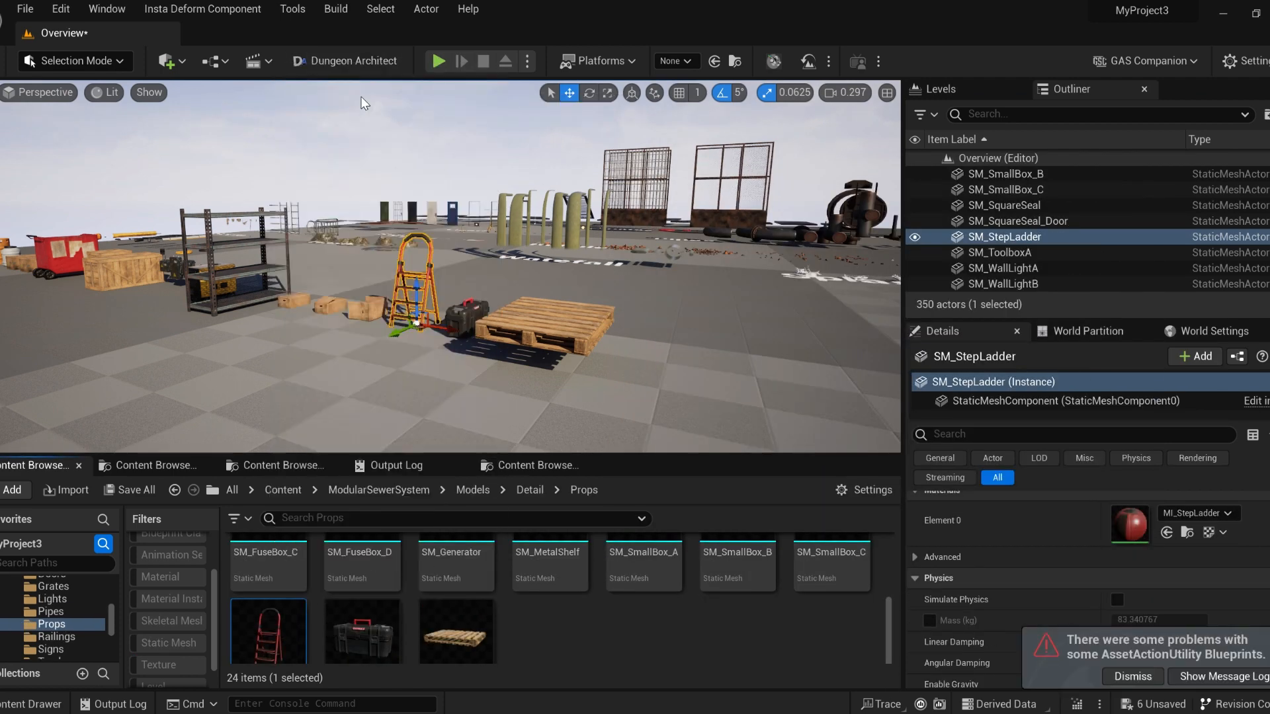
# - Examine the UV islands of the step ladder's treads and top handle
pyautogui.scroll(-5, 463, 252)
pyautogui.click(1034, 486)
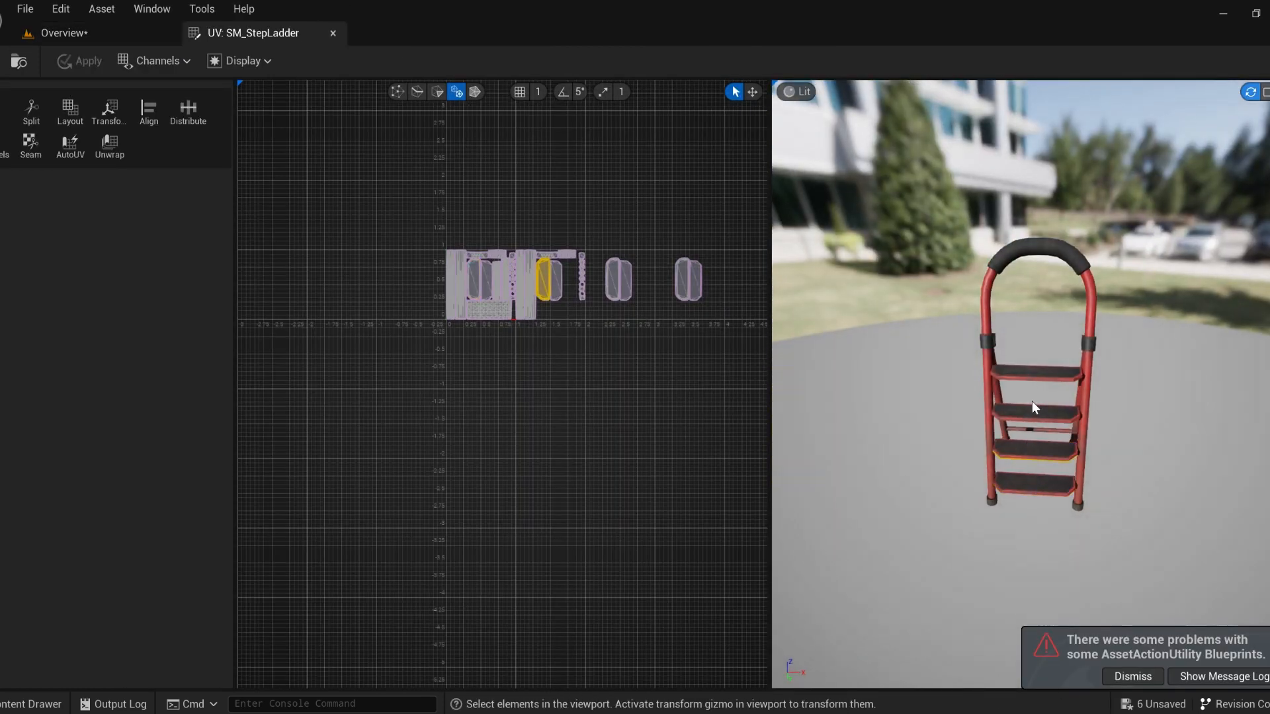
pyautogui.click(1044, 244)
pyautogui.keyDown('alt'); pyautogui.moveTo(1045, 244); pyautogui.dragTo(1032, 285); pyautogui.keyUp('alt')
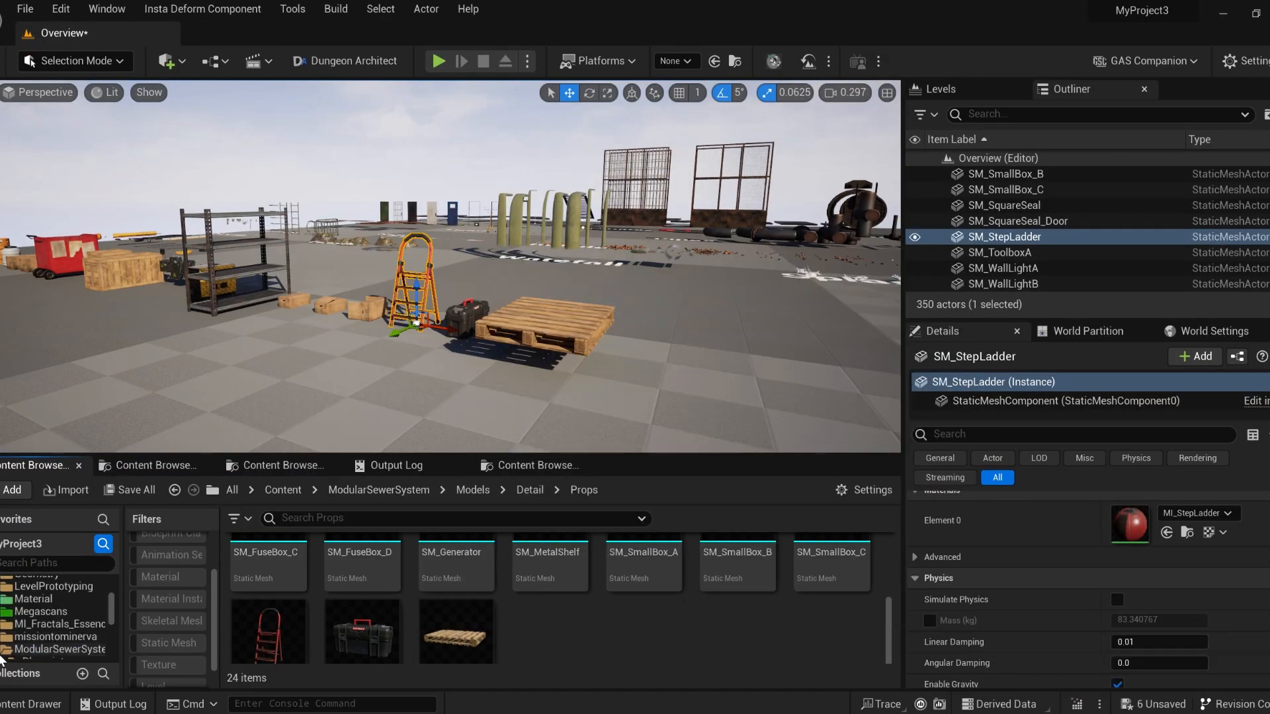
# - Open the ModularSewerSystem Blueprints folder and place a BP_SewerDoor on an empty area of the floor
pyautogui.click(3, 660)
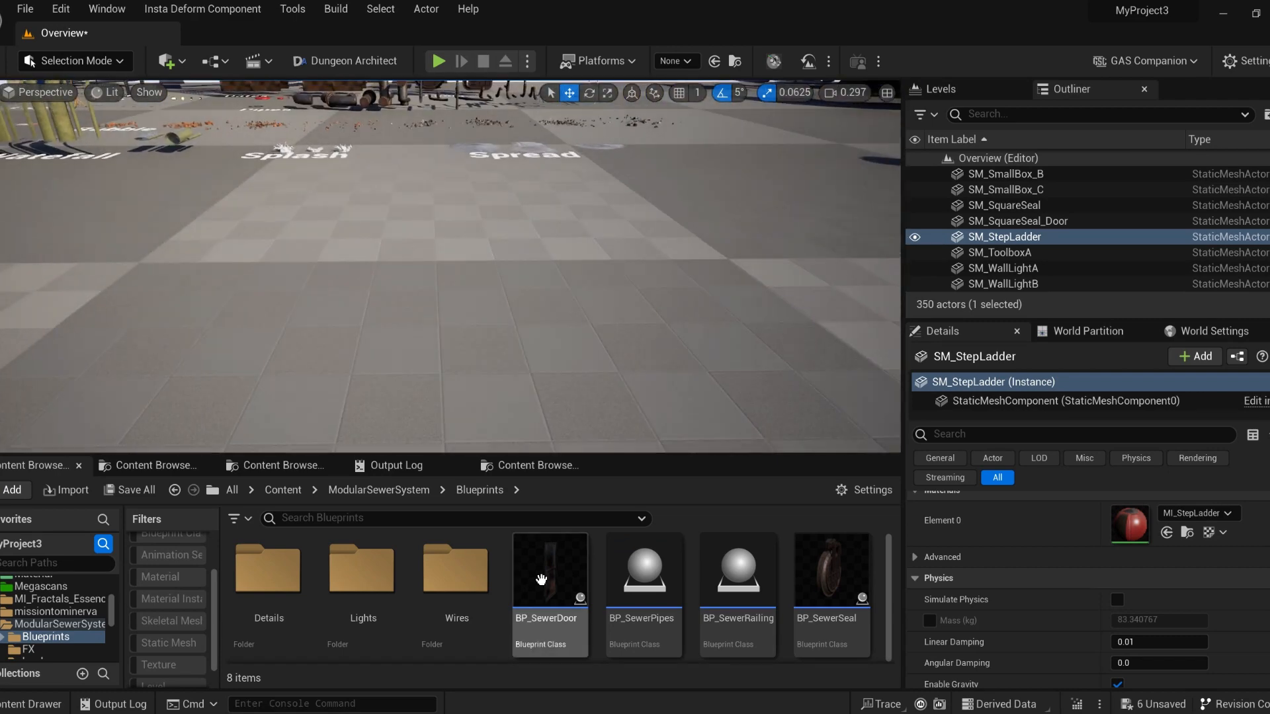
pyautogui.moveTo(542, 579); pyautogui.dragTo(434, 334)
pyautogui.scroll(5, 1090, 588)
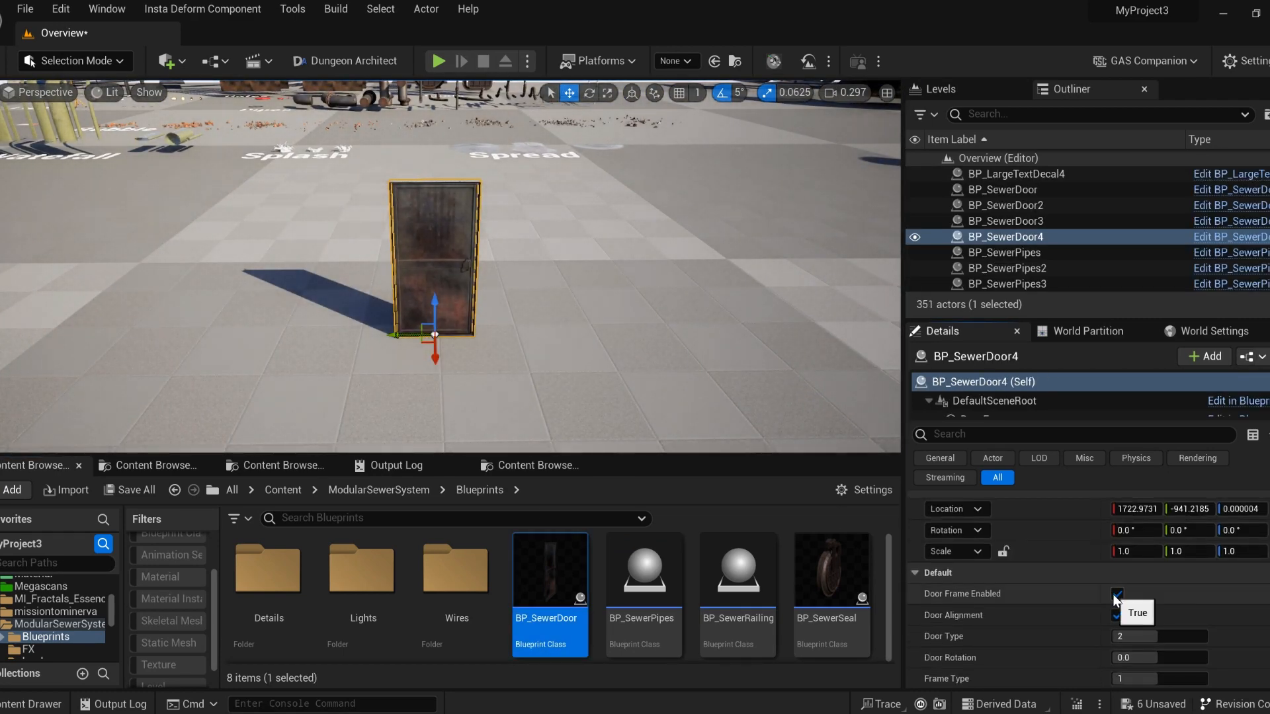
# - Toggle the sewer door's Door Alignment, try Door Type 1, and set Door Type 2 with a Door Rotation of about 59.76
pyautogui.click(1119, 616)
pyautogui.click(1119, 617)
pyautogui.moveTo(1132, 639); pyautogui.dragTo(1121, 639)
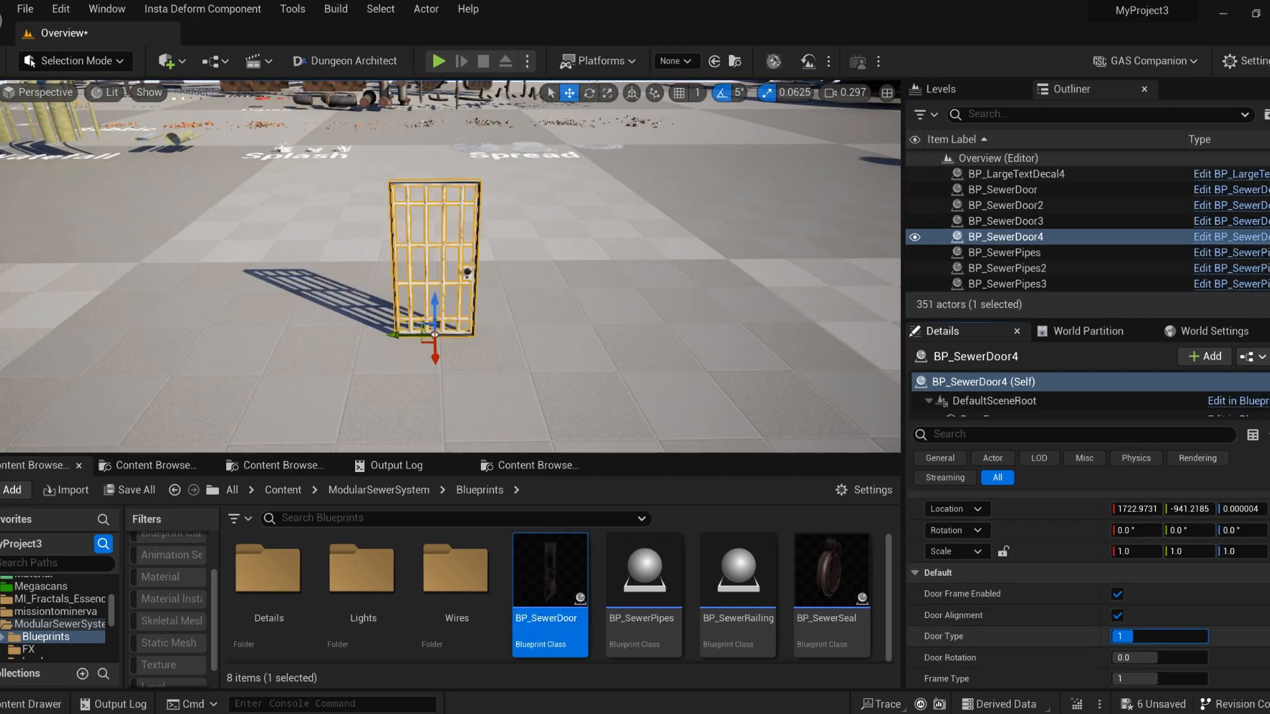
pyautogui.moveTo(1205, 637)
pyautogui.mouseDown()
pyautogui.moveTo(1128, 639)
pyautogui.moveTo(1194, 658)
pyautogui.mouseUp()
pyautogui.moveTo(1157, 637); pyautogui.dragTo(1199, 629)
pyautogui.scroll(-2, 1088, 642)
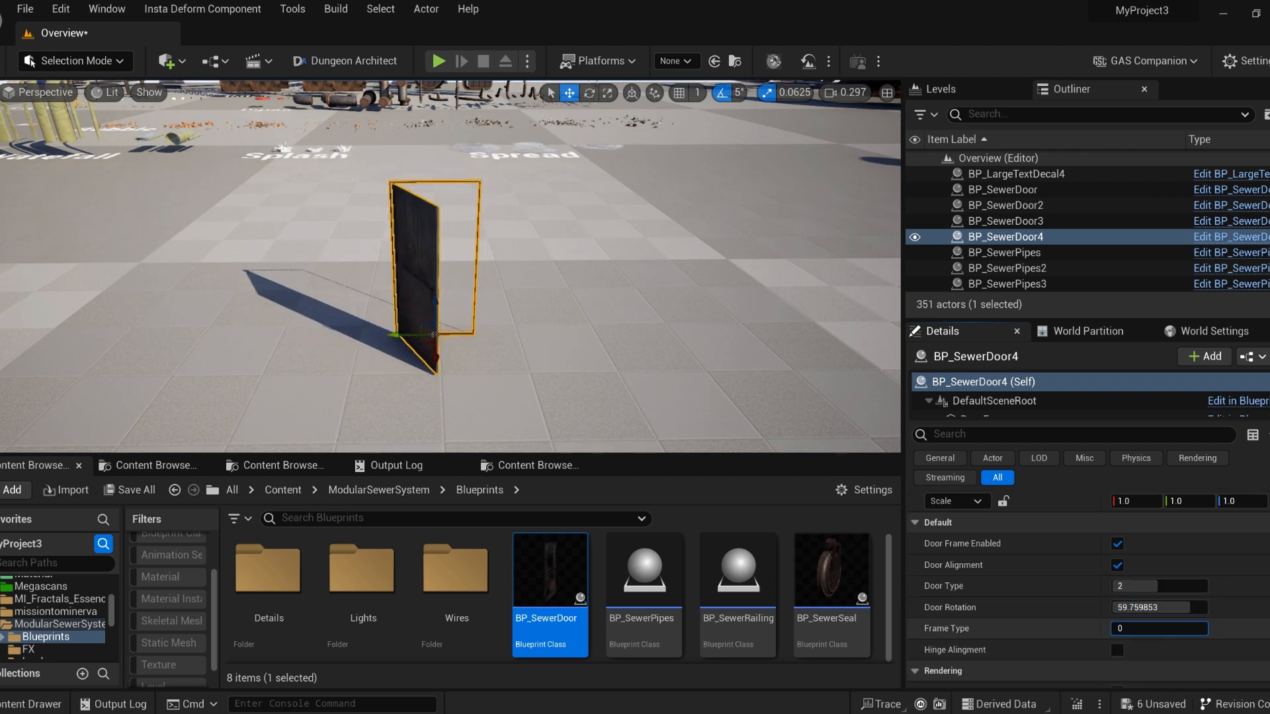
# - Try the door's Hinge Alignment option with Frame Type 2, and delete the door from the level
pyautogui.click(1113, 653)
pyautogui.click(1114, 652)
pyautogui.moveTo(662, 318)
pyautogui.mouseDown(button='right')
pyautogui.moveTo(463, 298)
pyautogui.moveTo(661, 317)
pyautogui.mouseUp(button='right')
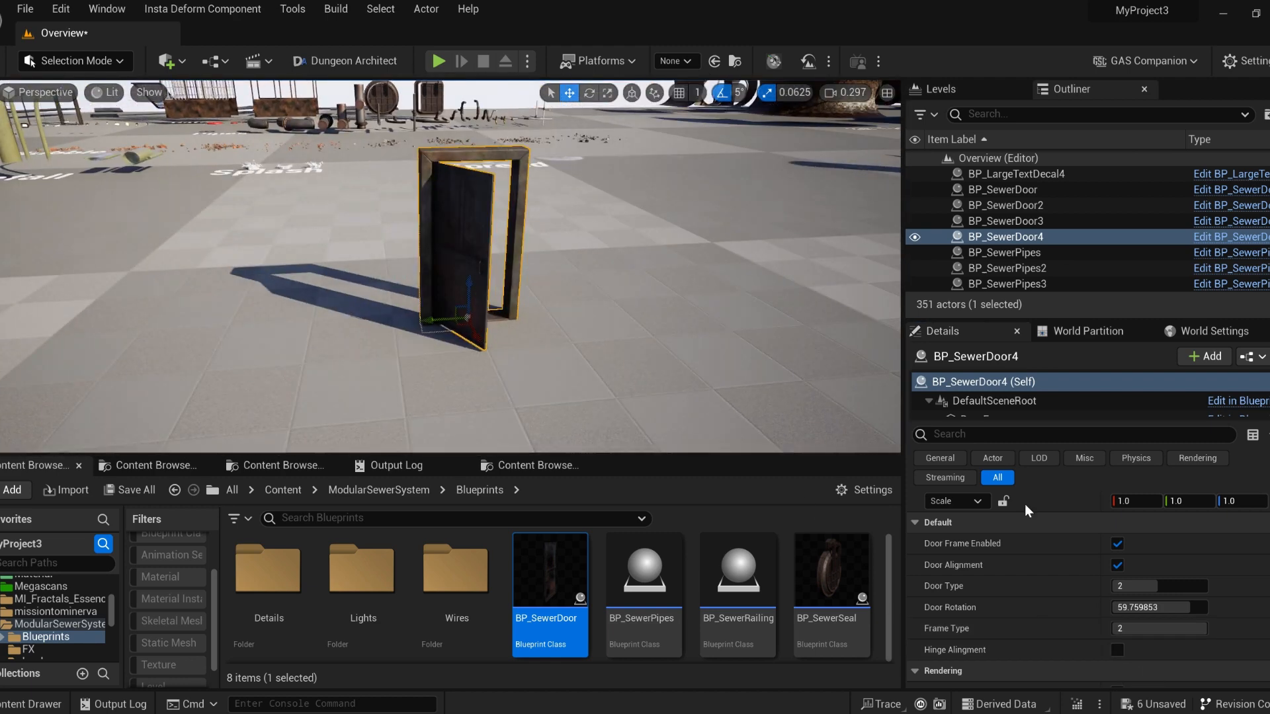
pyautogui.scroll(-2, 1052, 606)
pyautogui.press('Delete')
# - Place a BP_SewerPipes in the level and raise it to a height of about 123
pyautogui.moveTo(655, 588); pyautogui.dragTo(457, 354)
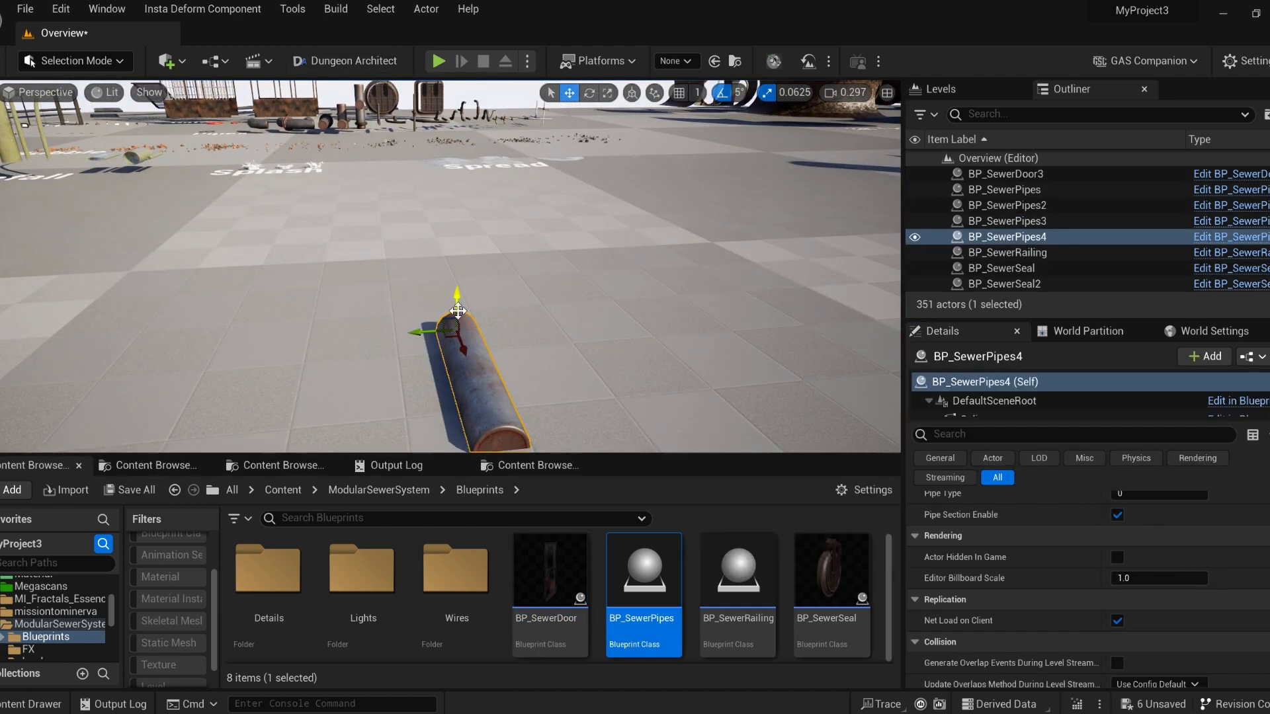
pyautogui.moveTo(458, 296); pyautogui.dragTo(458, 203)
pyautogui.moveTo(510, 318); pyautogui.dragTo(608, 317, button='right')
# - Cycle the sewer pipe's Pipe Type through 1, 2 and 3, and set it back to 0
pyautogui.scroll(2, 1020, 538)
pyautogui.write('1')
pyautogui.press('Return')
pyautogui.write('2')
pyautogui.press('Return')
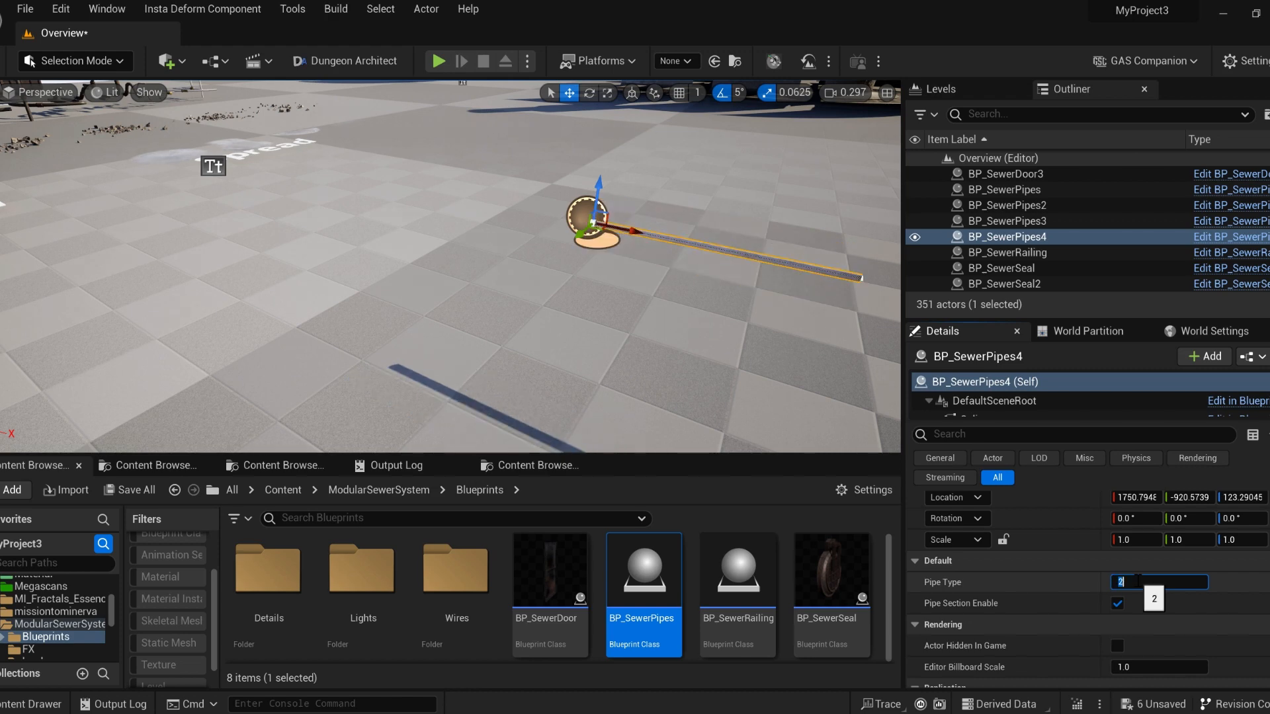
pyautogui.write('3')
pyautogui.press('Return')
pyautogui.write('0')
# - Toggle the sewer pipe's Pipe Section Enable option off and on
pyautogui.moveTo(750, 322); pyautogui.dragTo(826, 291, button='right')
pyautogui.click(1117, 604)
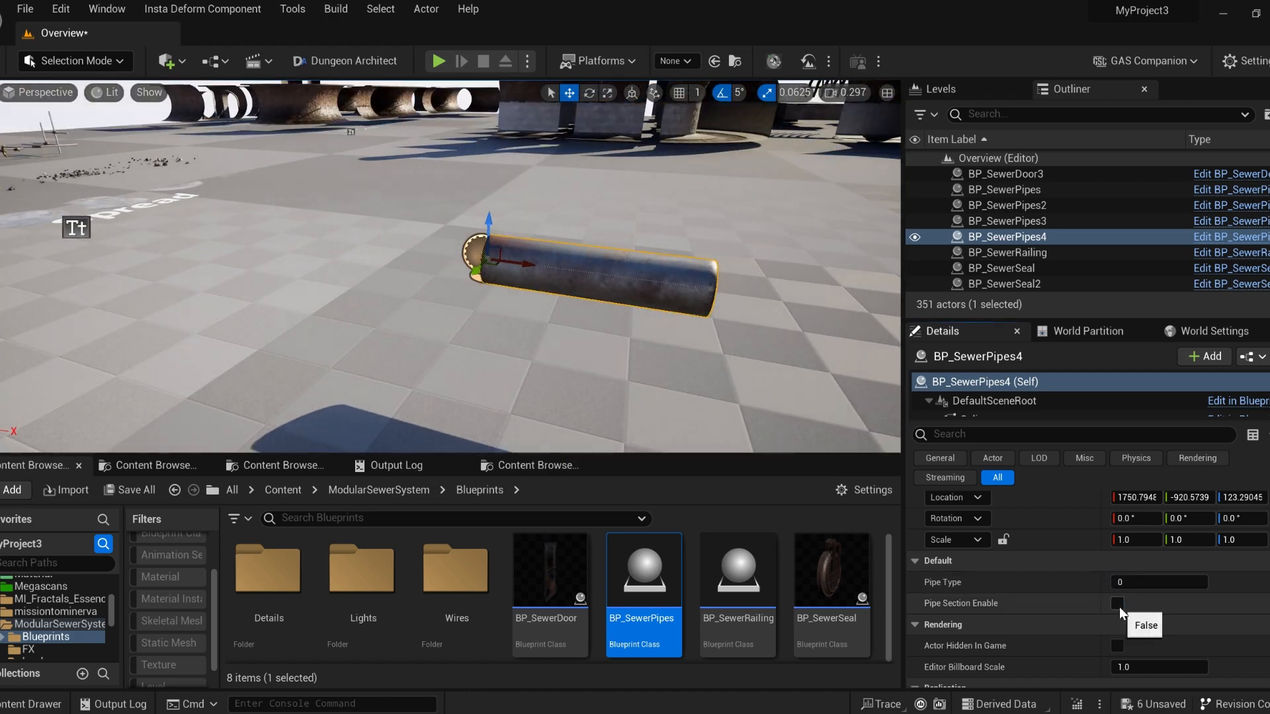
pyautogui.click(1117, 605)
# - Extend the sewer pipe from its end spline point with additional points, bending the last section toward the camera
pyautogui.click(710, 289)
pyautogui.moveTo(678, 304); pyautogui.dragTo(767, 294, button='right')
pyautogui.keyDown('alt'); pyautogui.moveTo(601, 249); pyautogui.dragTo(786, 286); pyautogui.keyUp('alt')
pyautogui.moveTo(786, 285); pyautogui.dragTo(866, 262, button='right')
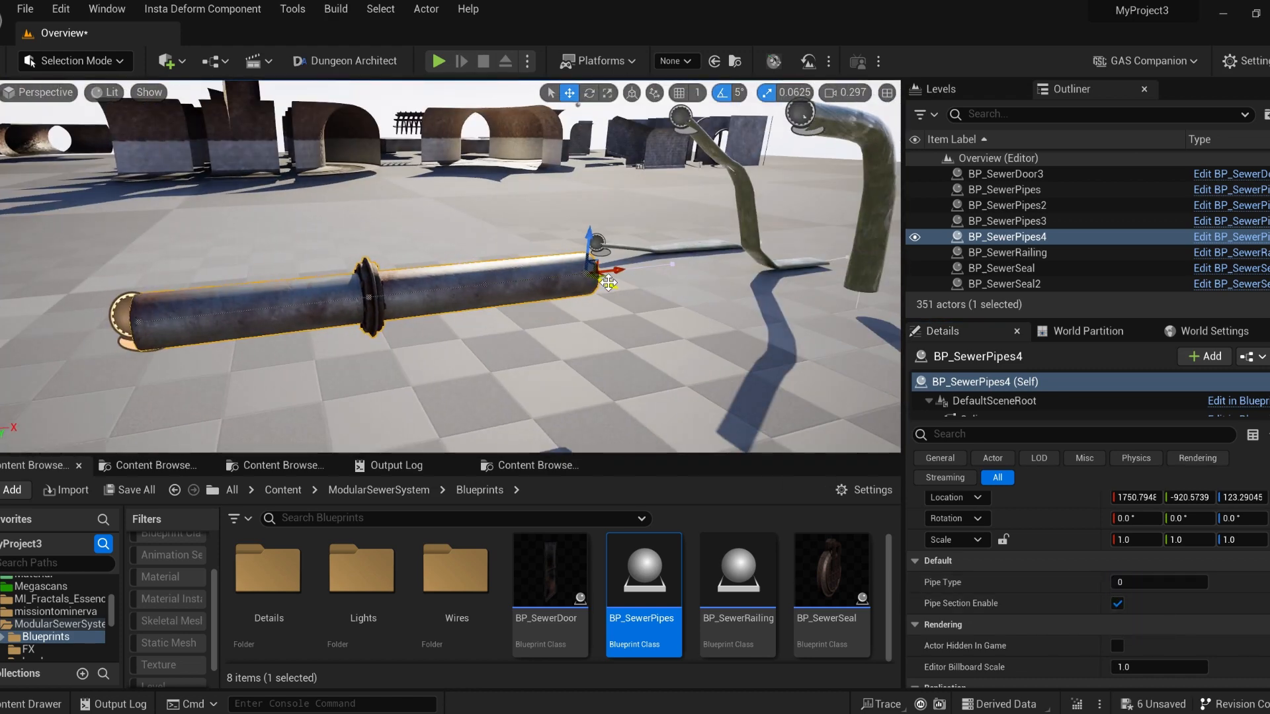
pyautogui.moveTo(728, 302); pyautogui.dragTo(869, 418)
pyautogui.moveTo(860, 412); pyautogui.dragTo(793, 463, button='right')
# - Turn off Pipe Section Enable on the bent pipe and delete the pipe actor
pyautogui.click(1117, 605)
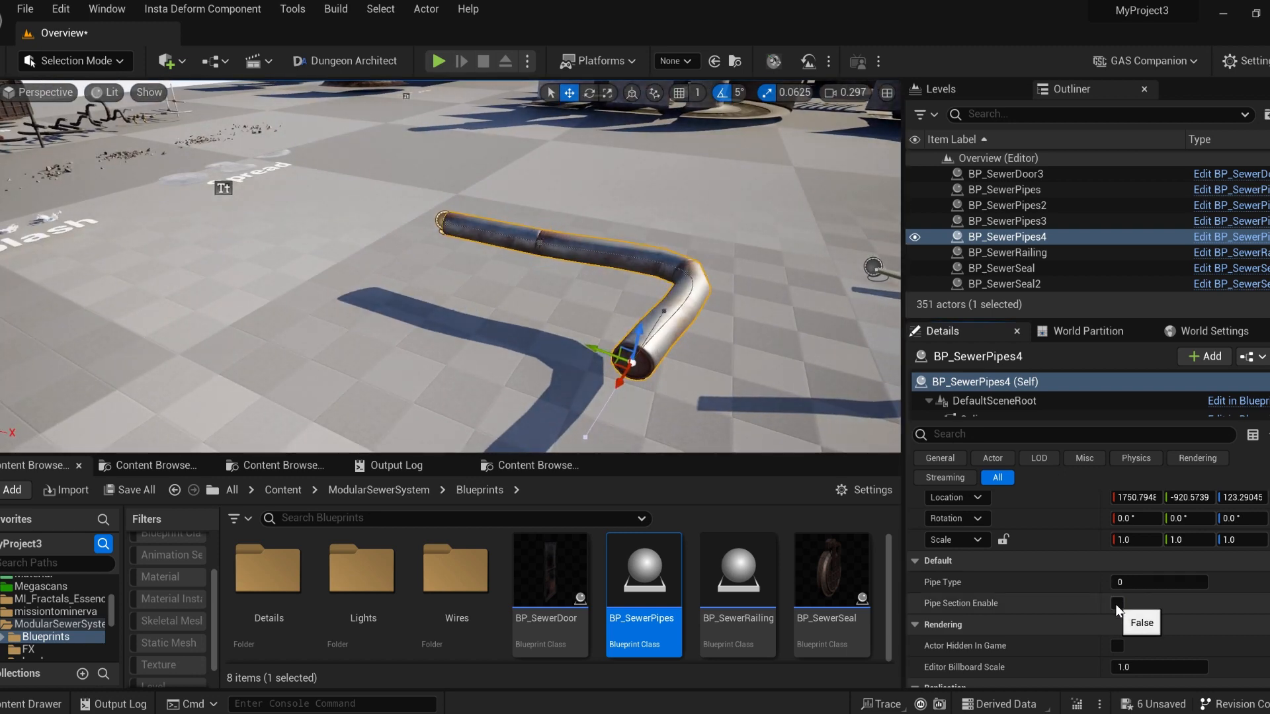
pyautogui.press('Delete')
# - Place a BP_SewerRailing on the floor and extend it with additional spline points in two directions
pyautogui.moveTo(738, 570); pyautogui.dragTo(454, 323)
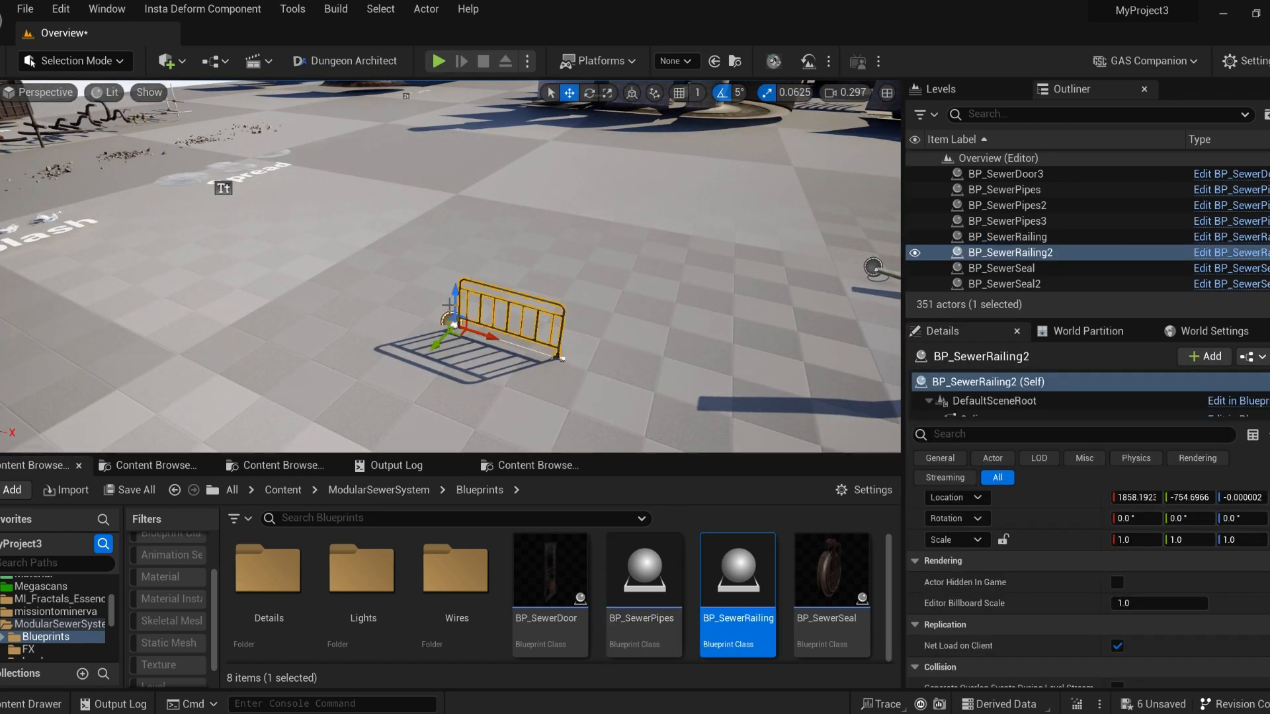
pyautogui.keyDown('alt'); pyautogui.moveTo(615, 295); pyautogui.dragTo(891, 360); pyautogui.keyUp('alt')
pyautogui.moveTo(581, 284); pyautogui.dragTo(721, 331, button='right')
pyautogui.keyDown('alt'); pyautogui.moveTo(357, 210); pyautogui.dragTo(365, 428); pyautogui.keyUp('alt')
pyautogui.moveTo(389, 350); pyautogui.dragTo(242, 301, button='right')
# - Delete the extended sewer railing from the level
pyautogui.press('Delete')
pyautogui.press('Delete')
pyautogui.click(1010, 252)
pyautogui.press('Delete')
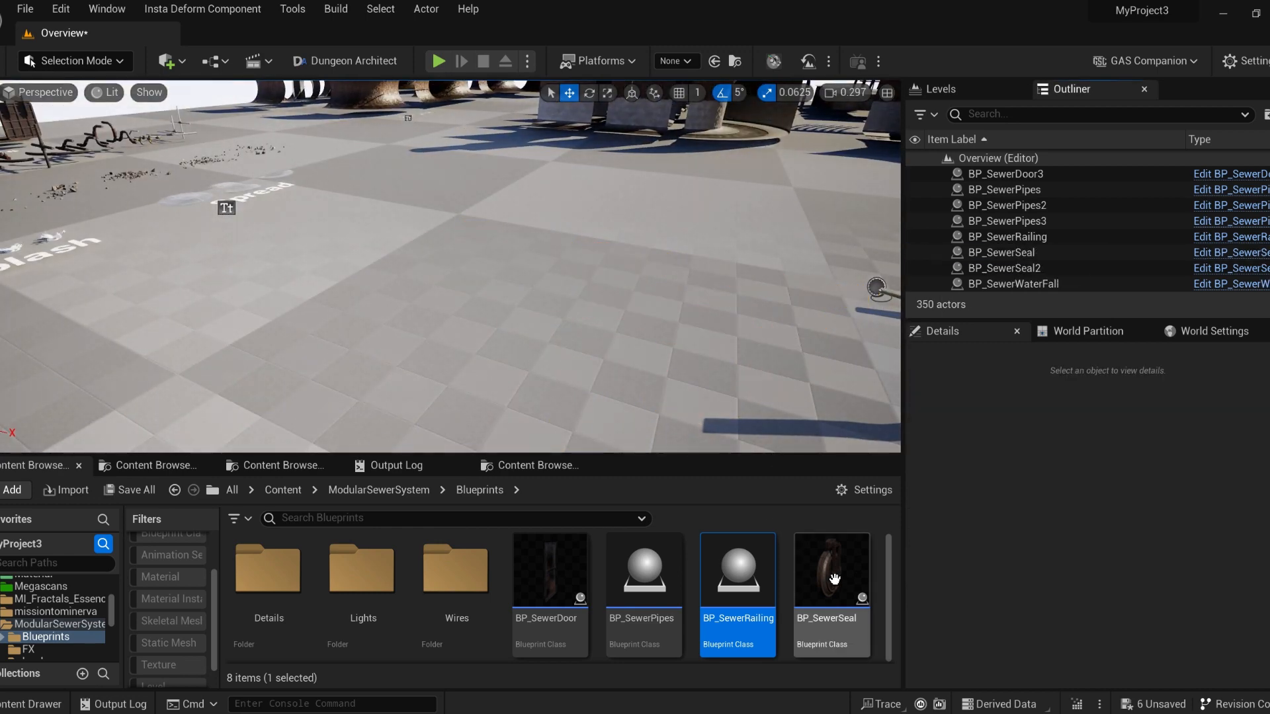
# - Place a BP_SewerSeal with Door Type 1, swing its door open to a Door Rotation of 90, and delete it
pyautogui.moveTo(832, 576); pyautogui.dragTo(389, 305)
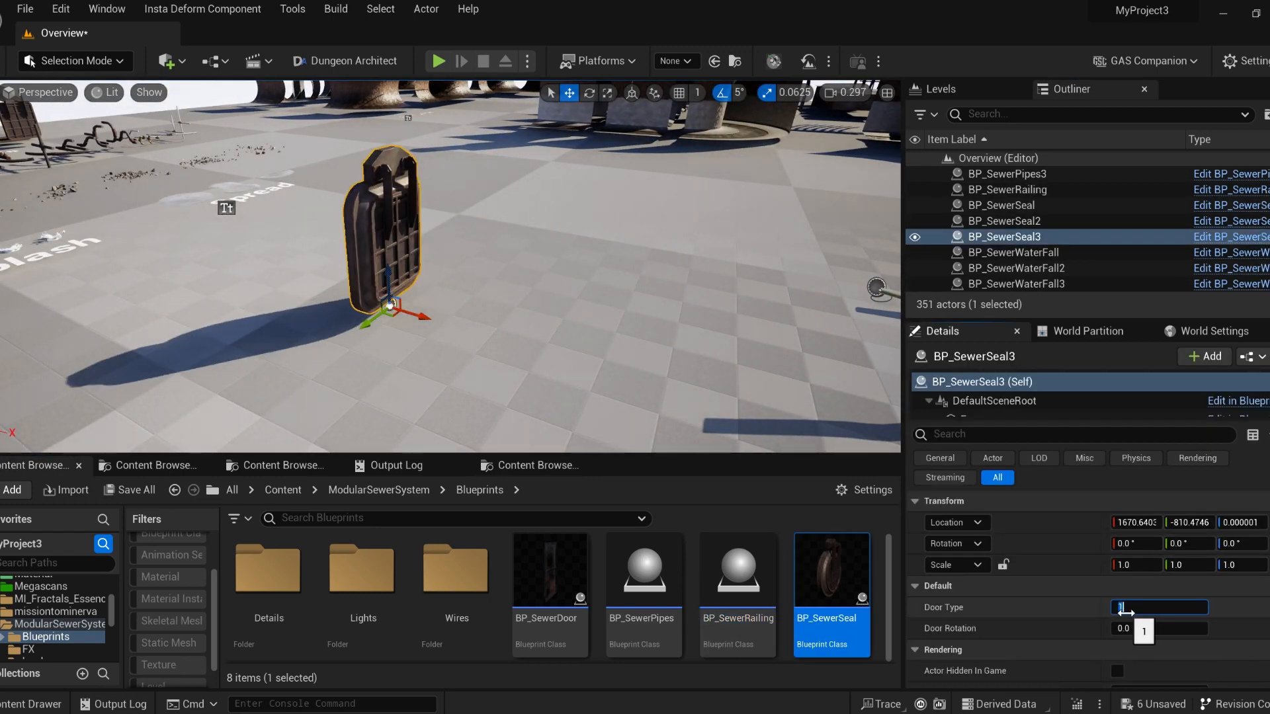
pyautogui.moveTo(1126, 629); pyautogui.dragTo(1200, 629)
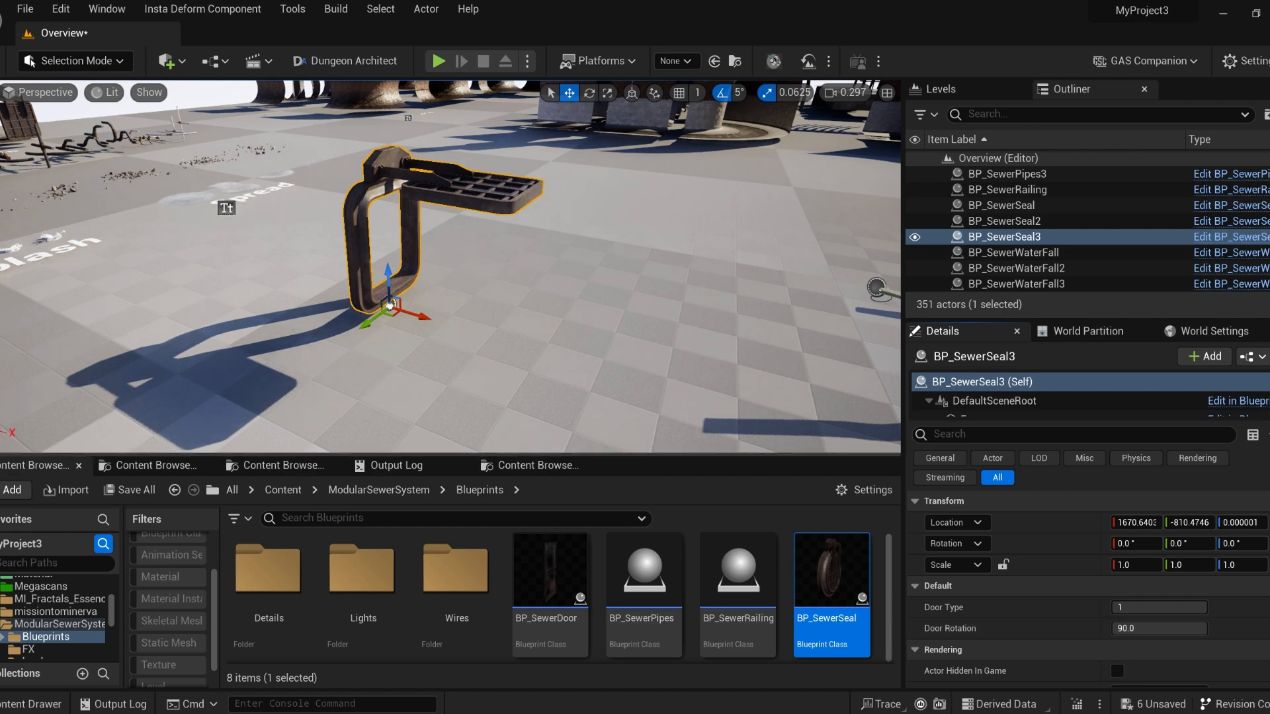
pyautogui.click(361, 256)
pyautogui.press('Delete')
# - Place the sewer waterfall blueprint in the level, raise it above the floor to show its shape, and delete it
pyautogui.scroll(-3, 478, 567)
pyautogui.moveTo(268, 602); pyautogui.dragTo(395, 324)
pyautogui.moveTo(393, 275); pyautogui.dragTo(390, 86)
pyautogui.click(494, 377)
pyautogui.moveTo(493, 377); pyautogui.dragTo(476, 351, button='right')
pyautogui.click(492, 298)
pyautogui.press('Delete')
# - Place a BP_WIres from the Wires folder, try extending it from its end spline point, and delete it
pyautogui.scroll(2, 463, 589)
pyautogui.doubleClick(462, 590)
pyautogui.moveTo(351, 608); pyautogui.dragTo(473, 302)
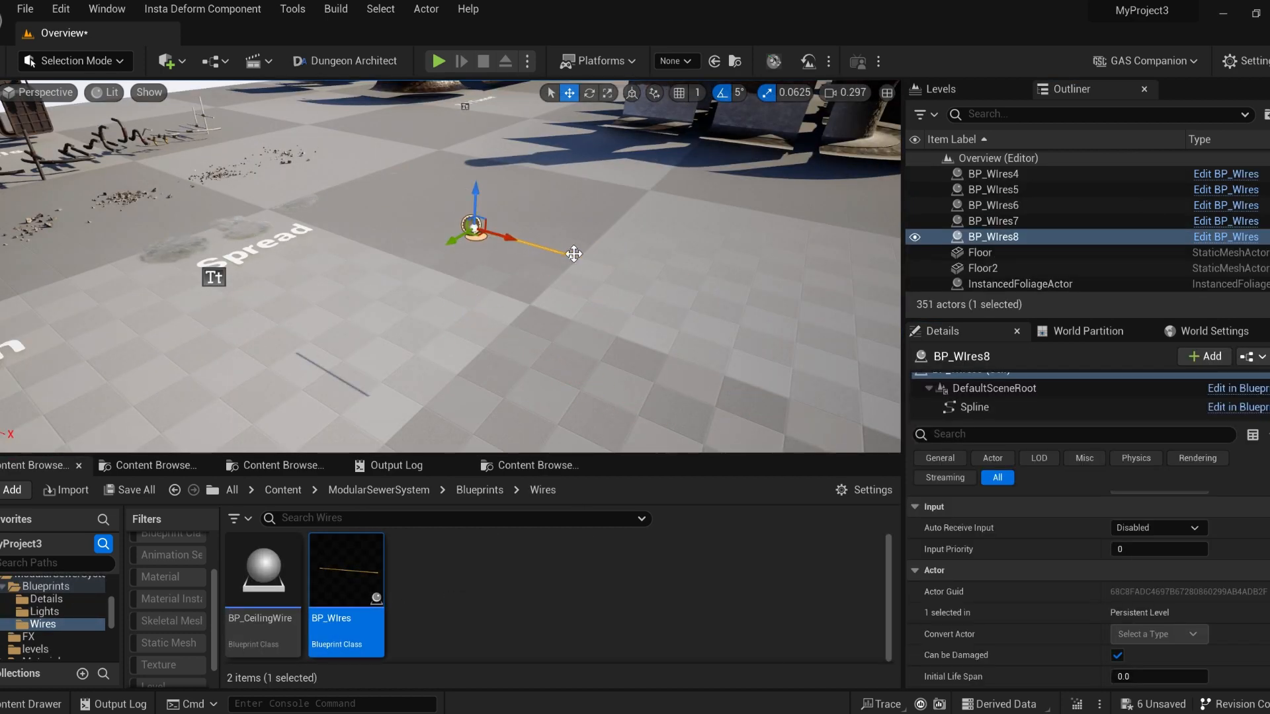
pyautogui.click(574, 253)
pyautogui.moveTo(573, 254)
pyautogui.mouseDown(button='right')
pyautogui.moveTo(595, 284)
pyautogui.moveTo(588, 265)
pyautogui.mouseUp(button='right')
pyautogui.moveTo(756, 289); pyautogui.dragTo(787, 290)
pyautogui.press('Delete')
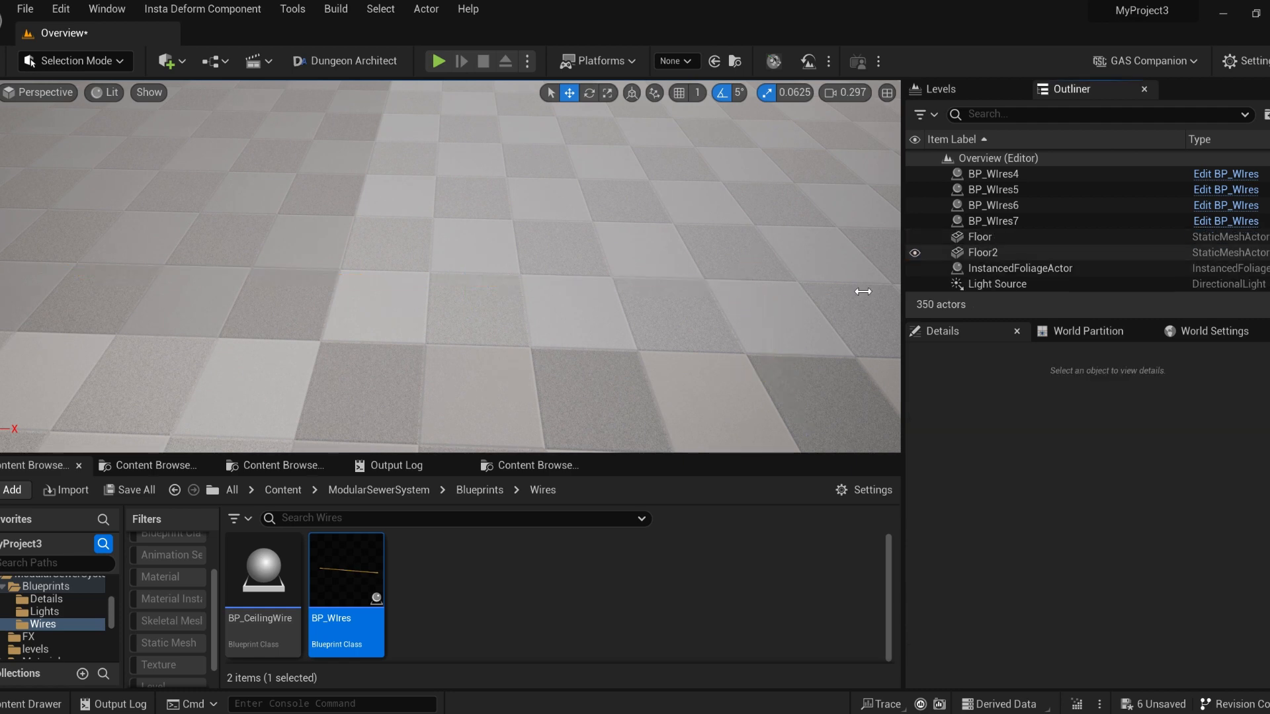
# - Place a BP_CeilingWire in the level, extend its spline into a curve, and delete it
pyautogui.moveTo(436, 306); pyautogui.dragTo(438, 308)
pyautogui.scroll(10, 1032, 529)
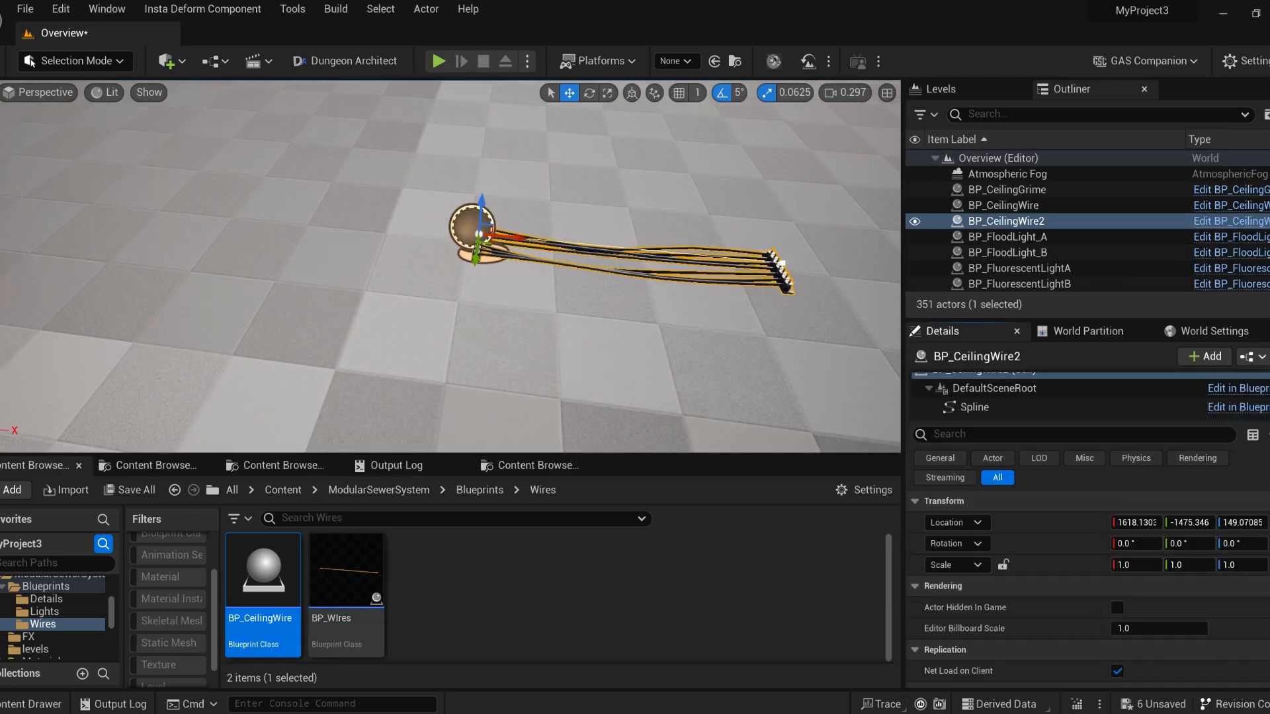
pyautogui.moveTo(669, 278); pyautogui.dragTo(794, 272, button='right')
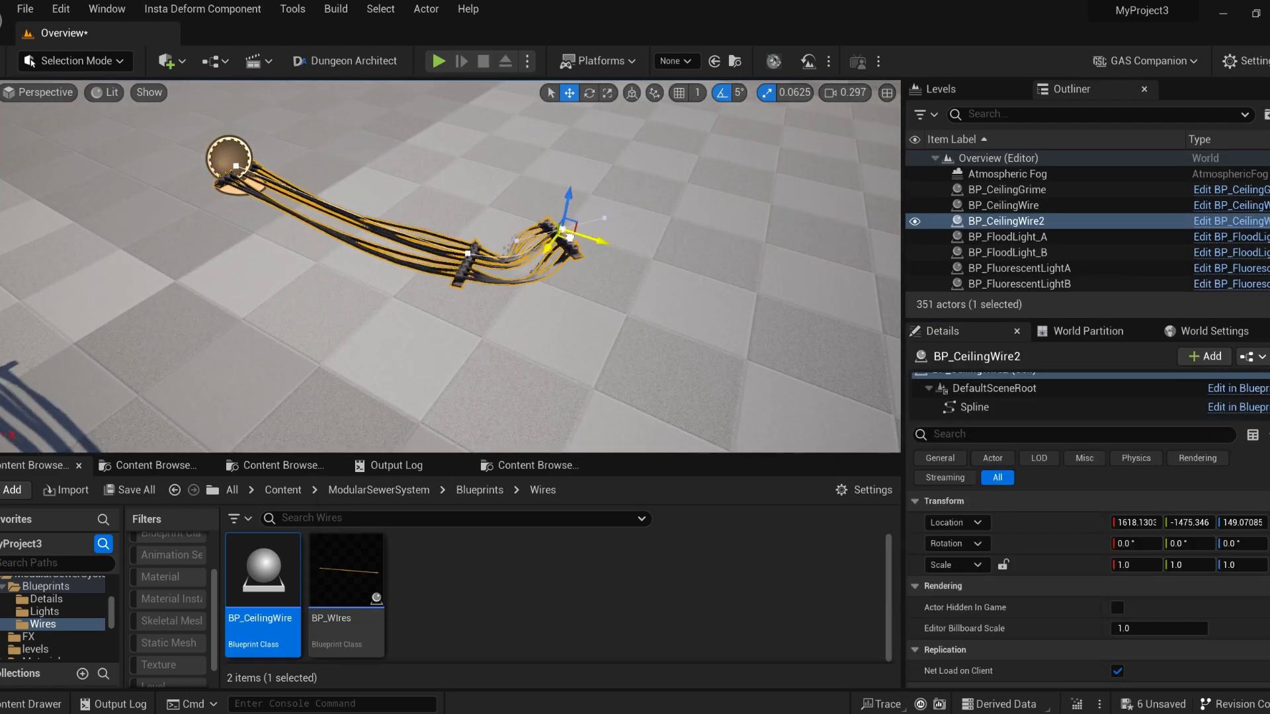
pyautogui.press('Delete')
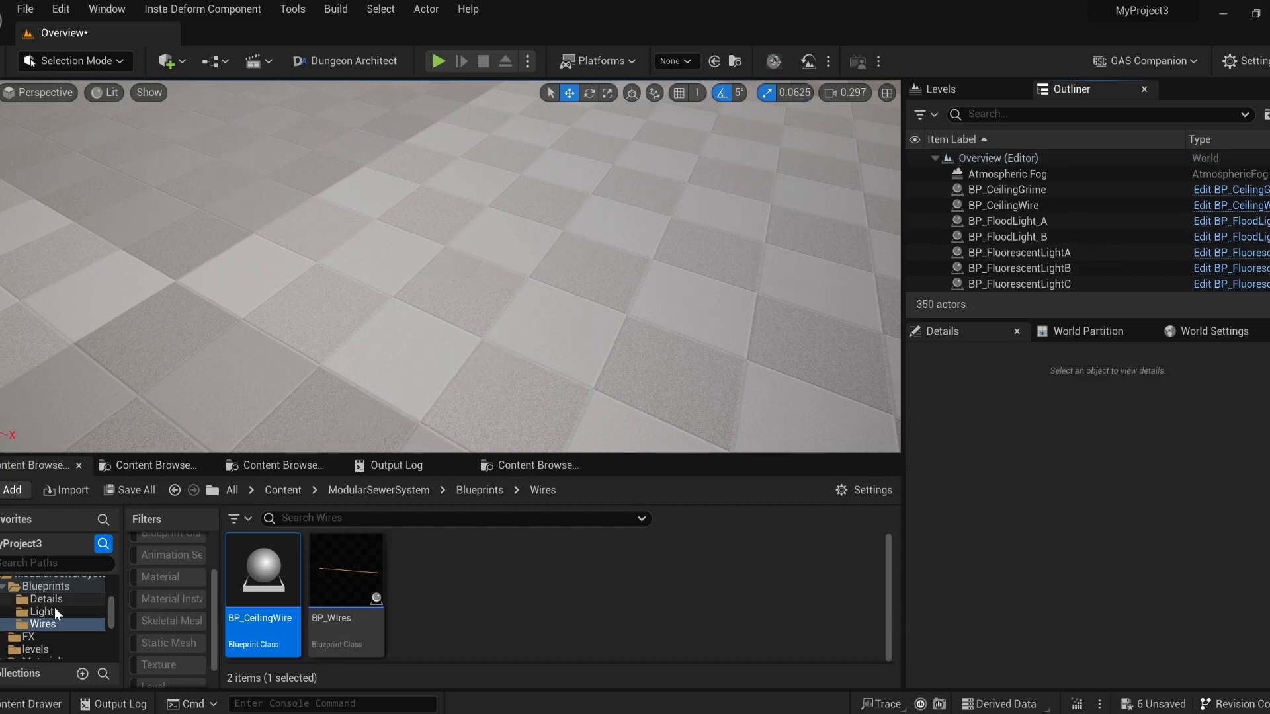
# - Open the Blueprints Details folder and place a BP_CeilingGrime just above the floor
pyautogui.click(46, 586)
pyautogui.doubleClick(272, 568)
pyautogui.moveTo(272, 569); pyautogui.dragTo(476, 311)
pyautogui.moveTo(74, 290); pyautogui.dragTo(425, 287)
pyautogui.moveTo(457, 253)
pyautogui.mouseDown()
pyautogui.moveTo(461, 215)
pyautogui.moveTo(458, 237)
pyautogui.mouseUp()
pyautogui.moveTo(458, 236); pyautogui.dragTo(456, 265, button='right')
pyautogui.press('w')
# - Add a Plane shape floating above the ceiling grime actor and delete the extra plane lying on the floor
pyautogui.click(172, 61)
pyautogui.moveTo(230, 229)
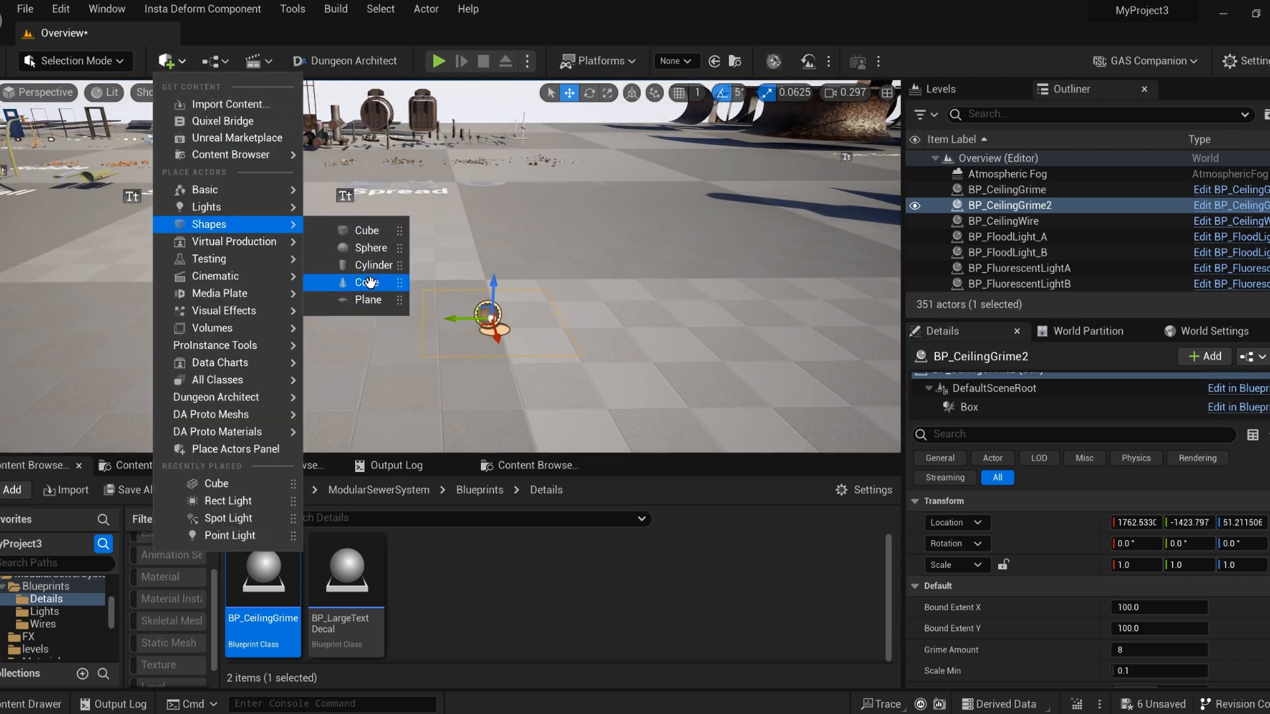
pyautogui.moveTo(368, 299); pyautogui.dragTo(428, 111)
pyautogui.click(982, 245)
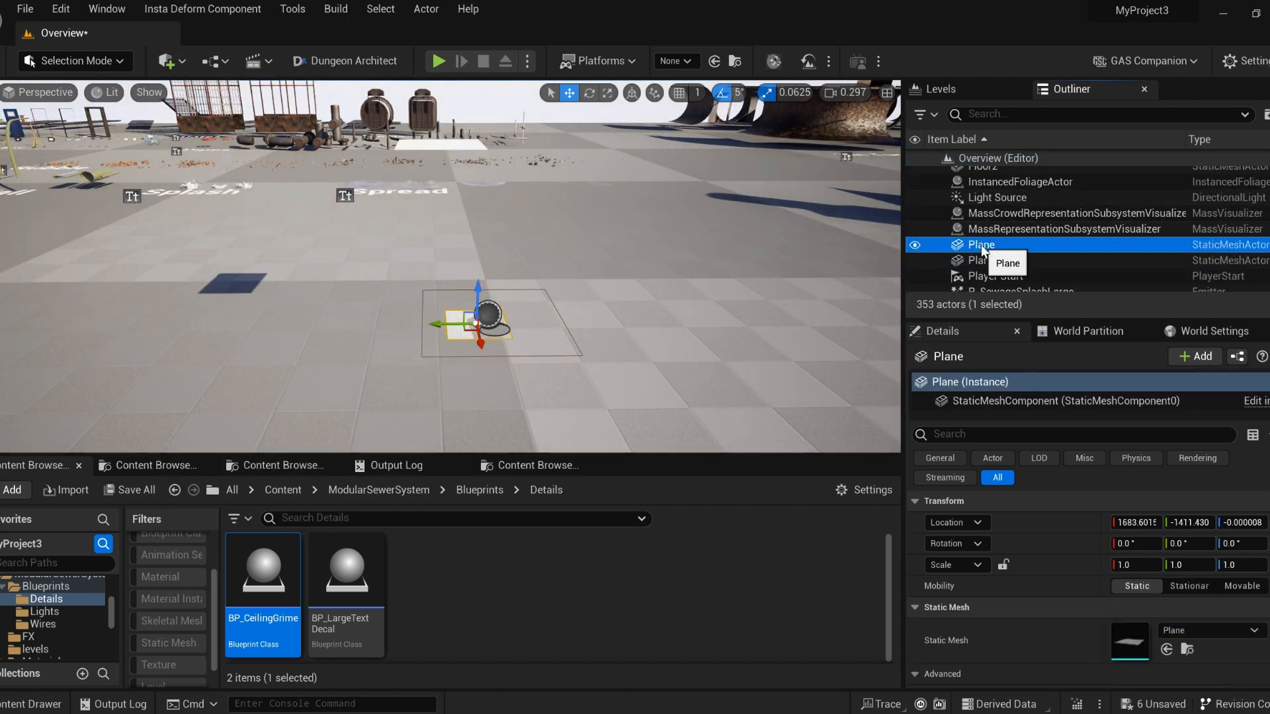
pyautogui.press('Delete')
pyautogui.click(984, 244)
# - Set the floating plane's Z rotation to 180°
pyautogui.moveTo(457, 225); pyautogui.dragTo(457, 284, button='right')
pyautogui.press('e')
pyautogui.moveTo(372, 247); pyautogui.dragTo(422, 243)
pyautogui.moveTo(422, 243); pyautogui.dragTo(422, 195, button='right')
pyautogui.click(1235, 544)
pyautogui.write('180')
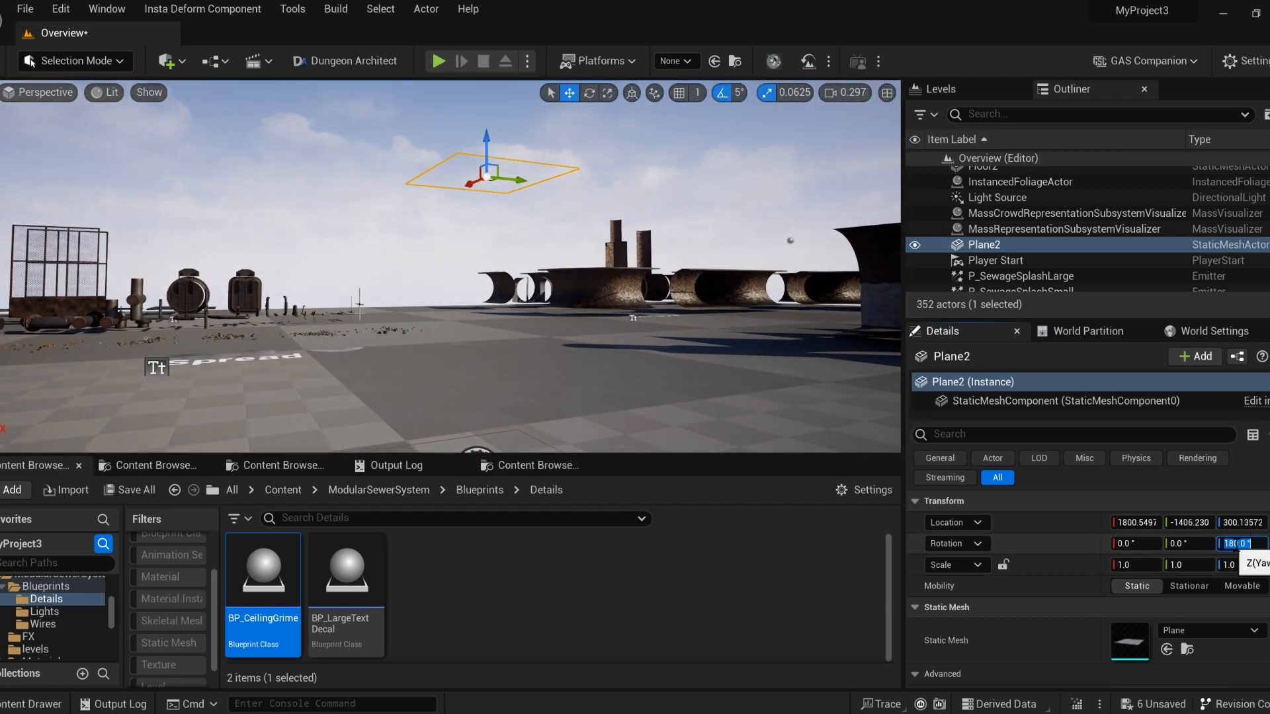
pyautogui.press('Return')
# - Raise the BP_CeilingGrime actor to a height of about 208, beneath the floating plane
pyautogui.press('f')
pyautogui.click(447, 275)
pyautogui.moveTo(443, 272); pyautogui.dragTo(442, 232, button='right')
pyautogui.moveTo(435, 334); pyautogui.dragTo(436, 191)
pyautogui.moveTo(437, 192); pyautogui.dragTo(354, 205, button='right')
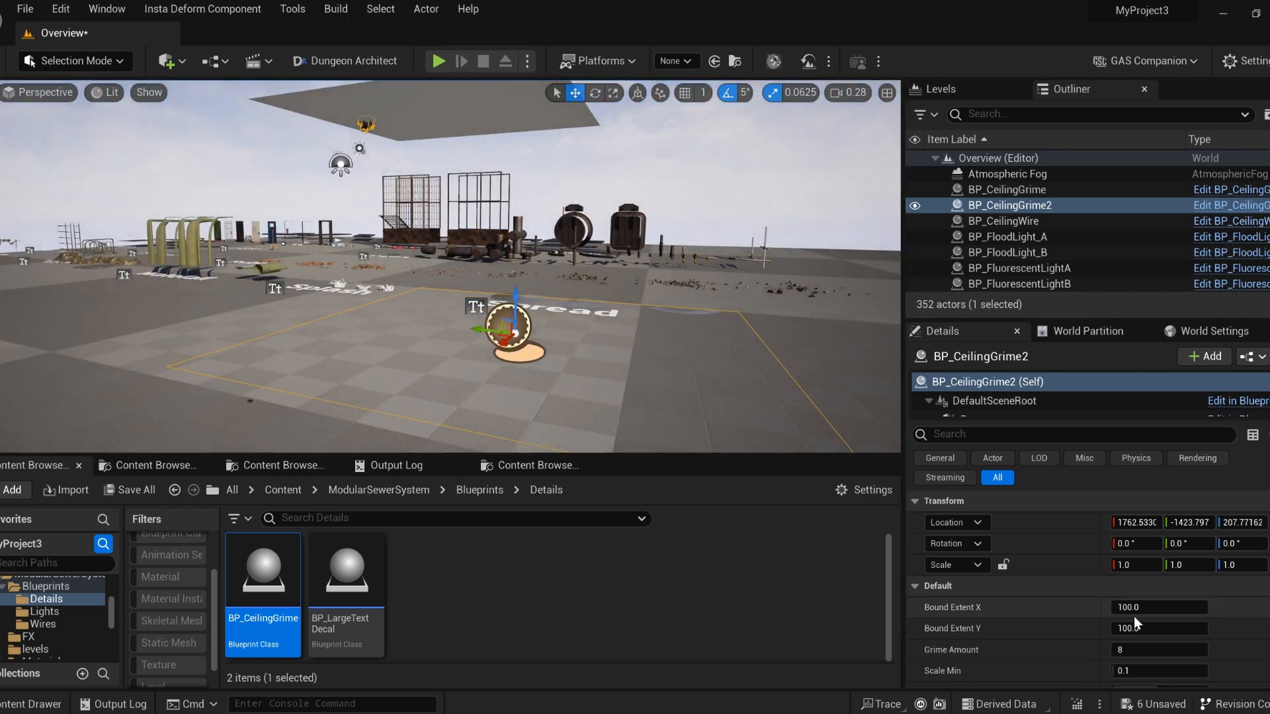
# - Set the ceiling grime's Scale Max to about 0.66 and expand its Model List
pyautogui.scroll(-3, 1136, 620)
pyautogui.moveTo(1146, 567)
pyautogui.mouseDown()
pyautogui.moveTo(1162, 566)
pyautogui.moveTo(1144, 567)
pyautogui.mouseUp()
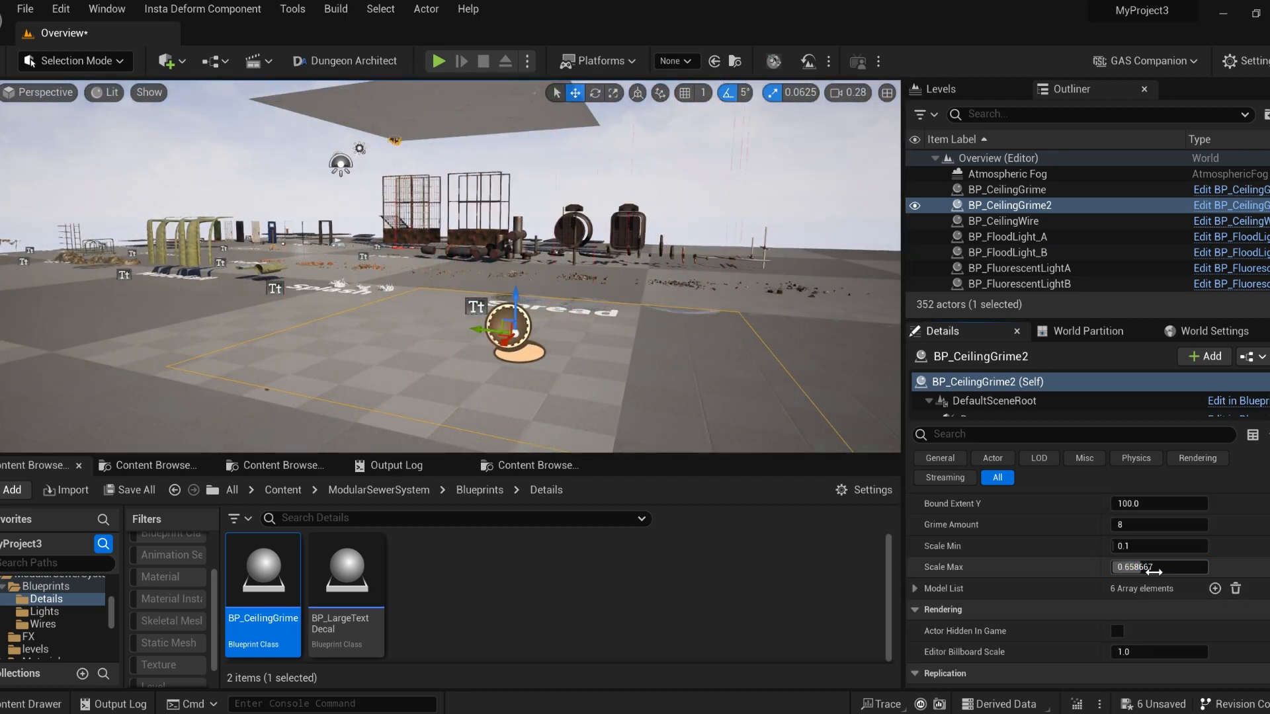
pyautogui.click(914, 588)
# - Delete the floating plane and the BP_CeilingGrime actor beneath it
pyautogui.moveTo(453, 230); pyautogui.dragTo(471, 308, button='right')
pyautogui.click(468, 245)
pyautogui.press('Delete')
pyautogui.click(528, 291)
pyautogui.press('Delete')
# - Place a BP_LargeTextDecal on the floor and set its text to "ok lets"
pyautogui.moveTo(336, 595); pyautogui.dragTo(475, 321)
pyautogui.scroll(1, 1035, 549)
pyautogui.scroll(2, 1032, 542)
pyautogui.click(1138, 587)
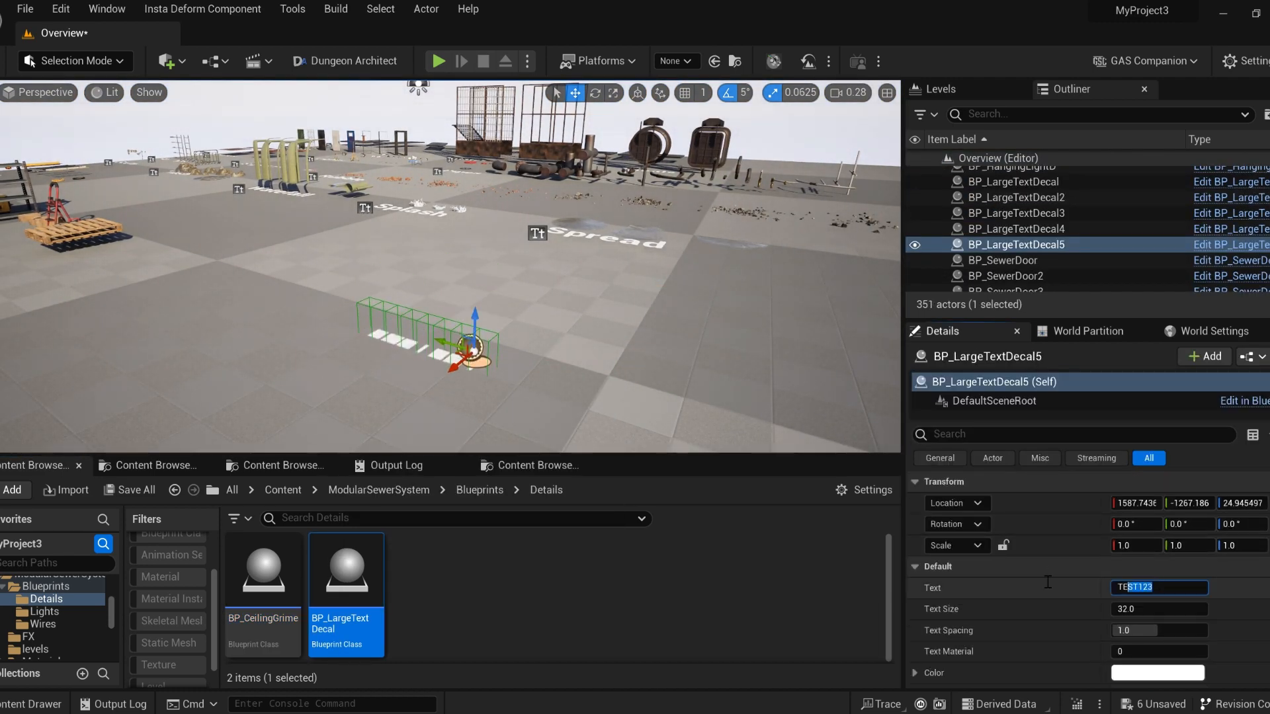
pyautogui.write('ok lets')
pyautogui.press('Return')
# - Set the text decal's Text Spacing to about 1.03 and its Text Material to 2
pyautogui.press('w')
pyautogui.moveTo(502, 391); pyautogui.dragTo(504, 444, button='right')
pyautogui.moveTo(1143, 630); pyautogui.dragTo(1145, 630)
pyautogui.click(1151, 651)
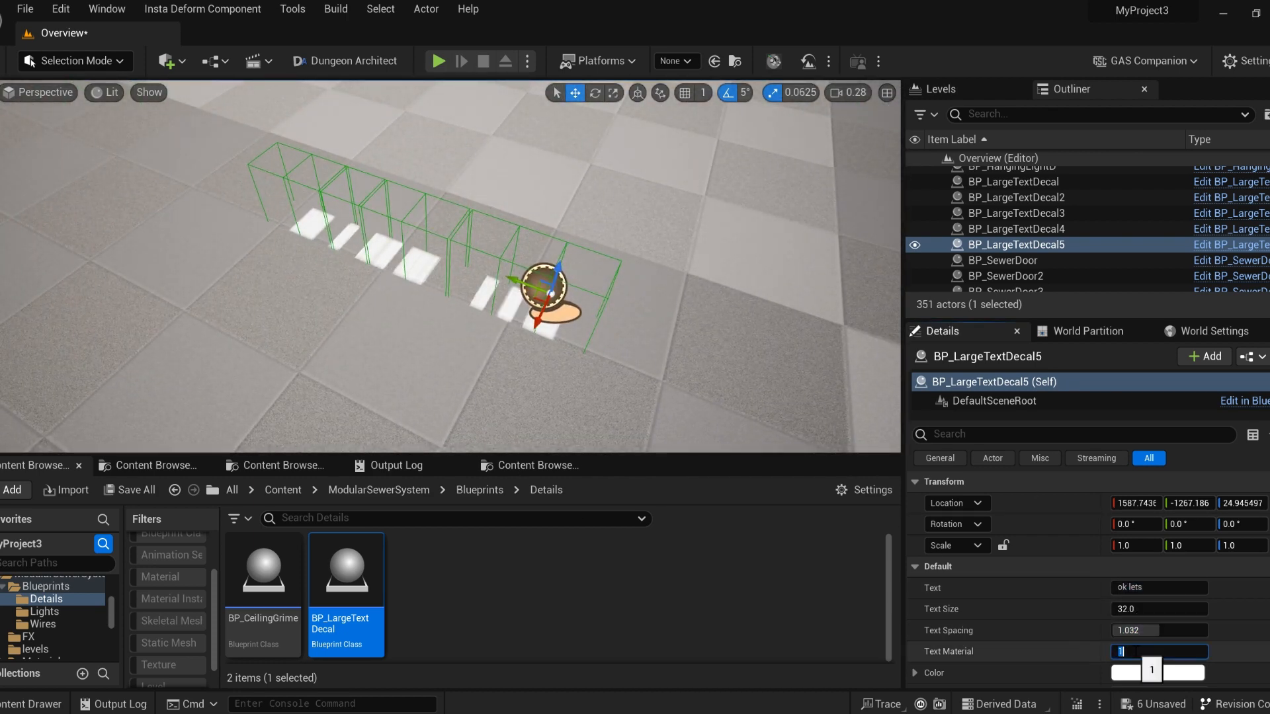
pyautogui.write('2')
# - Set the text decal's Text Size to 65
pyautogui.scroll(-3, 1078, 600)
pyautogui.scroll(3, 1078, 600)
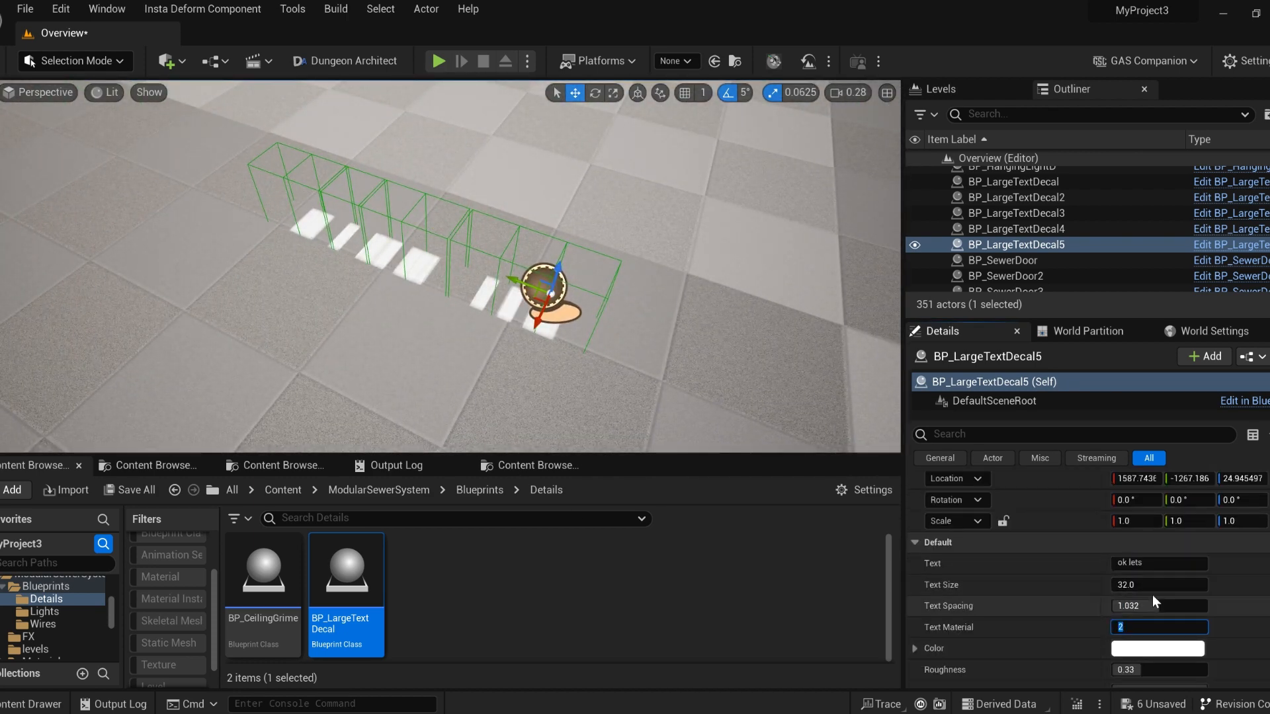
pyautogui.click(1155, 564)
pyautogui.click(1157, 586)
pyautogui.write('65')
pyautogui.press('Return')
# - Lower the text decal to a height of about 6.5 and set its Y rotation to -90°
pyautogui.moveTo(635, 358); pyautogui.dragTo(576, 317, button='right')
pyautogui.press('w')
pyautogui.press('s')
pyautogui.press('e')
pyautogui.moveTo(435, 299); pyautogui.dragTo(444, 299)
pyautogui.press('w')
pyautogui.moveTo(444, 299); pyautogui.dragTo(463, 305, button='right')
pyautogui.moveTo(669, 360)
pyautogui.mouseDown(button='right')
pyautogui.moveTo(651, 334)
pyautogui.moveTo(669, 359)
pyautogui.moveTo(664, 351)
pyautogui.mouseUp(button='right')
pyautogui.press('s')
pyautogui.click(1187, 503)
pyautogui.write('-90')
pyautogui.press('Return')
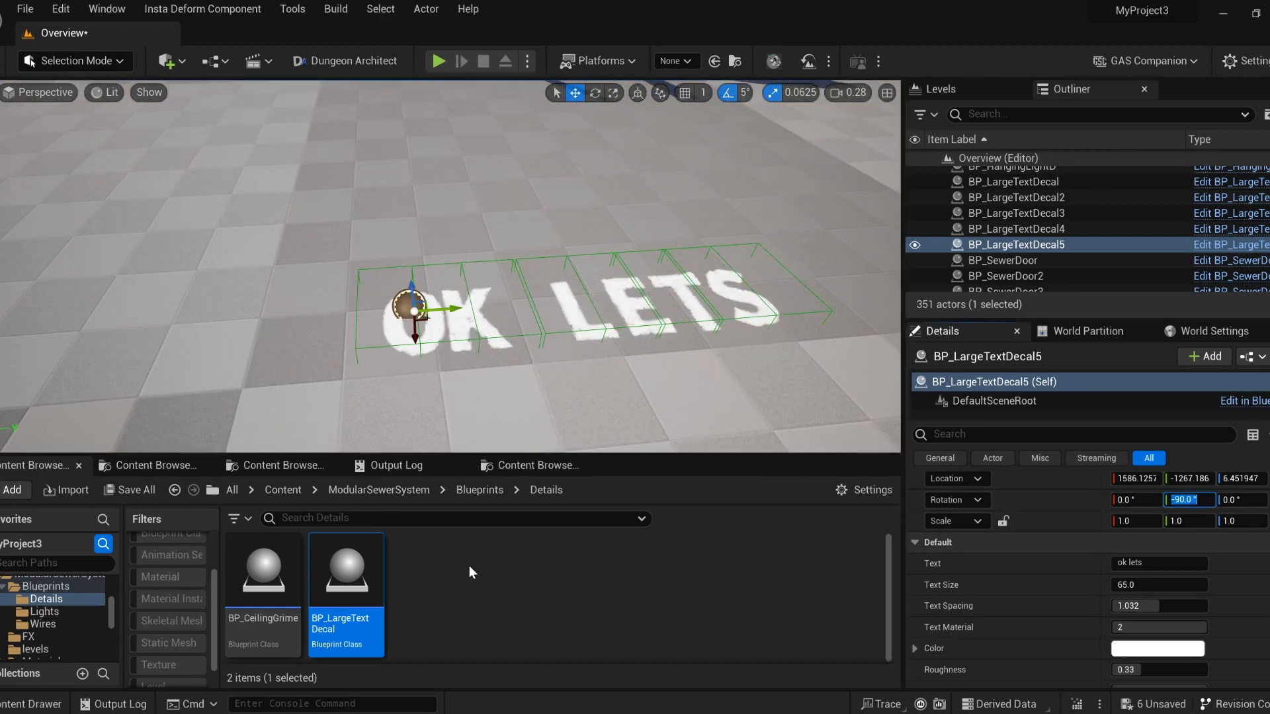
# - Extend the decal's text to read "ok lets see"
pyautogui.click(1156, 565)
pyautogui.write('see')
pyautogui.press('Return')
pyautogui.moveTo(741, 390); pyautogui.dragTo(780, 387, button='right')
pyautogui.press('s')
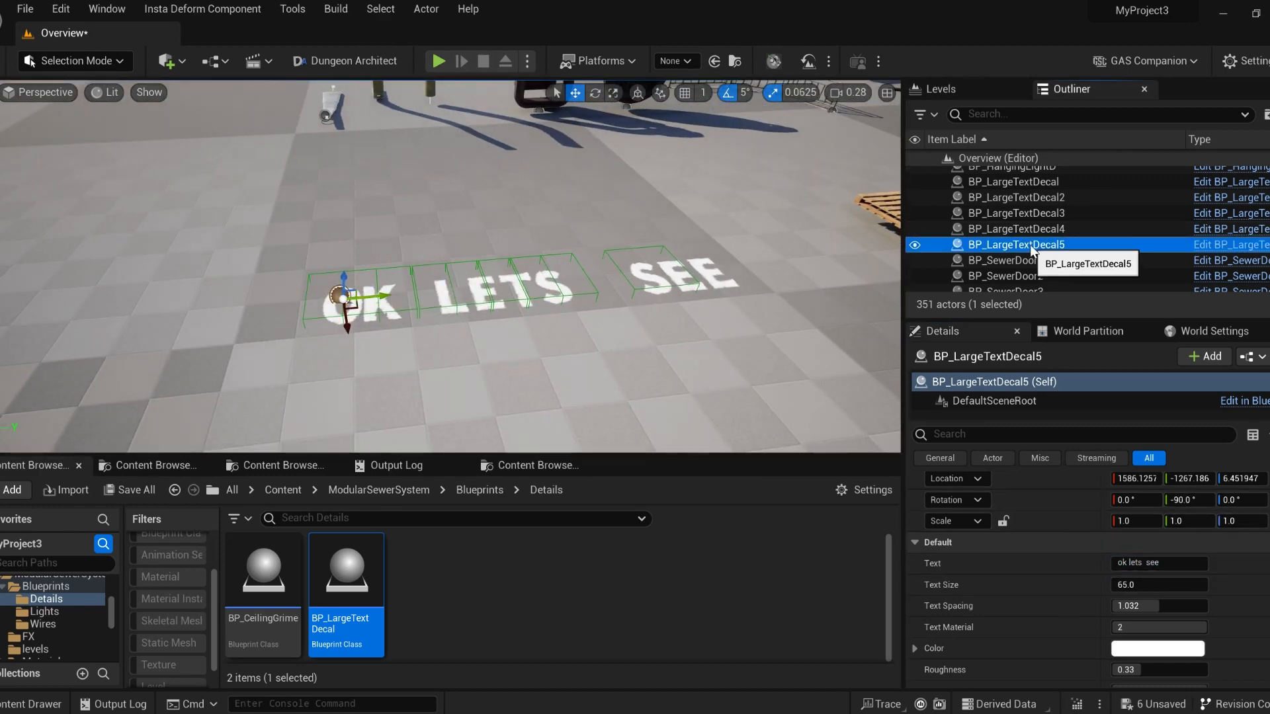
# - Delete the text decal and open the Blueprints Lights folder
pyautogui.press('Delete')
pyautogui.click(45, 611)
# - Try out a BP_FloodLight_A on the floor with different Rotation values and delete it
pyautogui.moveTo(267, 572); pyautogui.dragTo(609, 298)
pyautogui.press('f')
pyautogui.press('g')
pyautogui.moveTo(1134, 583); pyautogui.dragTo(1206, 583)
pyautogui.press('s')
pyautogui.moveTo(760, 358); pyautogui.dragTo(688, 325, button='right')
pyautogui.moveTo(1190, 583)
pyautogui.mouseDown()
pyautogui.moveTo(1137, 584)
pyautogui.moveTo(1205, 584)
pyautogui.mouseUp()
pyautogui.click(1037, 237)
pyautogui.press('Delete')
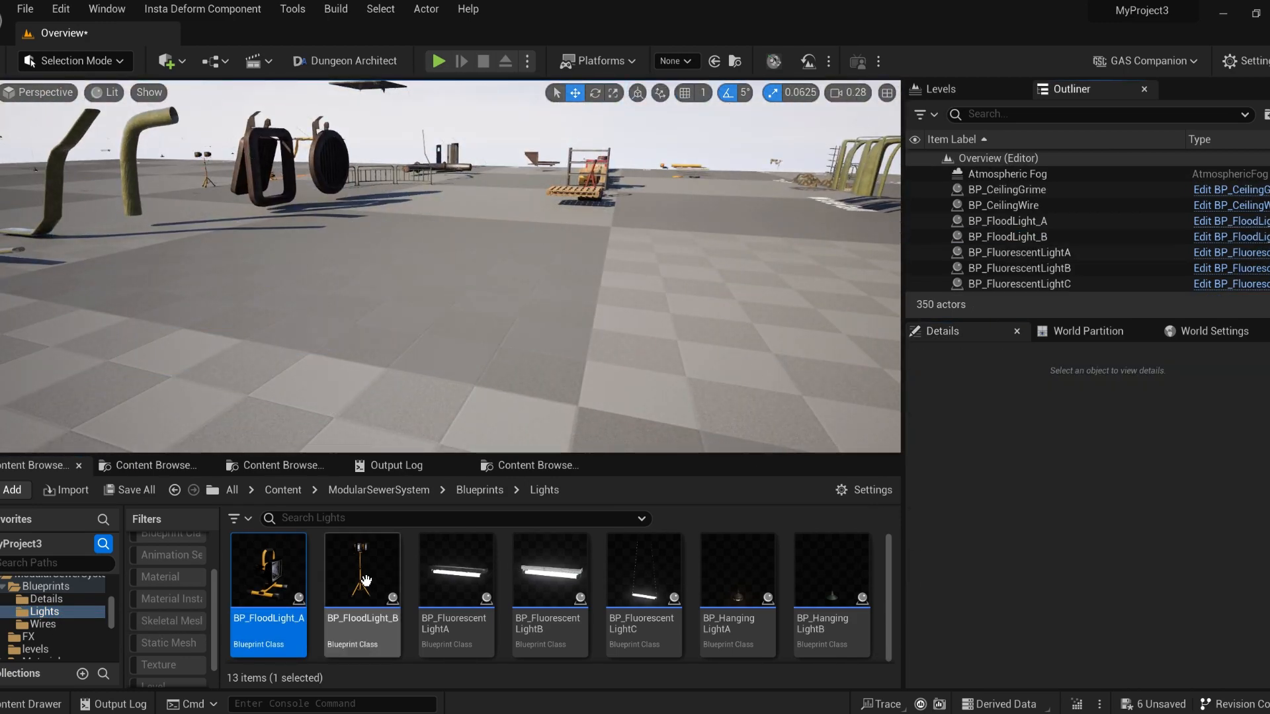
# - Try out a BP_FloodLight_B on the floor with different Rotation values and delete it
pyautogui.moveTo(361, 584); pyautogui.dragTo(601, 373)
pyautogui.moveTo(1136, 583)
pyautogui.mouseDown()
pyautogui.moveTo(1204, 583)
pyautogui.moveTo(1115, 583)
pyautogui.mouseUp()
pyautogui.keyDown('alt'); pyautogui.moveTo(661, 331); pyautogui.dragTo(827, 291); pyautogui.keyUp('alt')
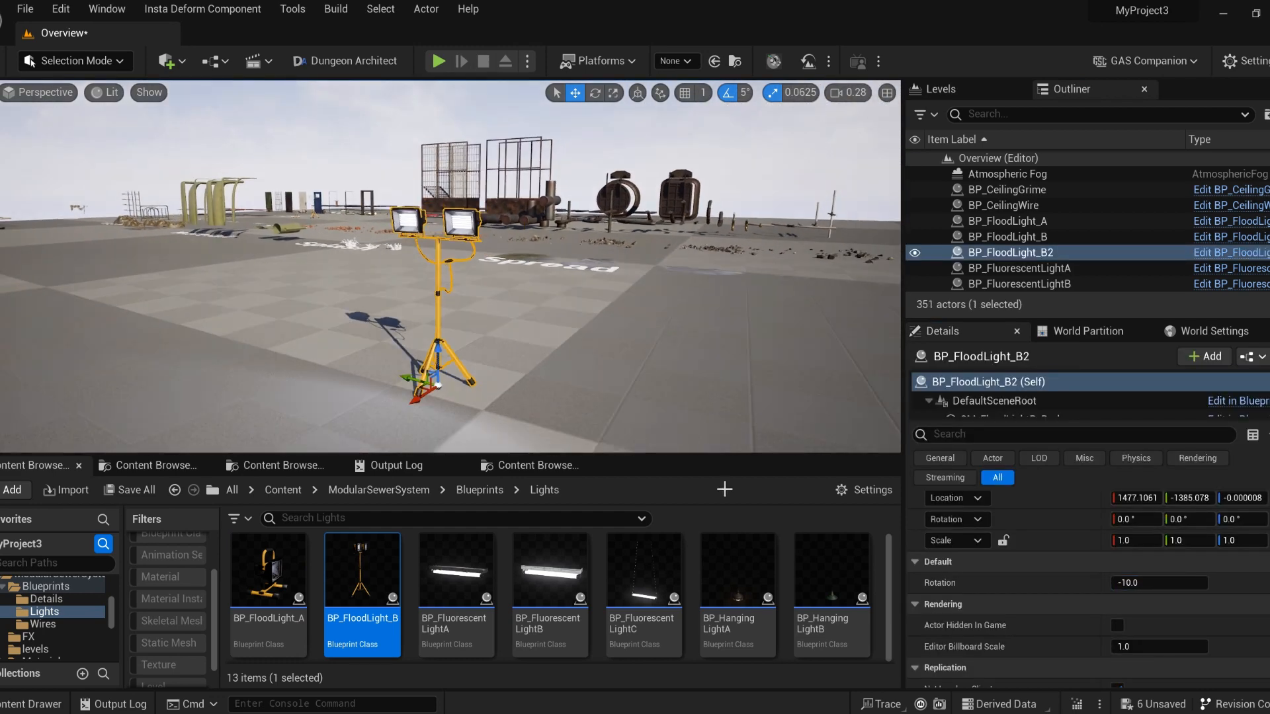
pyautogui.moveTo(1134, 584)
pyautogui.mouseDown()
pyautogui.moveTo(1205, 584)
pyautogui.moveTo(1118, 583)
pyautogui.mouseUp()
pyautogui.press('Delete')
# - Place BP_FluorescentLightA, BP_FluorescentLightB and BP_FluorescentLightC above the floor in turn, deleting each after previewing it
pyautogui.moveTo(456, 579); pyautogui.dragTo(456, 360)
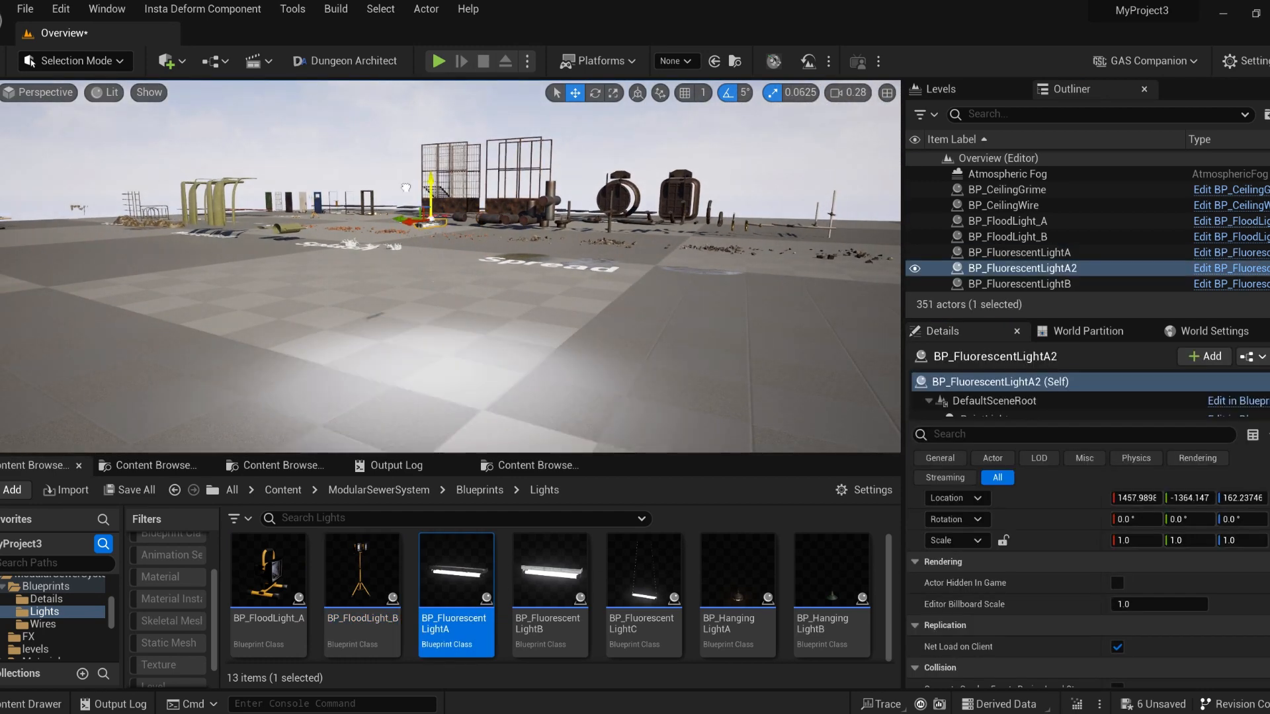
pyautogui.press('Delete')
pyautogui.moveTo(551, 572); pyautogui.dragTo(417, 359)
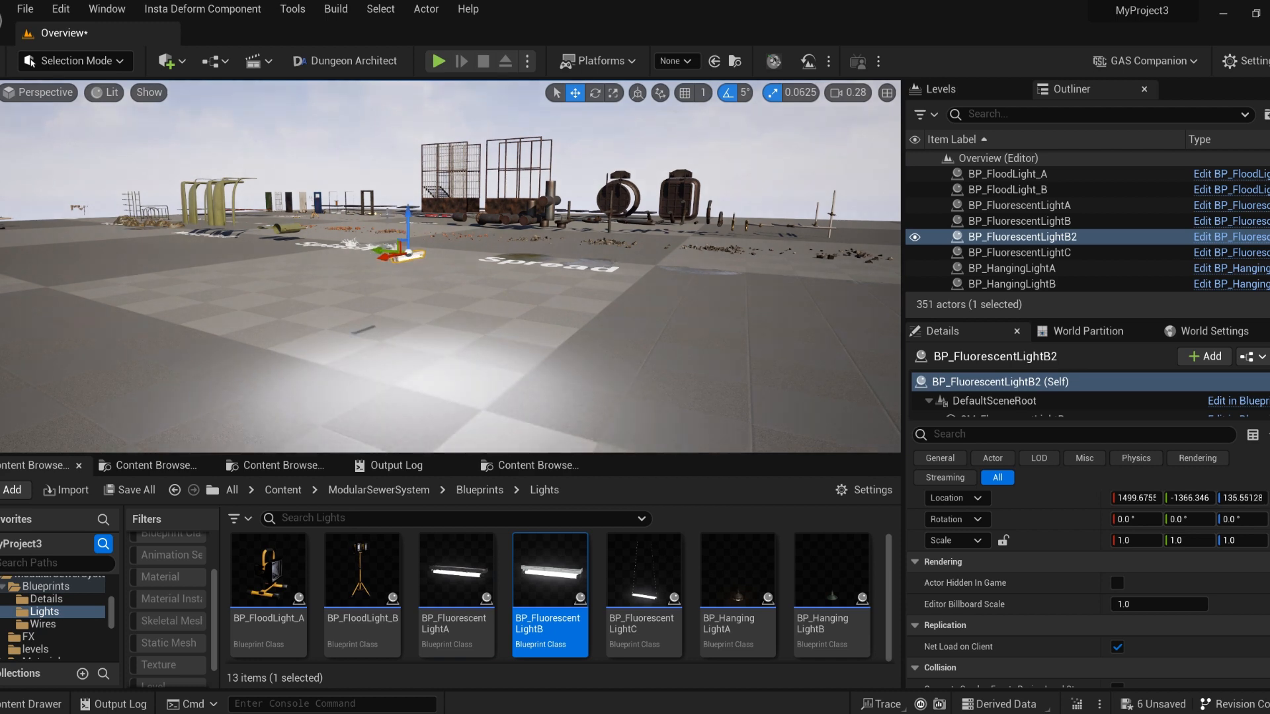
pyautogui.press('Delete')
pyautogui.moveTo(643, 573); pyautogui.dragTo(400, 357)
pyautogui.press('Delete')
# - Place a BP_HangingLightA above the floor and preview its light pattern in game view
pyautogui.moveTo(737, 570); pyautogui.dragTo(445, 380)
pyautogui.scroll(-2, 993, 563)
pyautogui.moveTo(561, 334); pyautogui.dragTo(604, 370, button='right')
pyautogui.press('g')
pyautogui.press('g')
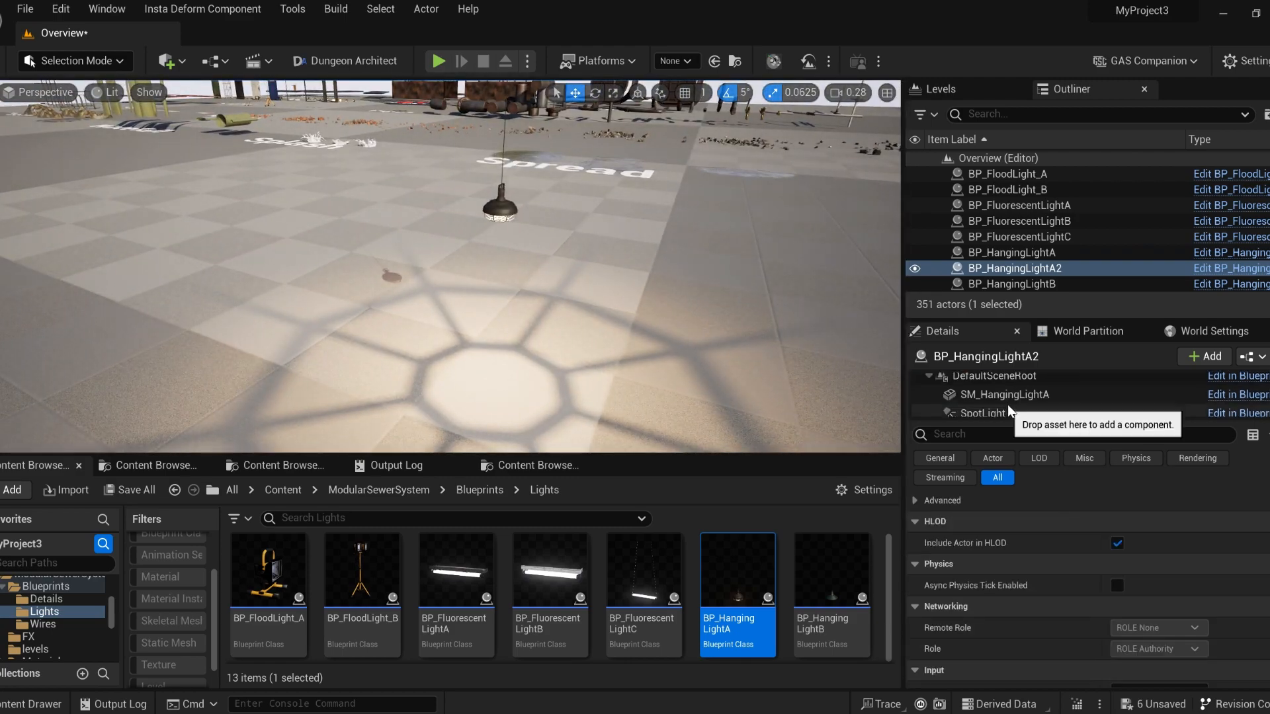
# - Inspect the hanging light's SpotLight and SM_HangingLightA component settings and delete the BP_HangingLightA copy
pyautogui.click(1006, 405)
pyautogui.scroll(-10, 1059, 562)
pyautogui.scroll(-6, 1059, 563)
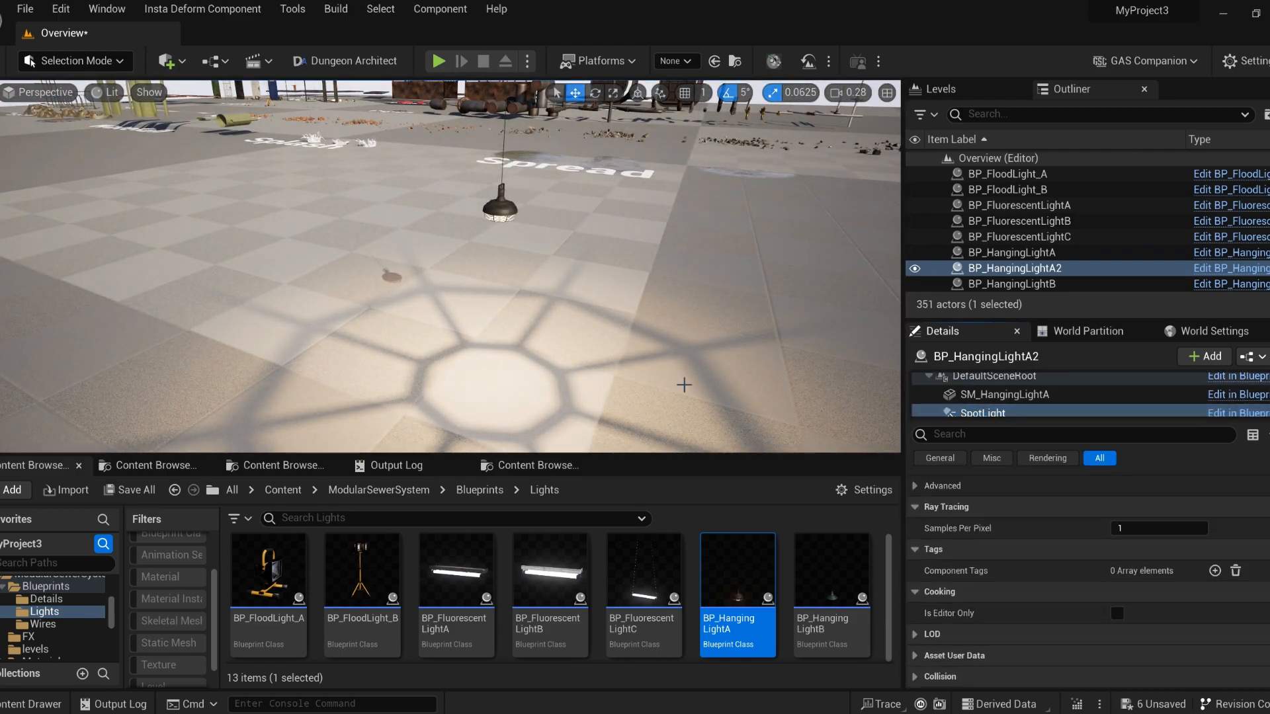
pyautogui.moveTo(684, 385); pyautogui.dragTo(648, 345, button='right')
pyautogui.click(1004, 395)
pyautogui.scroll(-2, 998, 251)
pyautogui.click(1004, 253)
pyautogui.click(1008, 222)
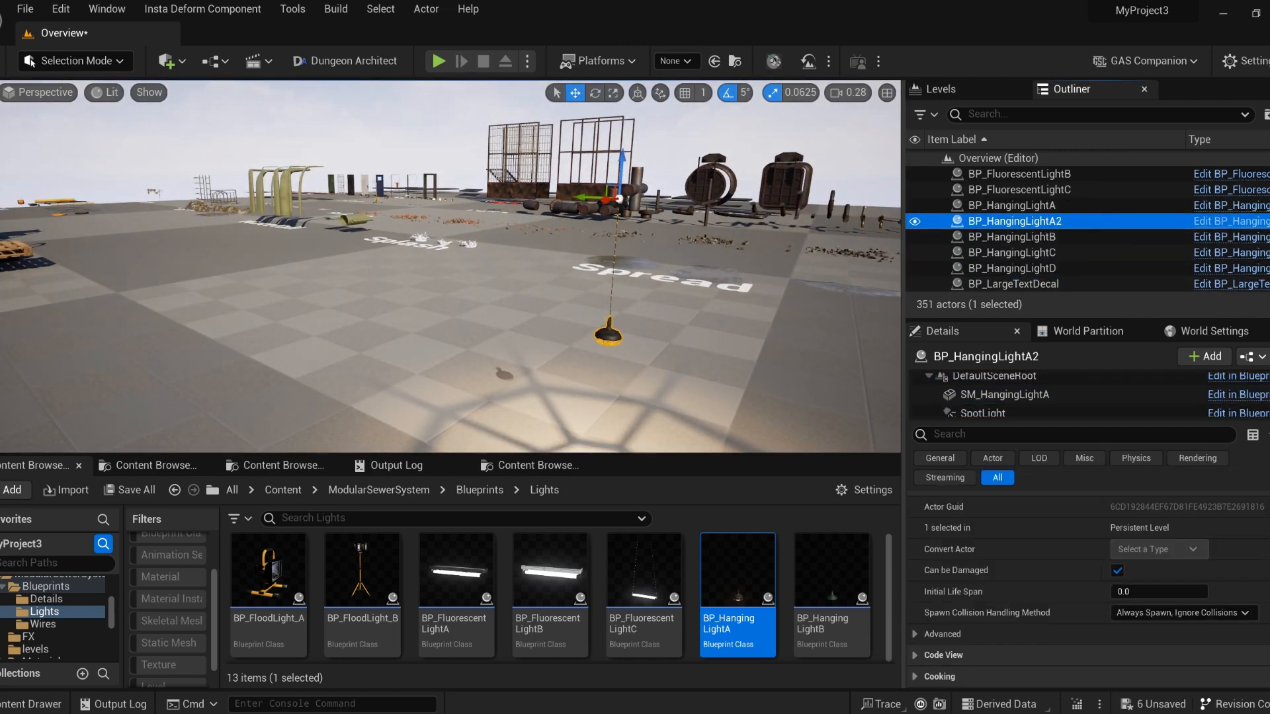
pyautogui.press('Delete')
# - Place BP_HangingLightB, BP_HangingLightC and BP_HangingLightD over the floor in turn, deleting each after previewing it
pyautogui.moveTo(831, 577); pyautogui.dragTo(496, 393)
pyautogui.moveTo(495, 361); pyautogui.dragTo(497, 178)
pyautogui.press('Delete')
pyautogui.scroll(-2, 562, 595)
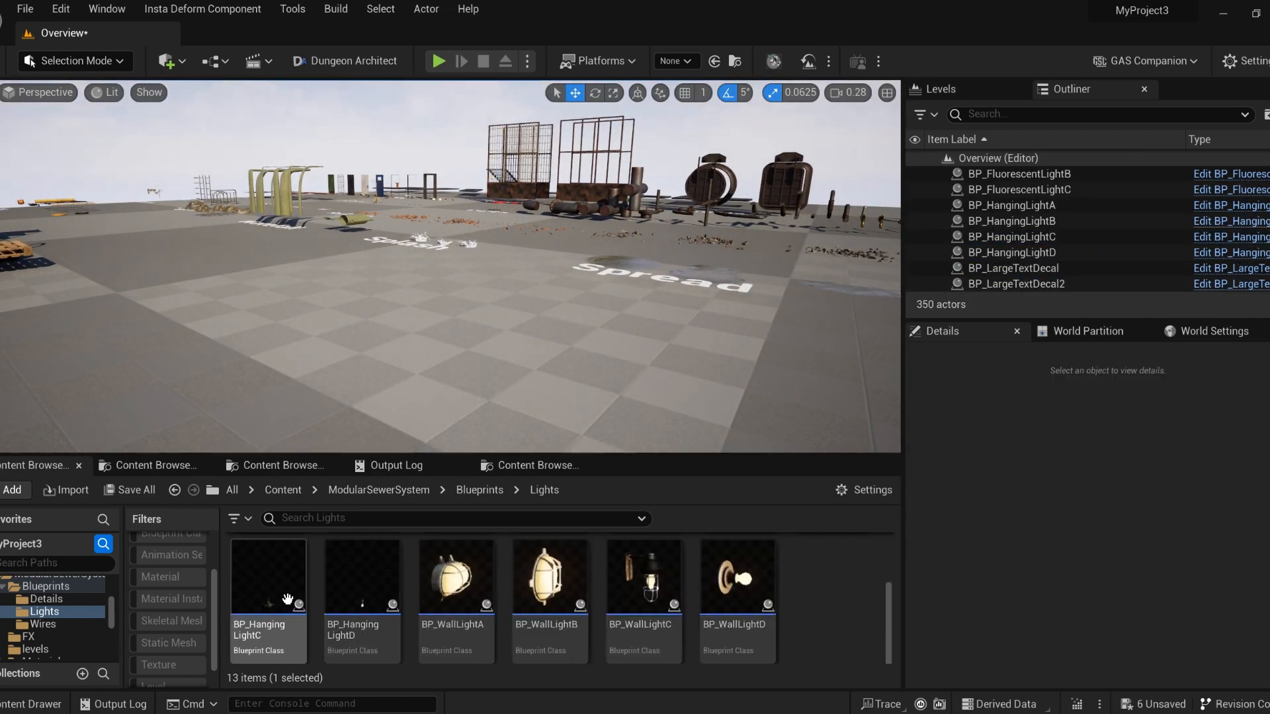
pyautogui.moveTo(269, 574); pyautogui.dragTo(515, 370)
pyautogui.press('Delete')
pyautogui.moveTo(383, 590); pyautogui.dragTo(522, 354)
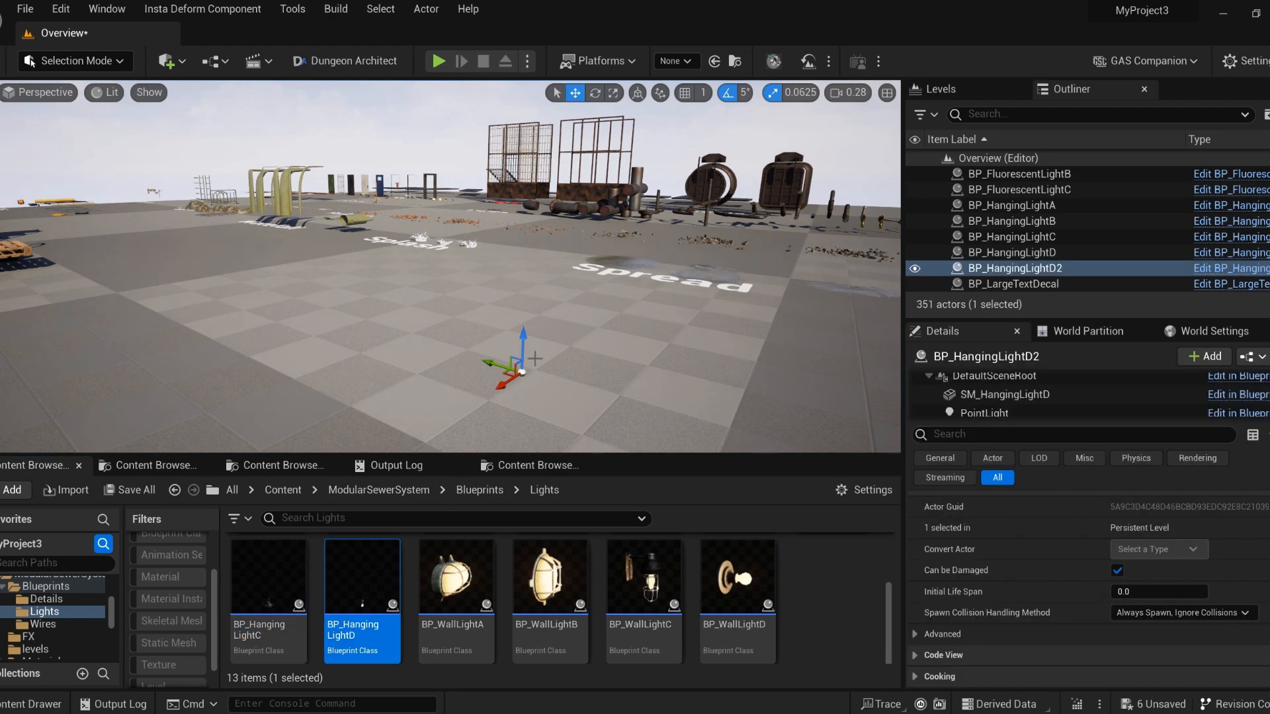
pyautogui.press('Delete')
# - Place BP_WallLightA and BP_WallLightB on the floor in turn, deleting each after previewing it up close
pyautogui.moveTo(456, 577); pyautogui.dragTo(482, 371)
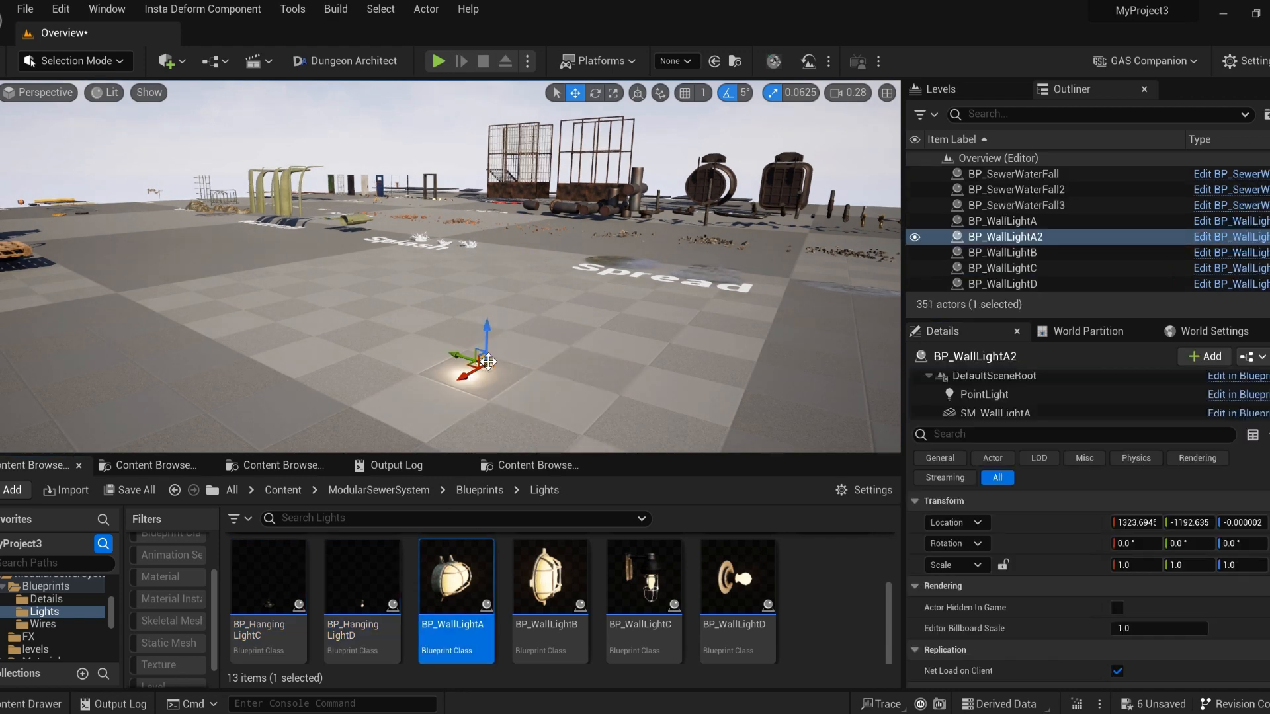
pyautogui.press('Delete')
pyautogui.moveTo(550, 577); pyautogui.dragTo(482, 389)
pyautogui.moveTo(481, 389); pyautogui.dragTo(556, 430, button='right')
pyautogui.press('w')
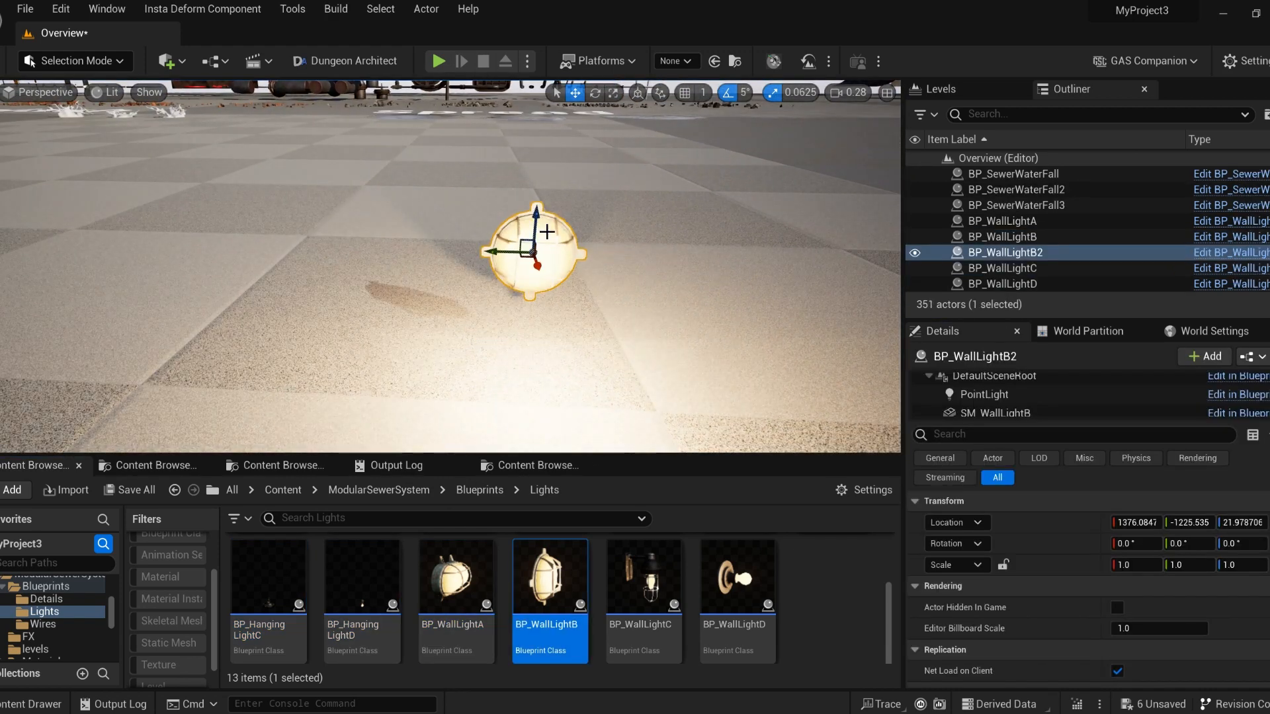
pyautogui.press('Delete')
# - Place a BP_WallLightC above the floor and turn off Cast Shadows on its PointLight
pyautogui.scroll(1, 503, 595)
pyautogui.moveTo(644, 598); pyautogui.dragTo(442, 146)
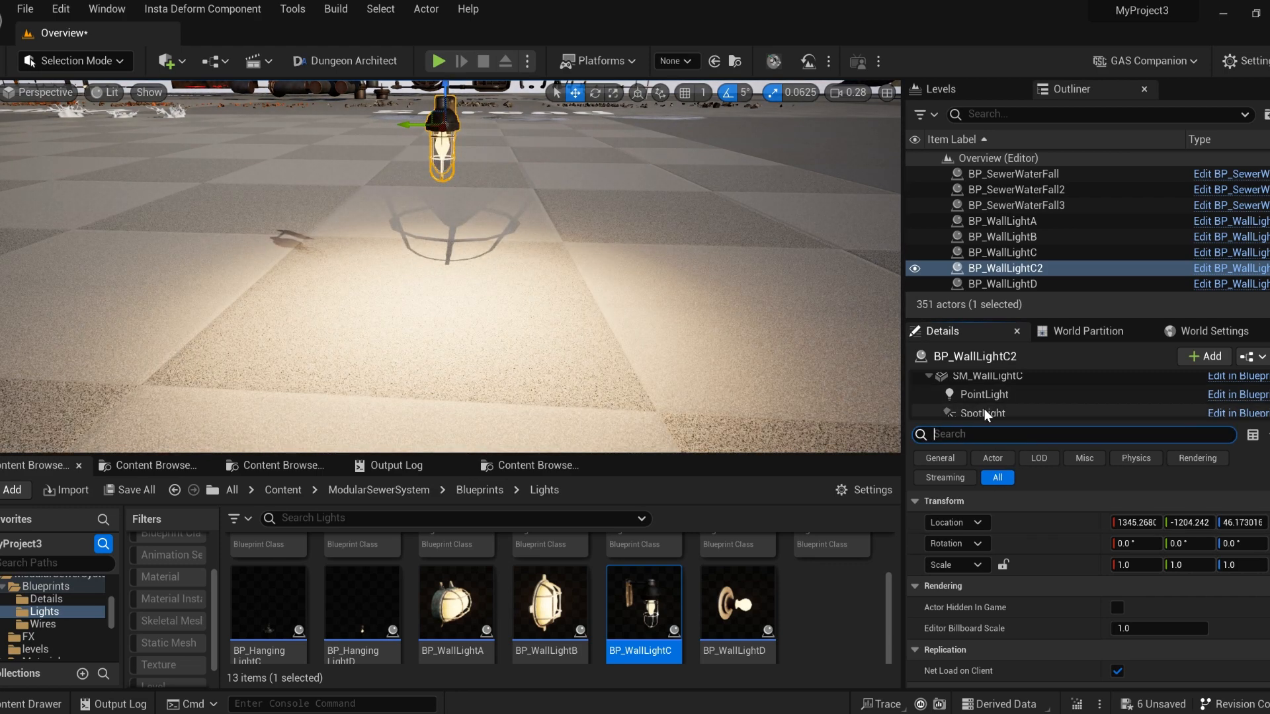
pyautogui.click(984, 396)
pyautogui.click(996, 435)
pyautogui.write('shad')
pyautogui.click(1117, 503)
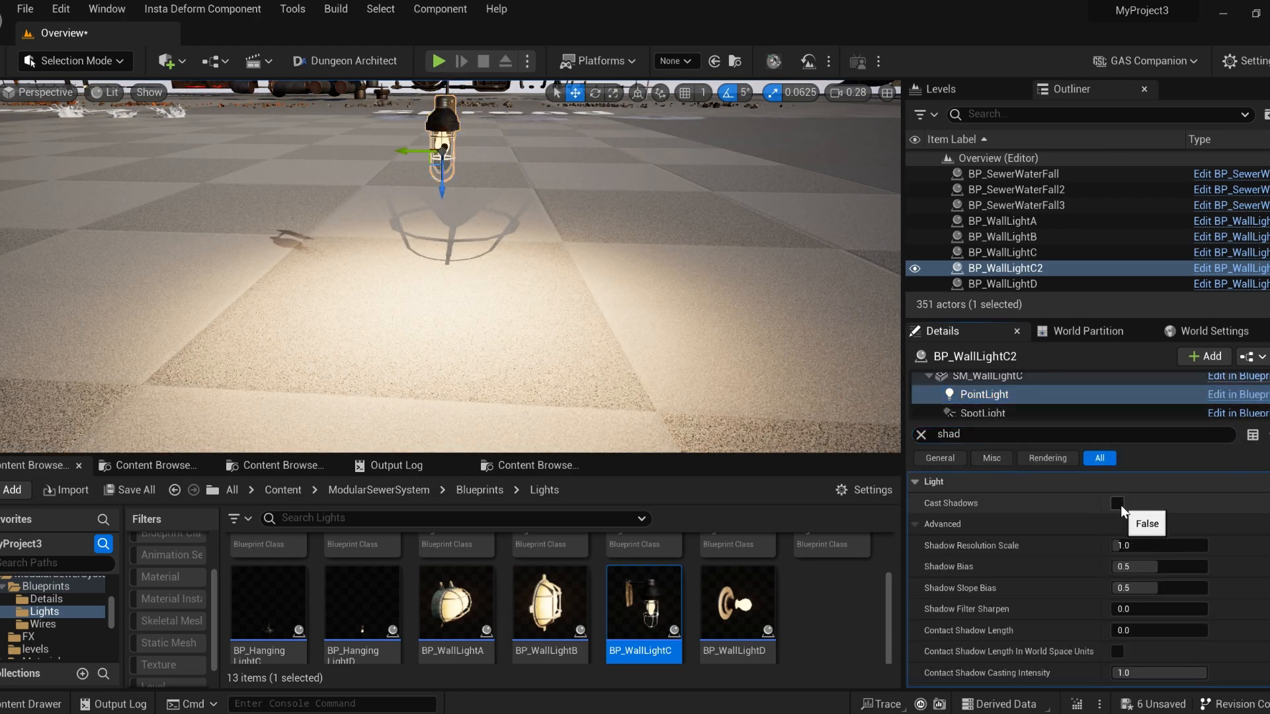
# - Check the shadow settings of the wall light's SpotLight and SM_WallLightC mesh components
pyautogui.click(983, 411)
pyautogui.click(441, 126)
pyautogui.press('f')
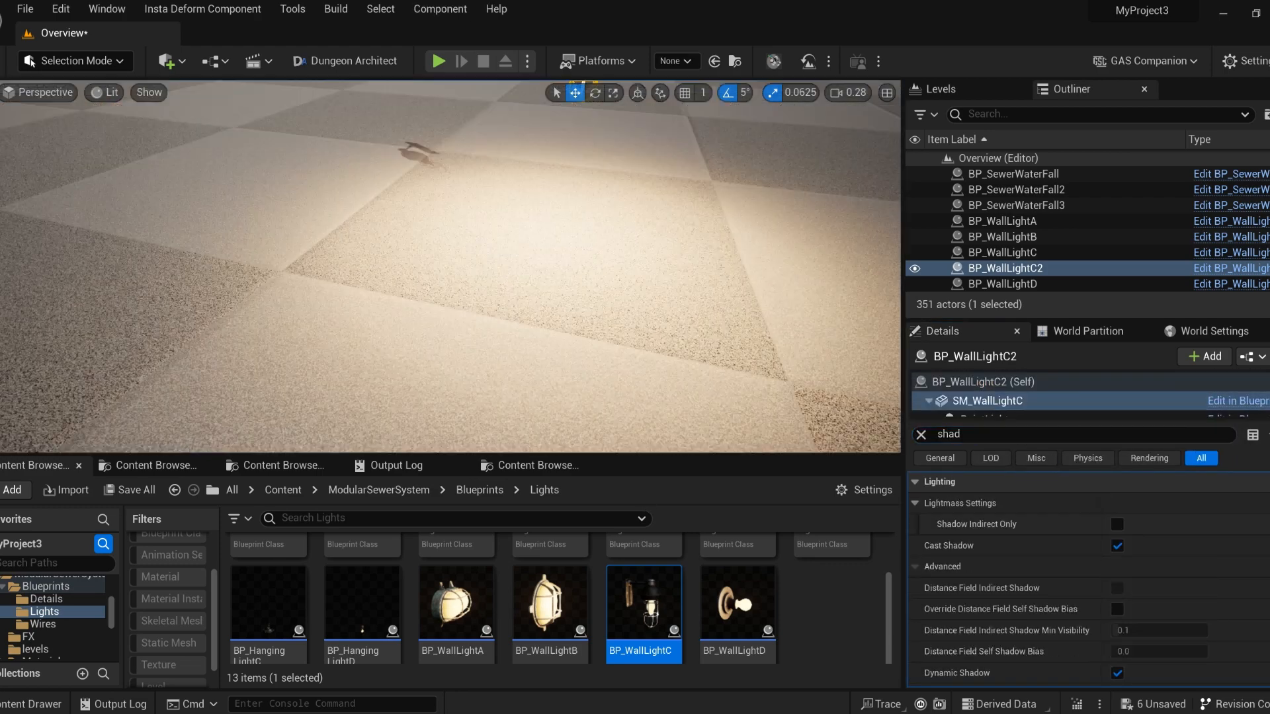